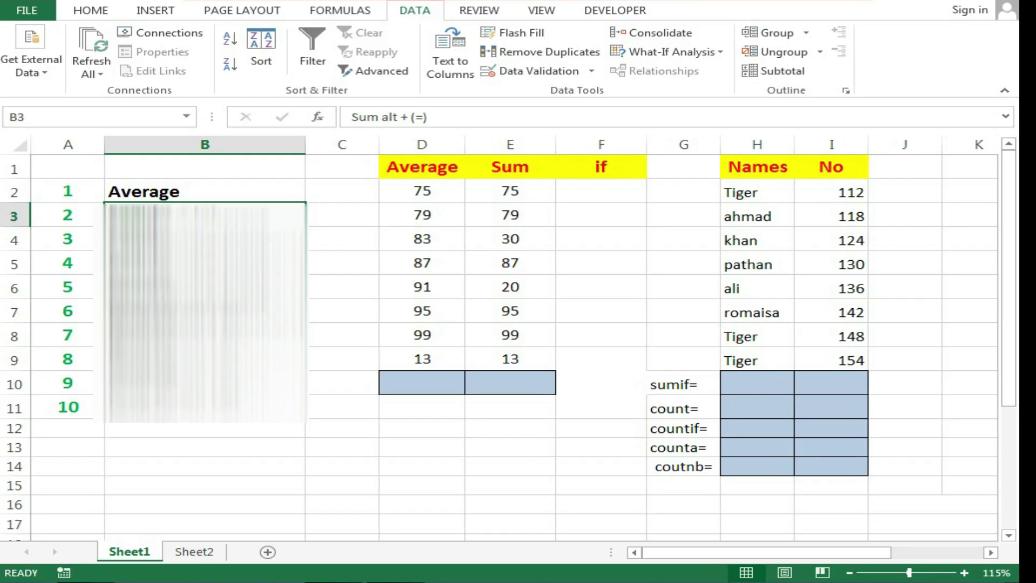
Enter =AVERAGE(D2:D9) in D10 below the Average column, returning 77.75
click(354, 324)
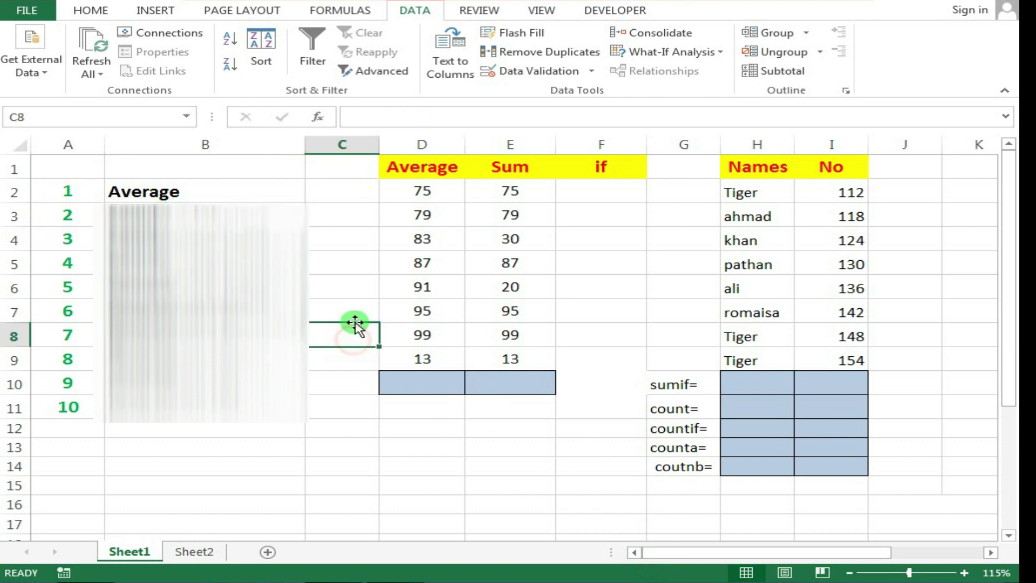
click(173, 192)
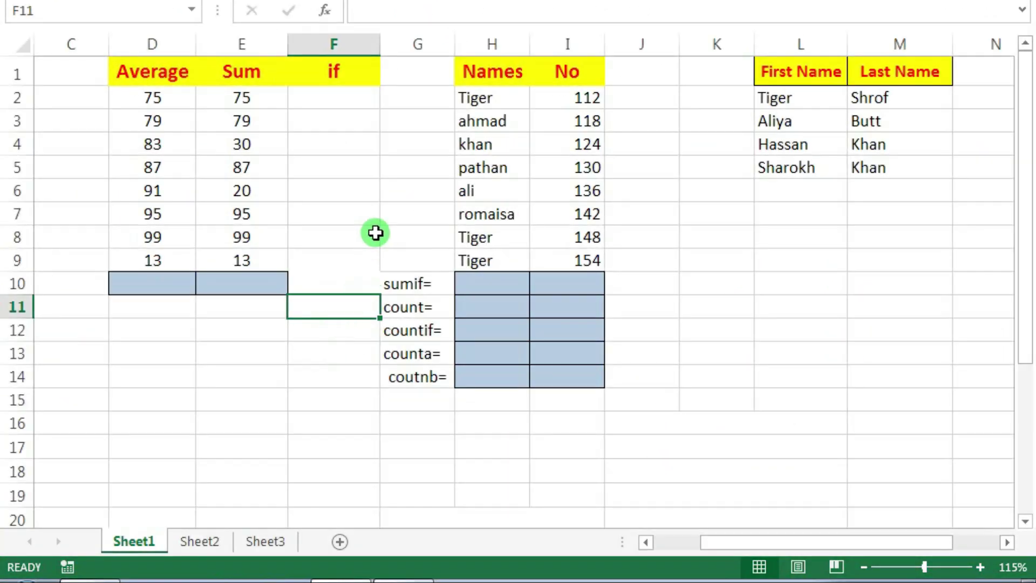
click(146, 94)
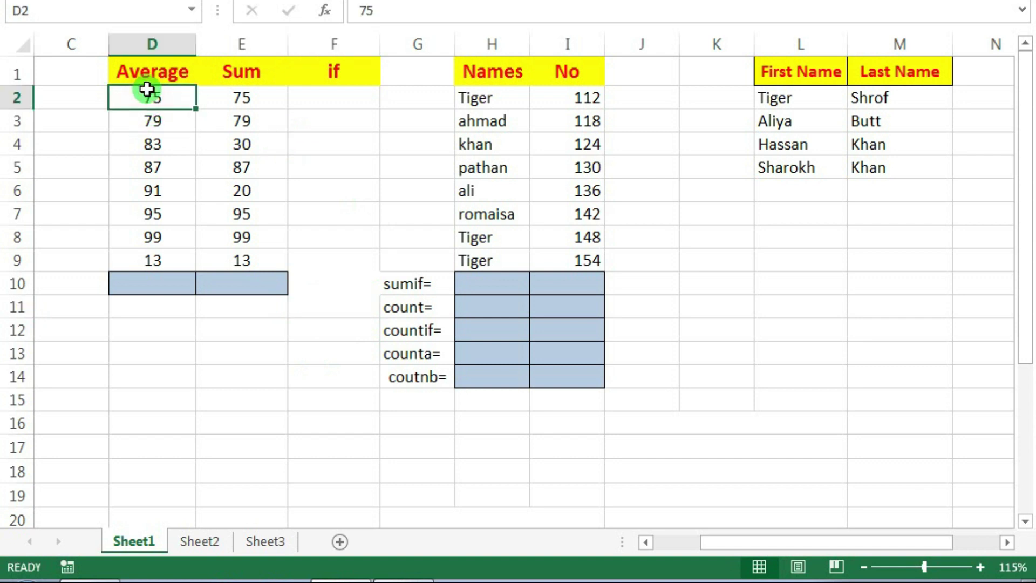
click(159, 161)
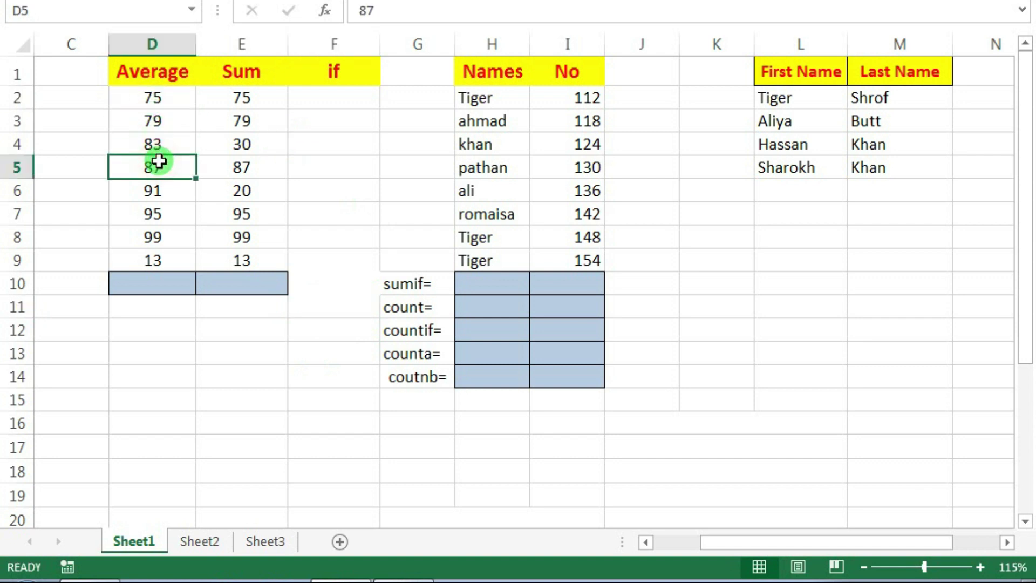
click(164, 285)
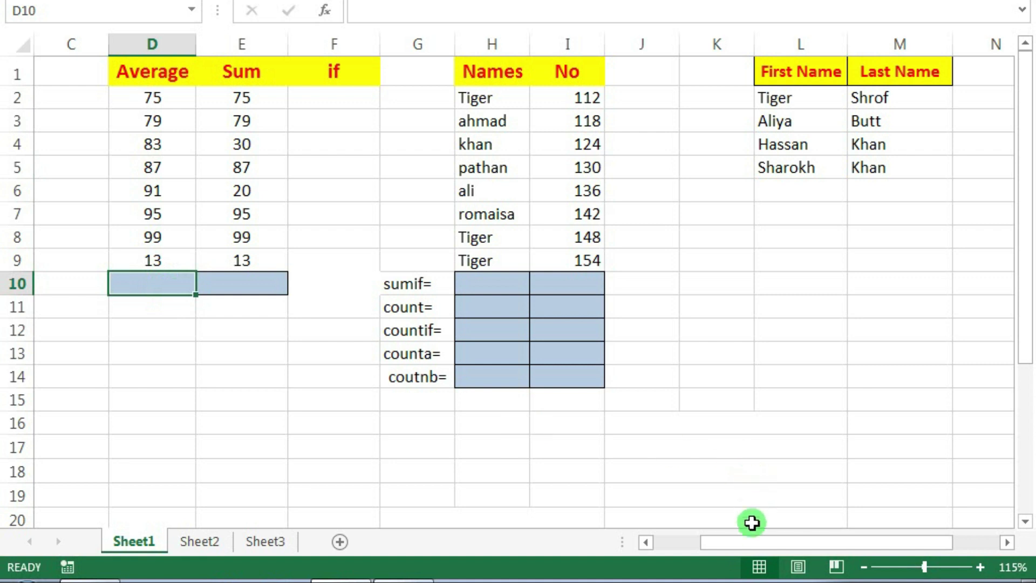
drag(746, 538, 744, 539)
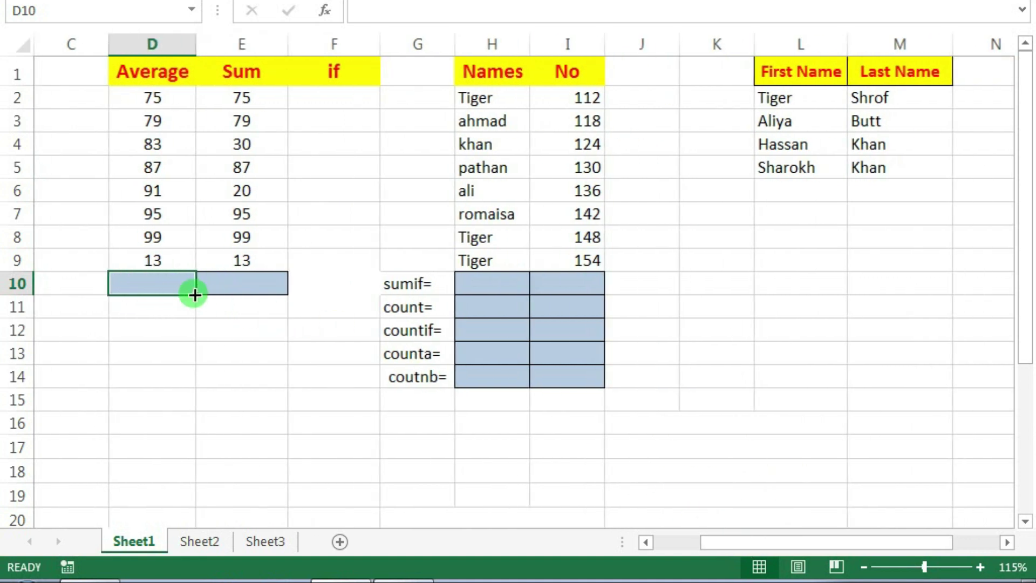
text(=)
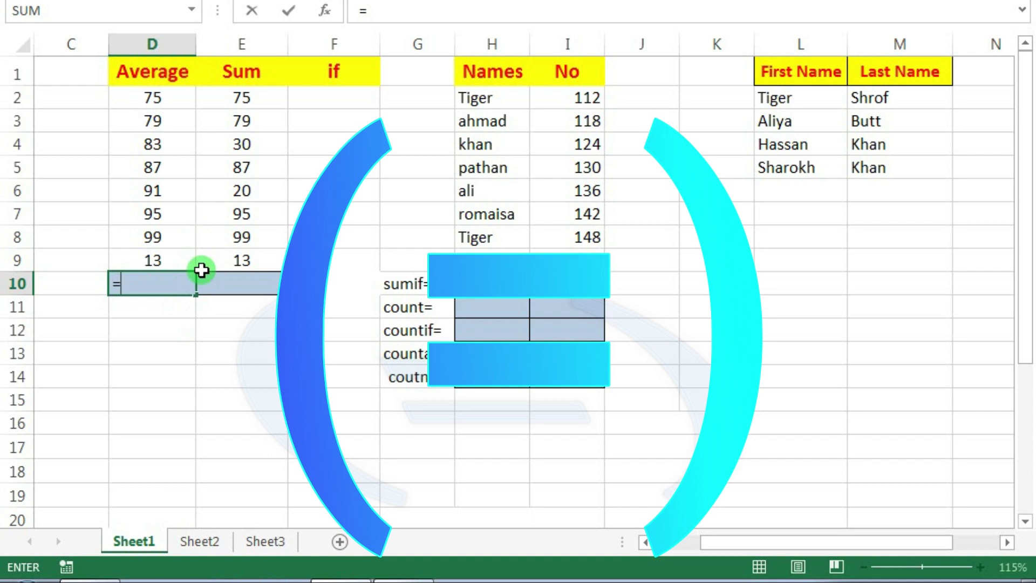
text(a)
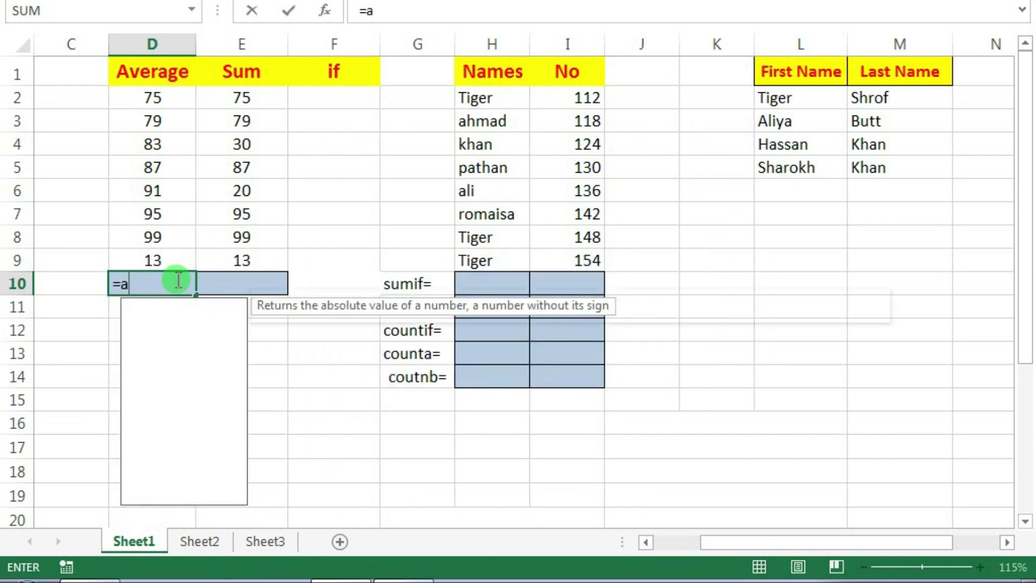
text(ver)
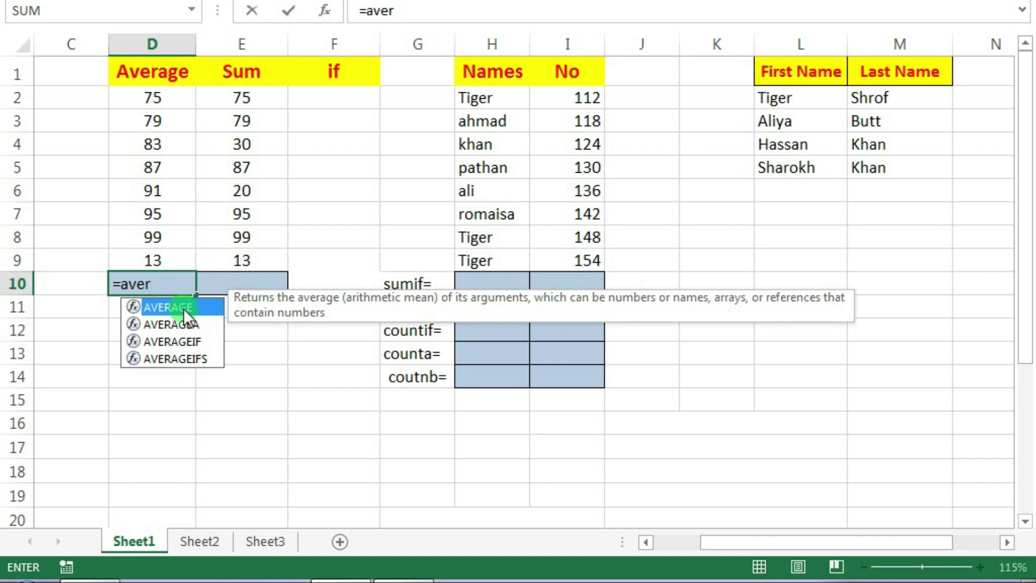
double_click(183, 309)
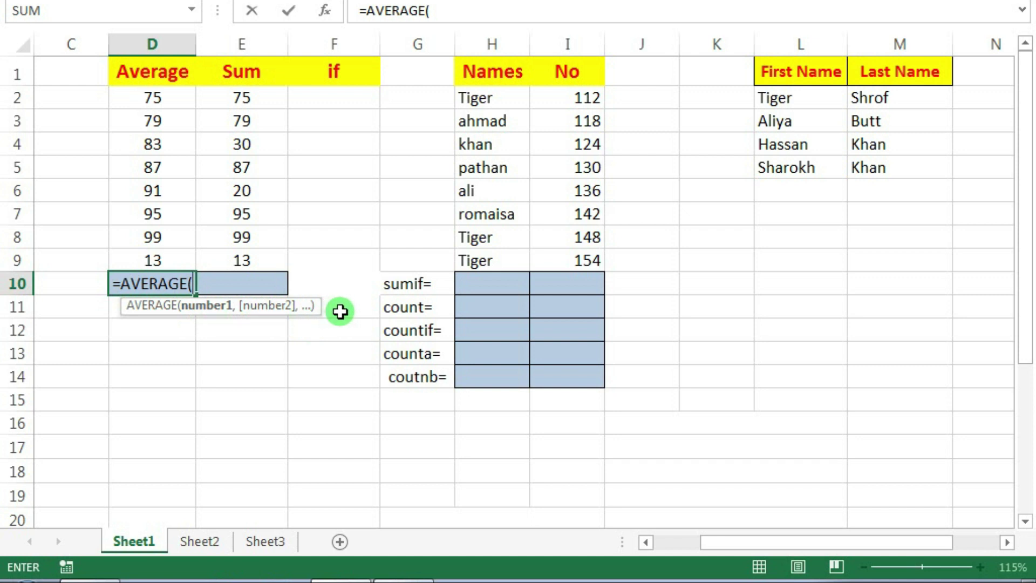
drag(162, 97, 166, 252)
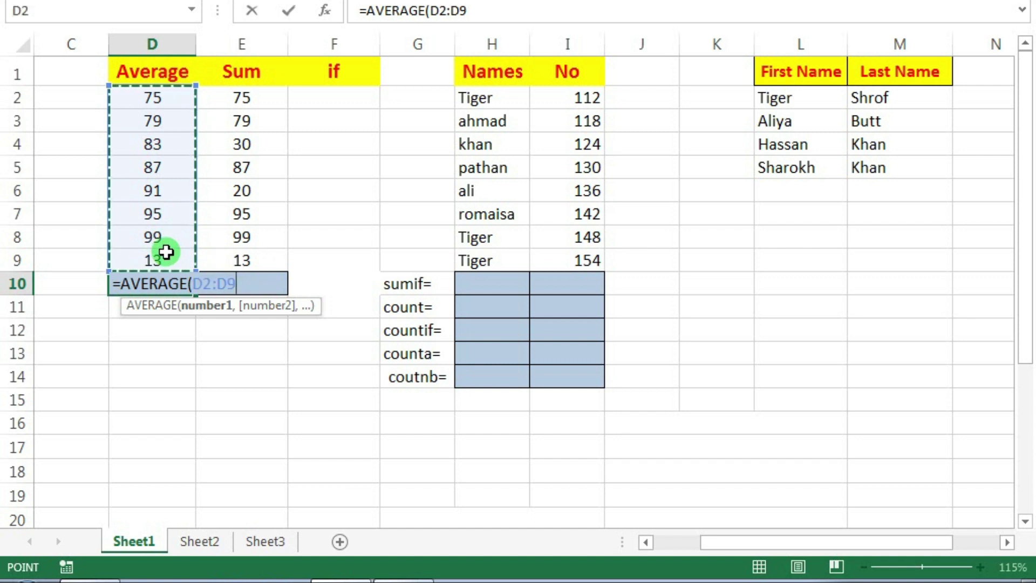
key(Return)
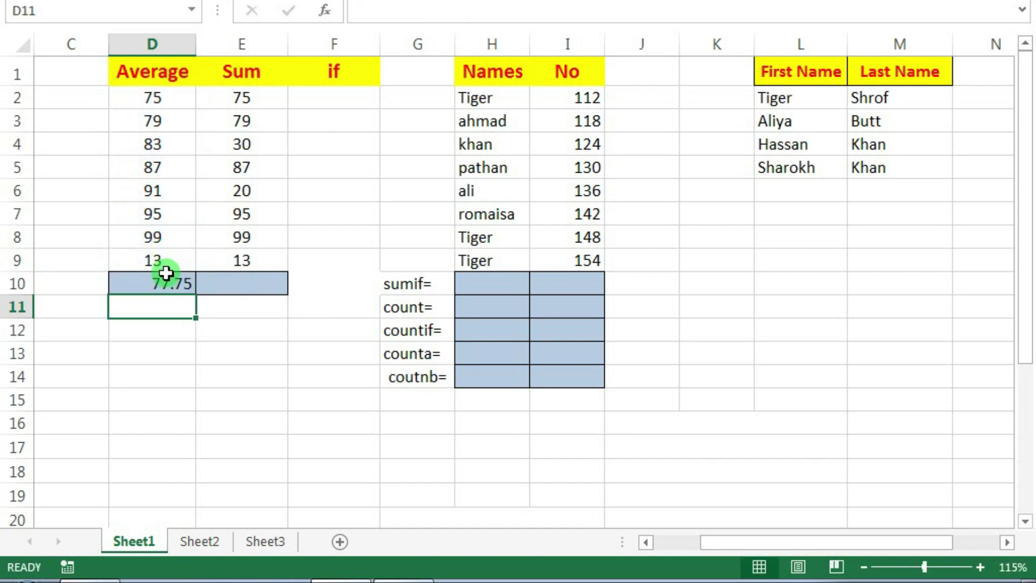
click(165, 282)
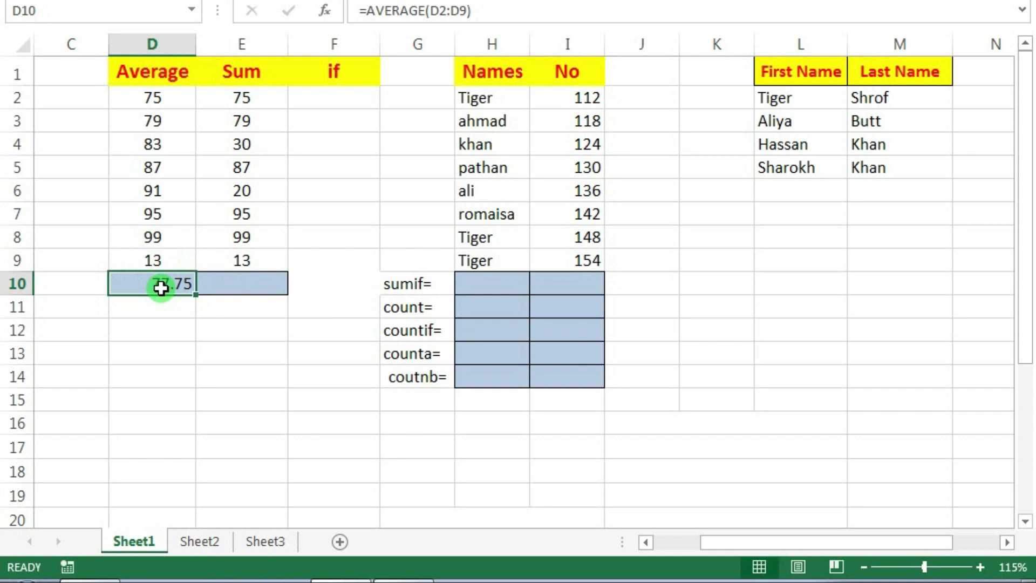
click(171, 303)
double_click(169, 284)
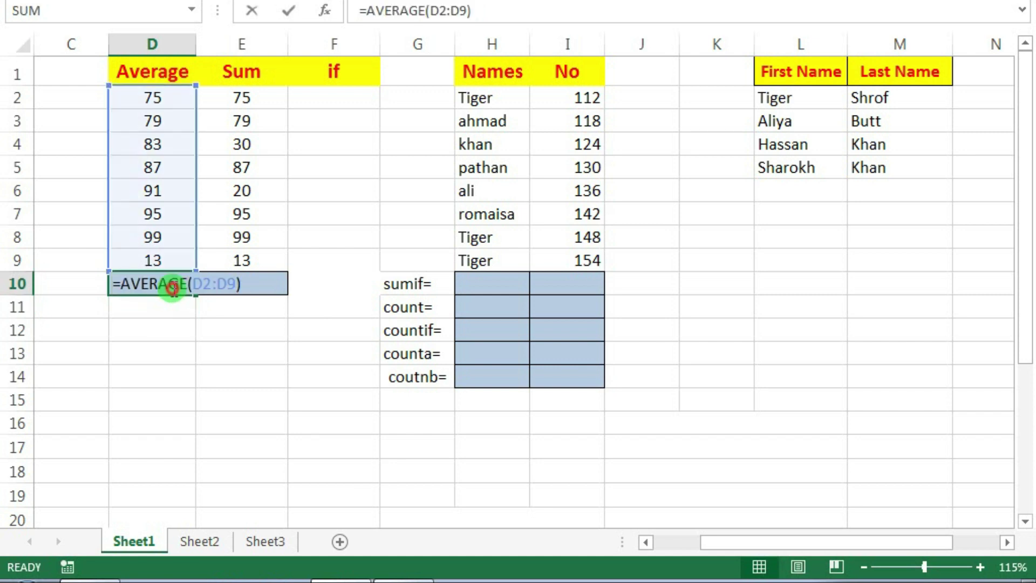
click(171, 327)
click(173, 286)
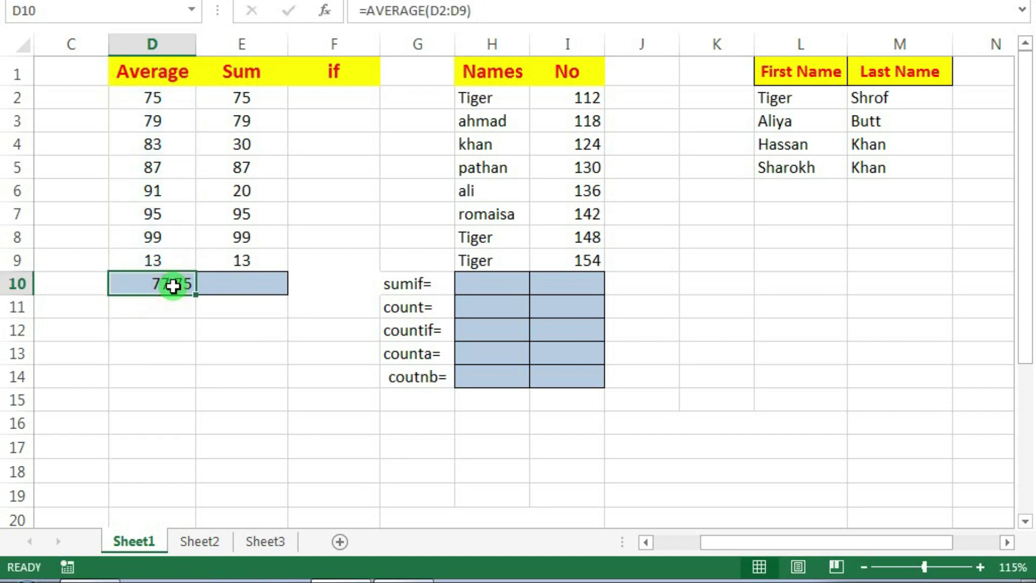
key(Delete)
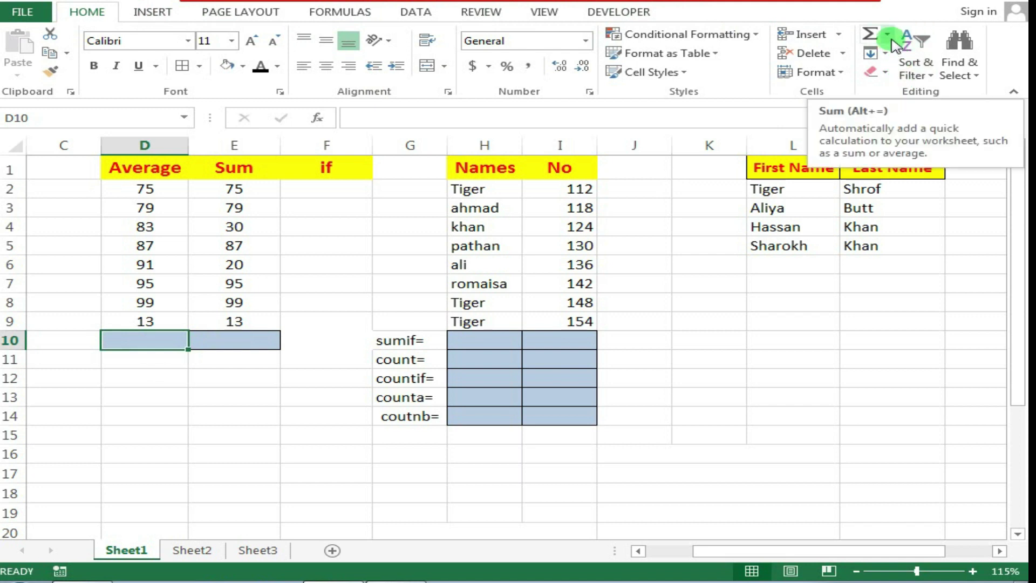
click(887, 34)
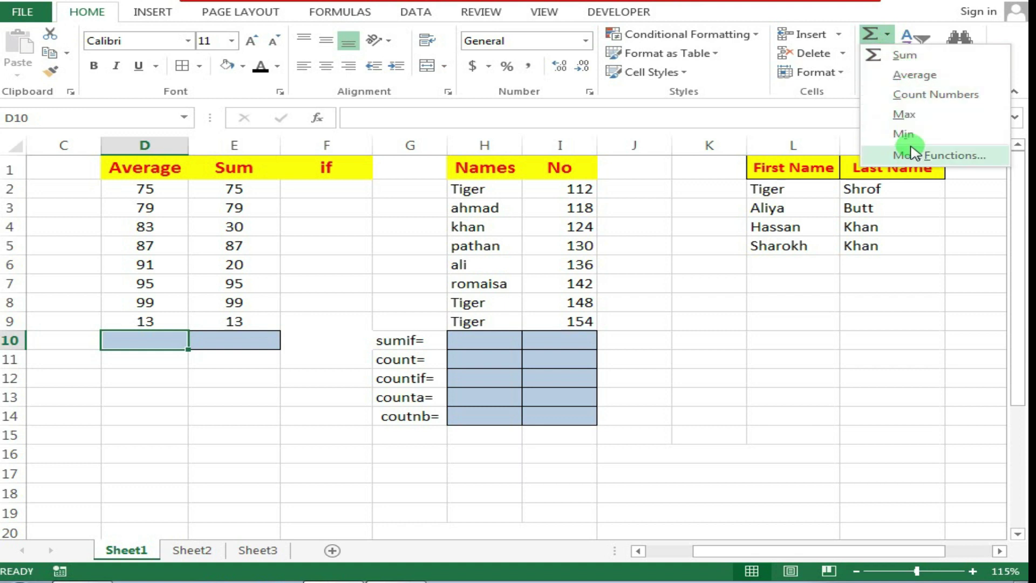
click(899, 103)
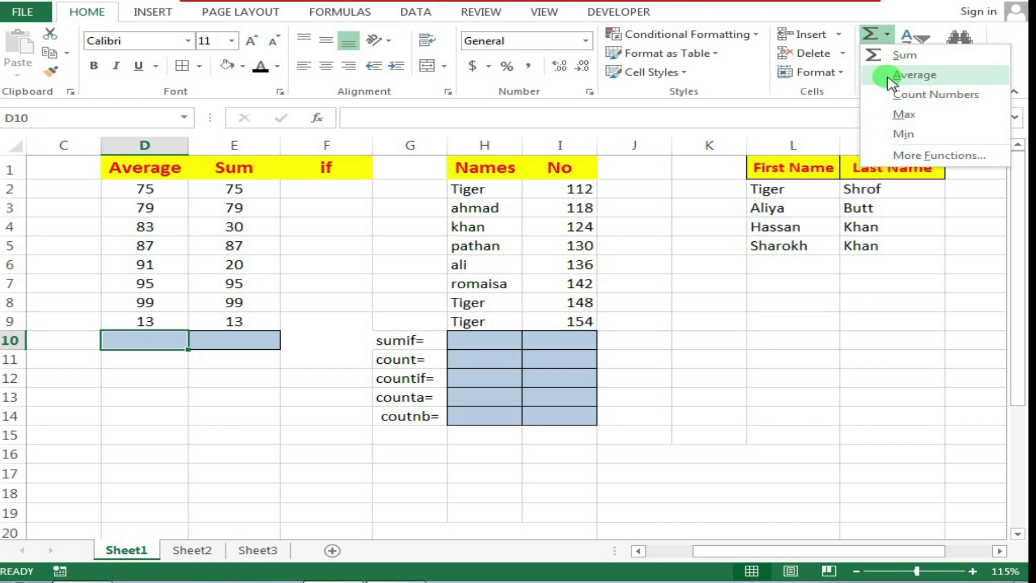
click(911, 80)
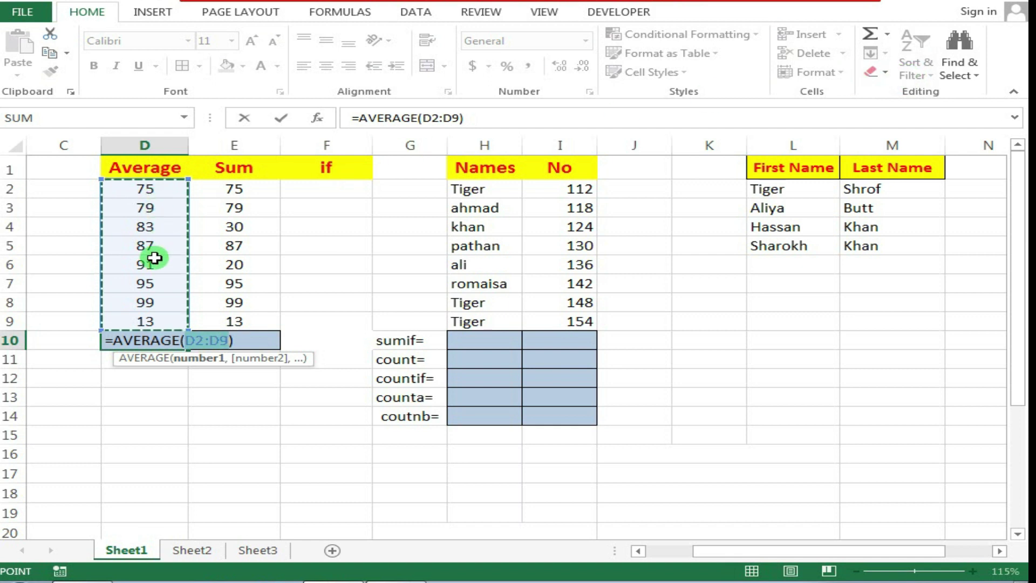
key(Return)
click(157, 341)
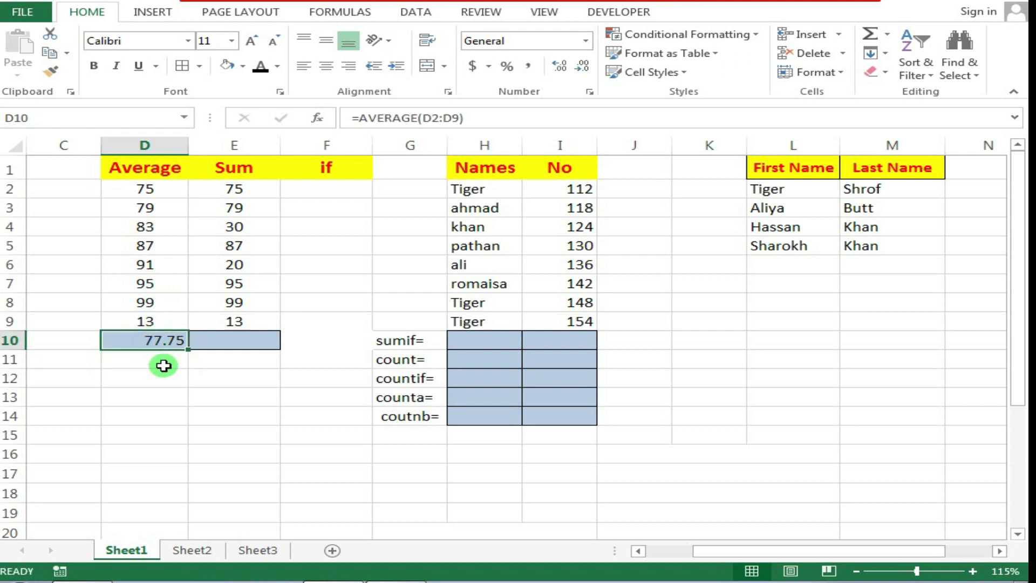
click(219, 339)
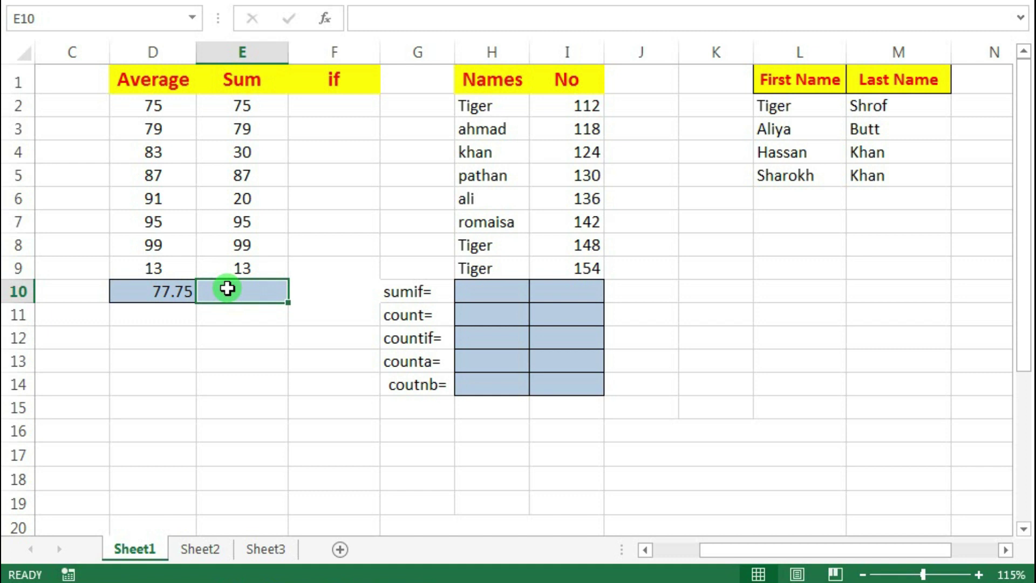
text(=)
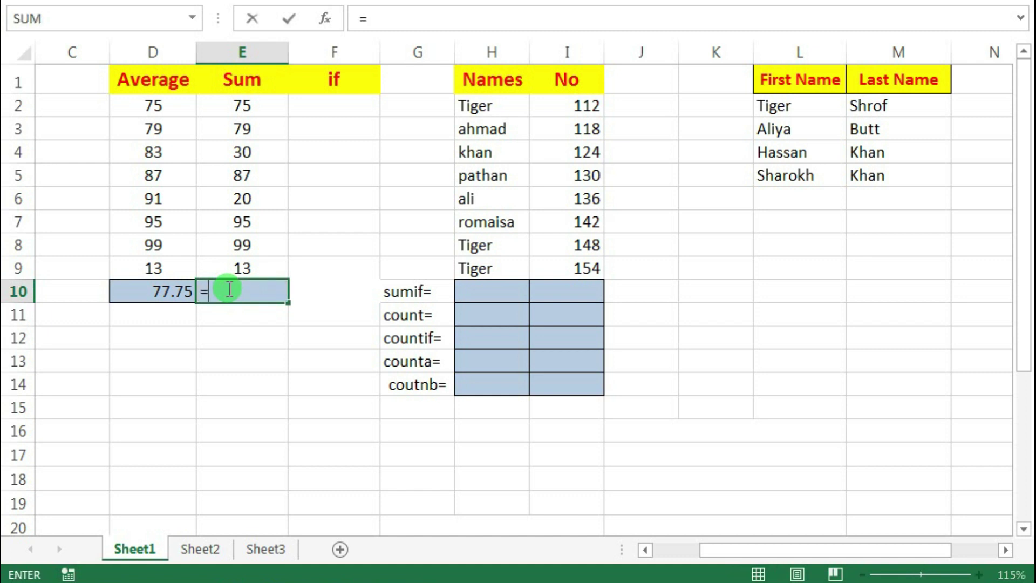
text(sum)
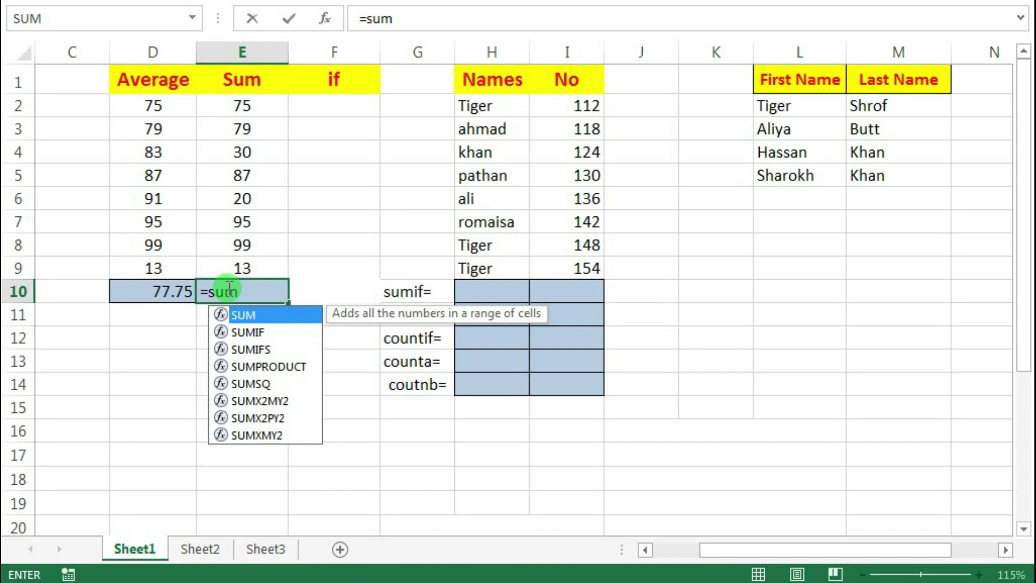
double_click(254, 317)
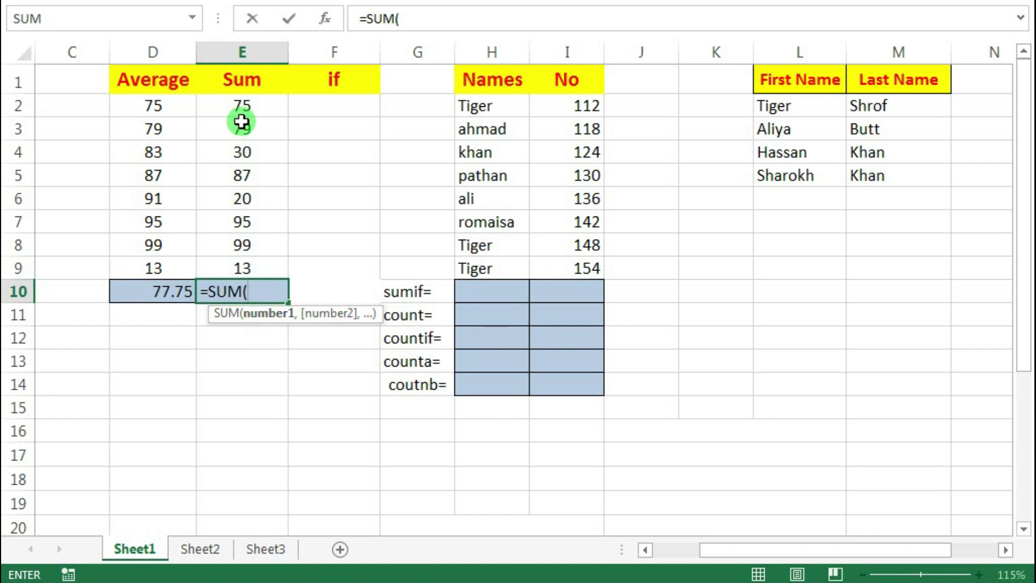
drag(242, 107, 246, 264)
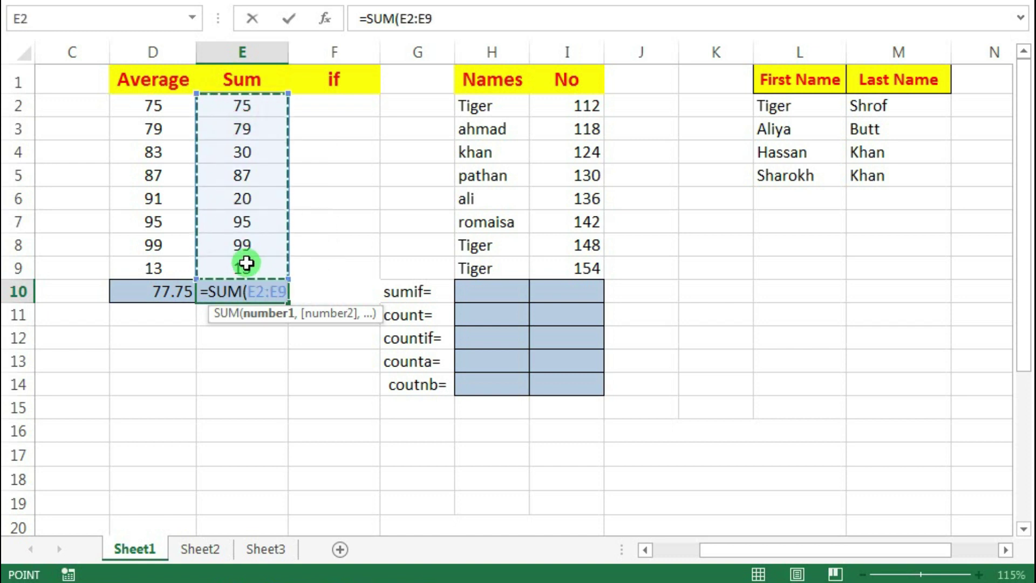
key(Return)
click(263, 296)
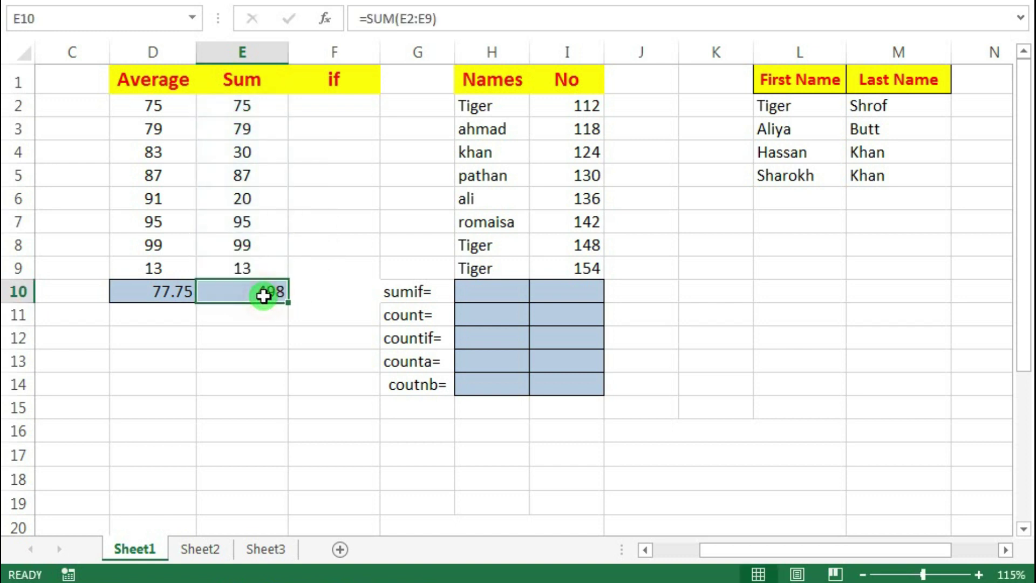
click(253, 319)
click(253, 292)
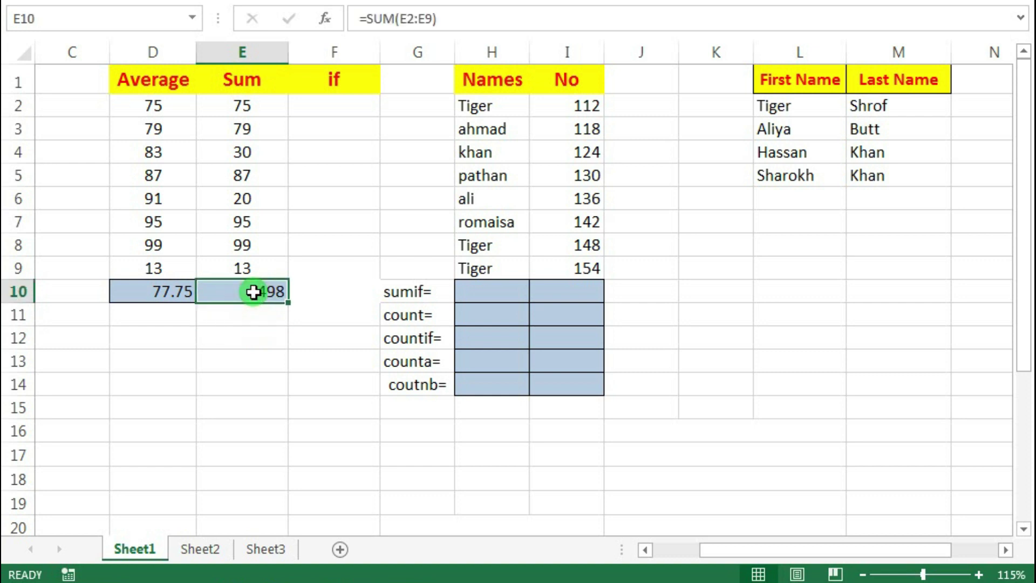
click(241, 314)
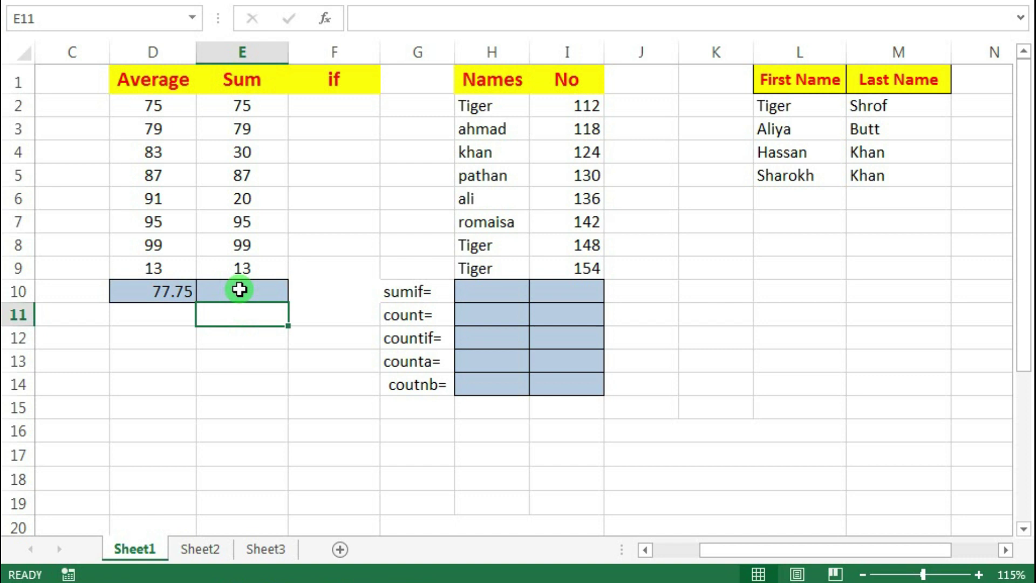
click(239, 290)
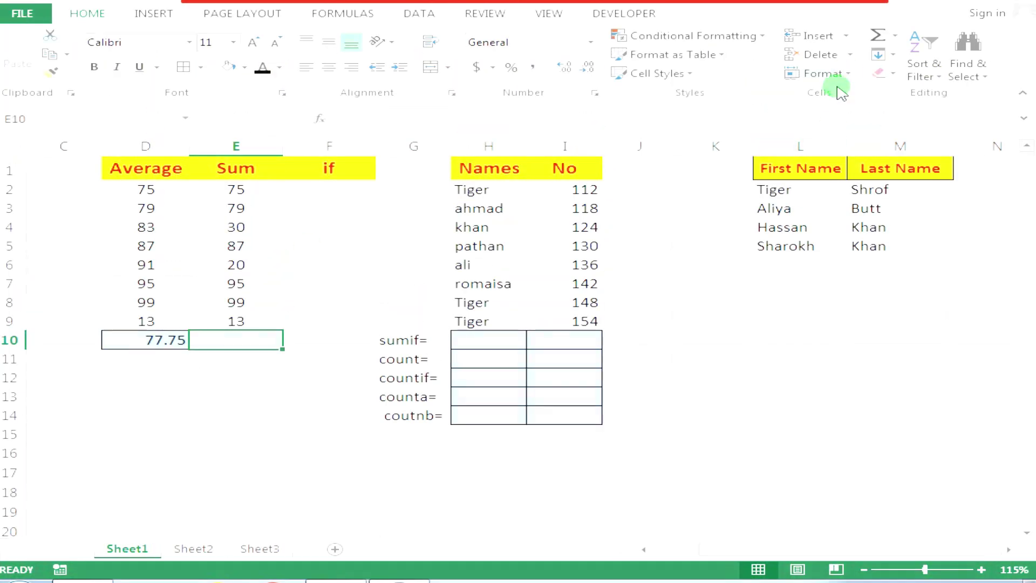
Insert a SUM total of the column above into E10 from the AutoSum menu
click(896, 38)
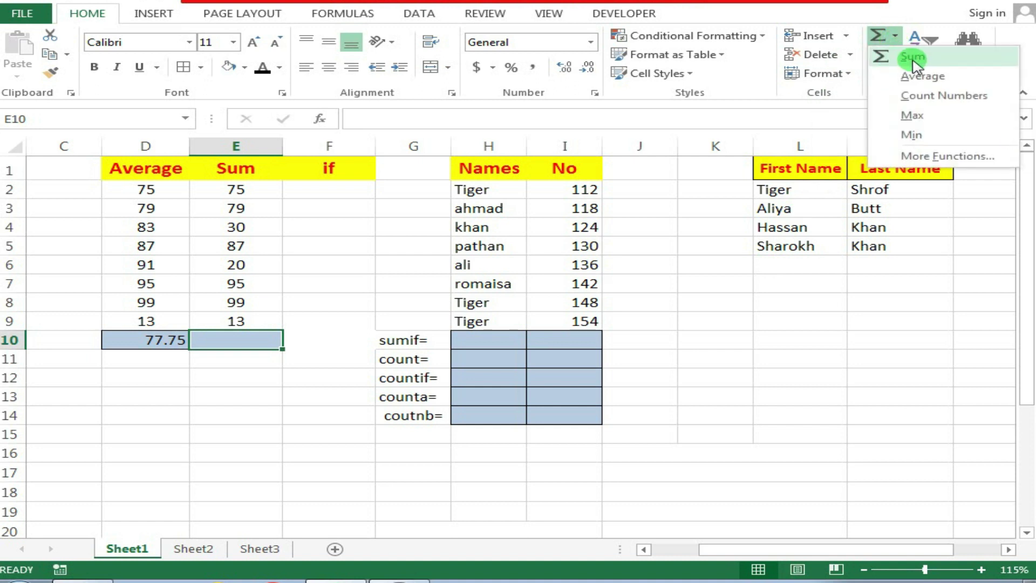
click(912, 59)
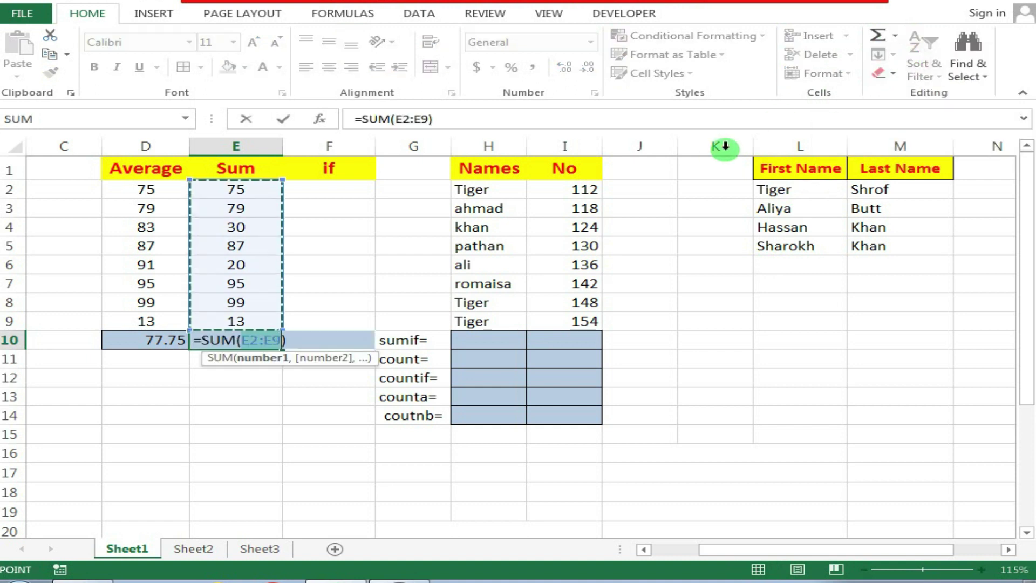
key(Return)
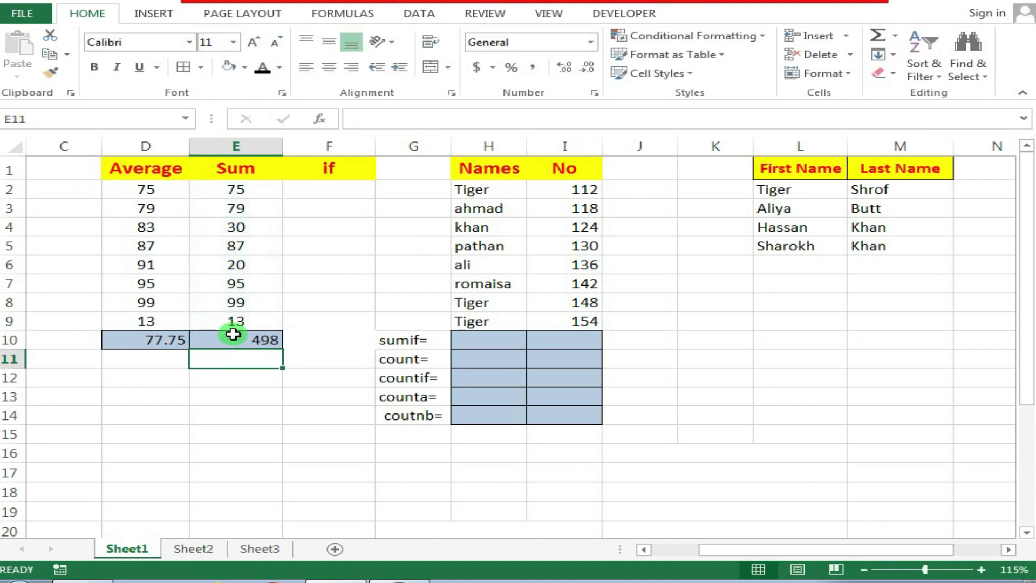
click(233, 334)
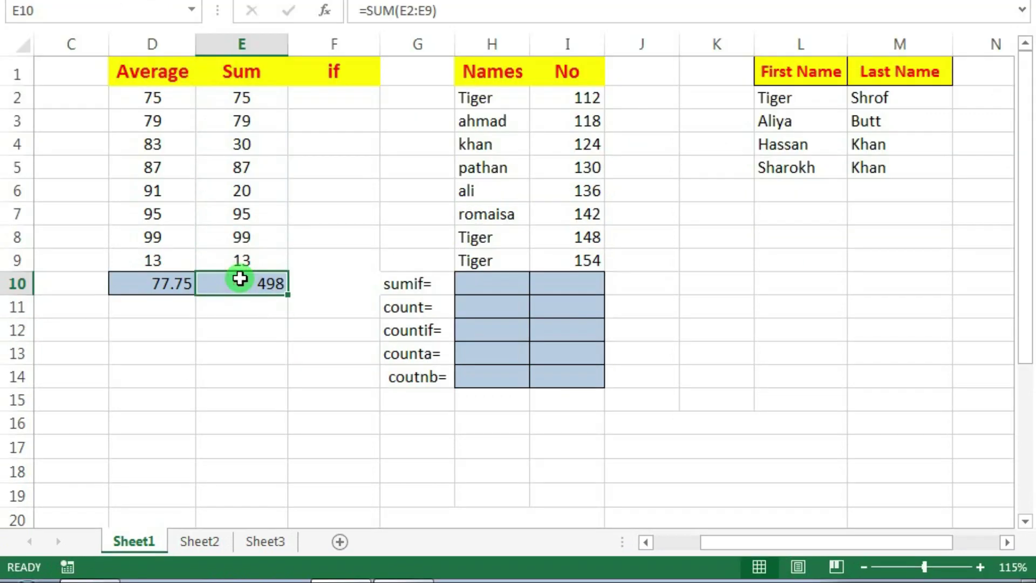
Clear E10 and recreate the E2:E9 total with Alt+= AutoSum, showing 498
key(Delete)
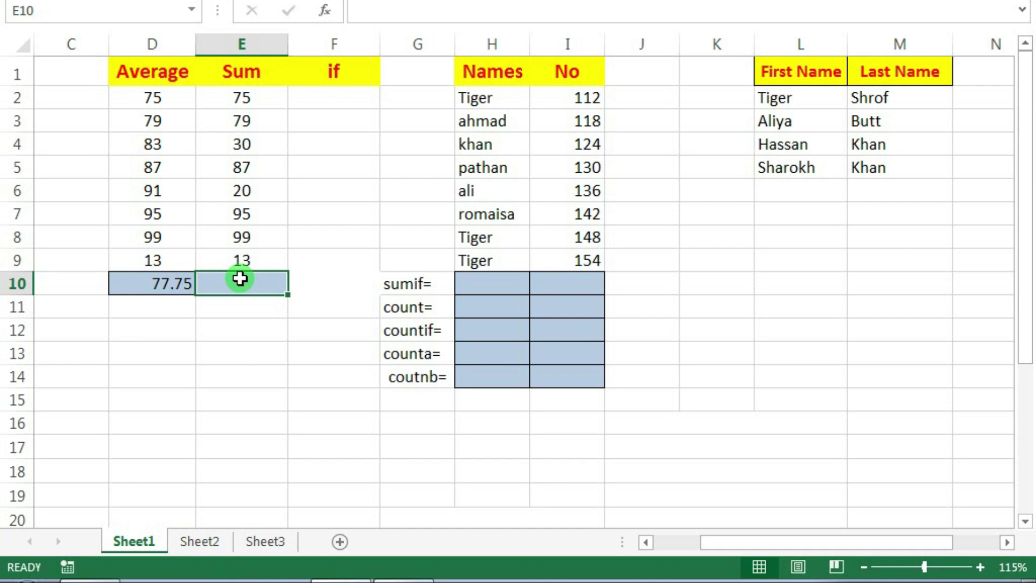
key(alt+equal)
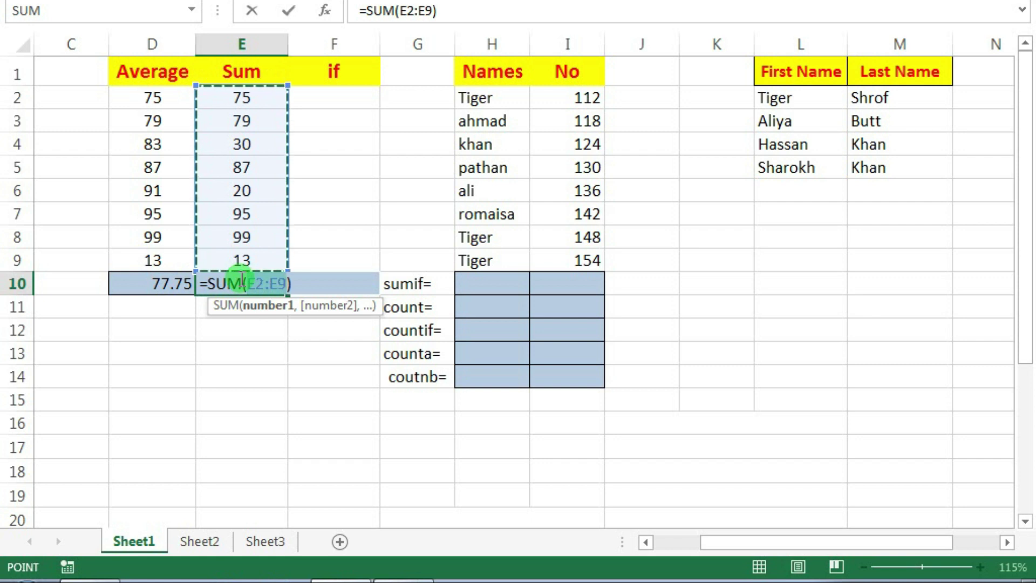
key(Return)
click(241, 280)
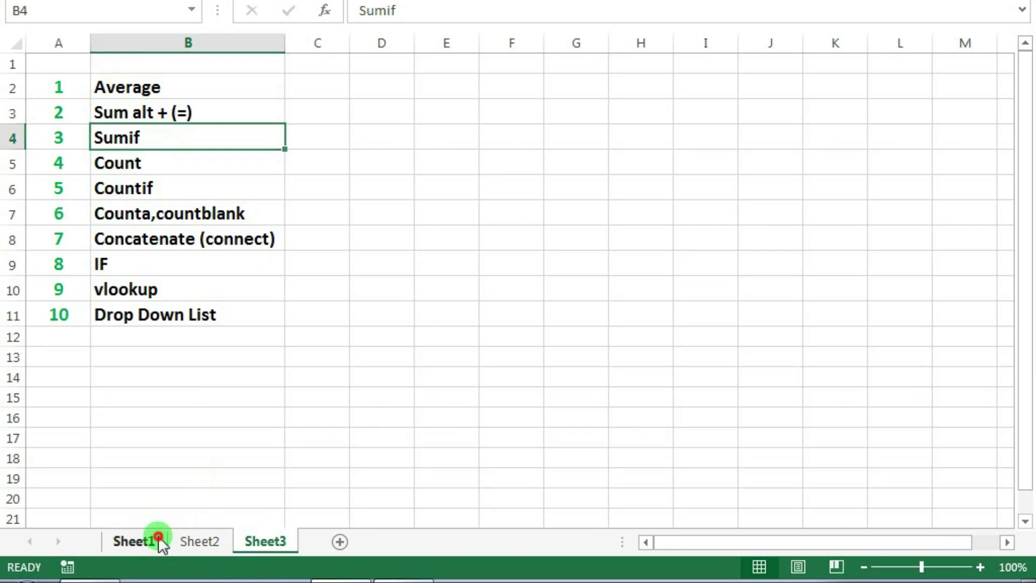
Review the sumif=, count= and counta= labels and the SUM formula in E10
click(501, 367)
drag(416, 285, 414, 372)
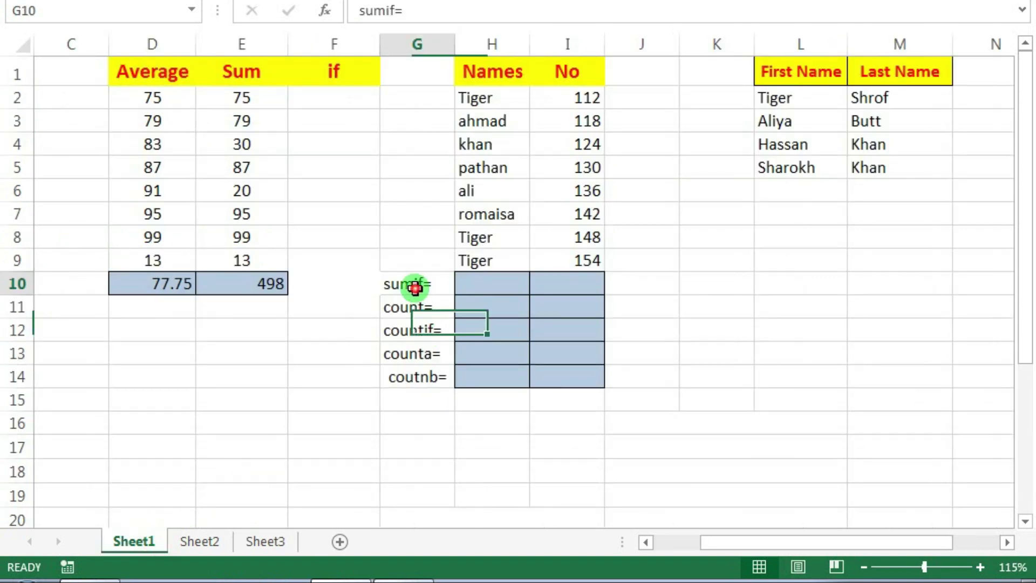
click(416, 306)
click(416, 284)
click(418, 307)
click(426, 352)
click(423, 285)
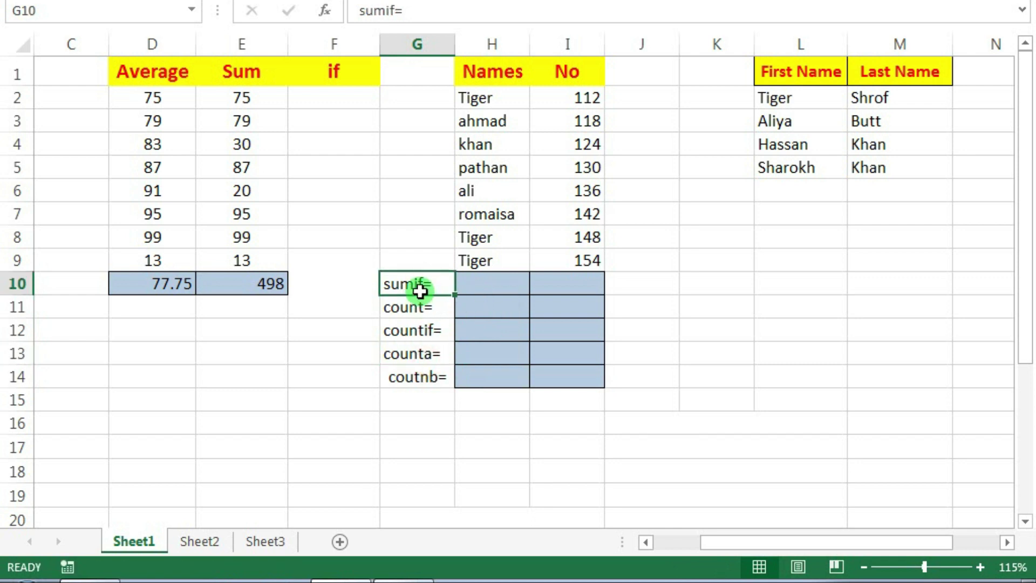
click(275, 287)
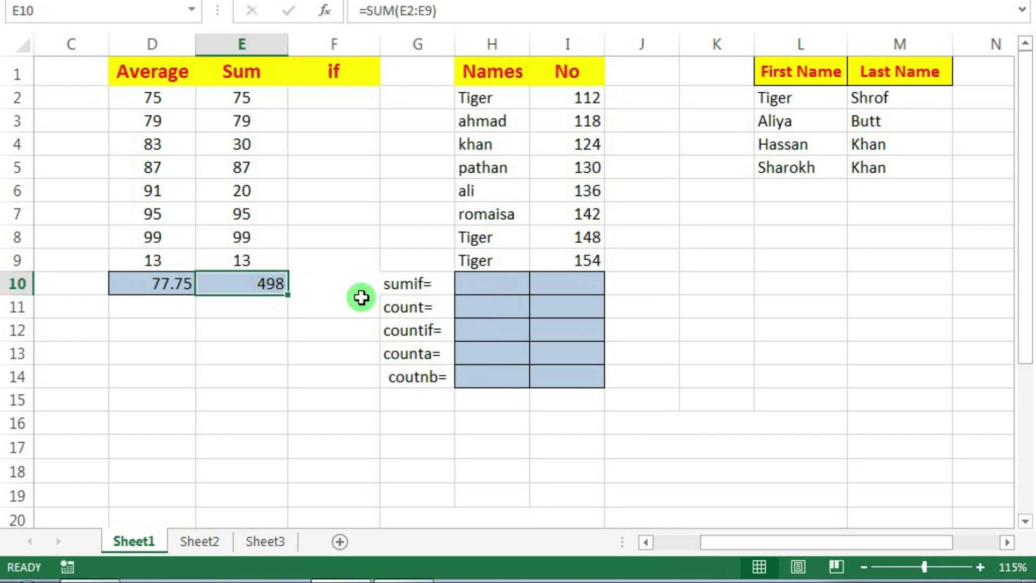
click(410, 291)
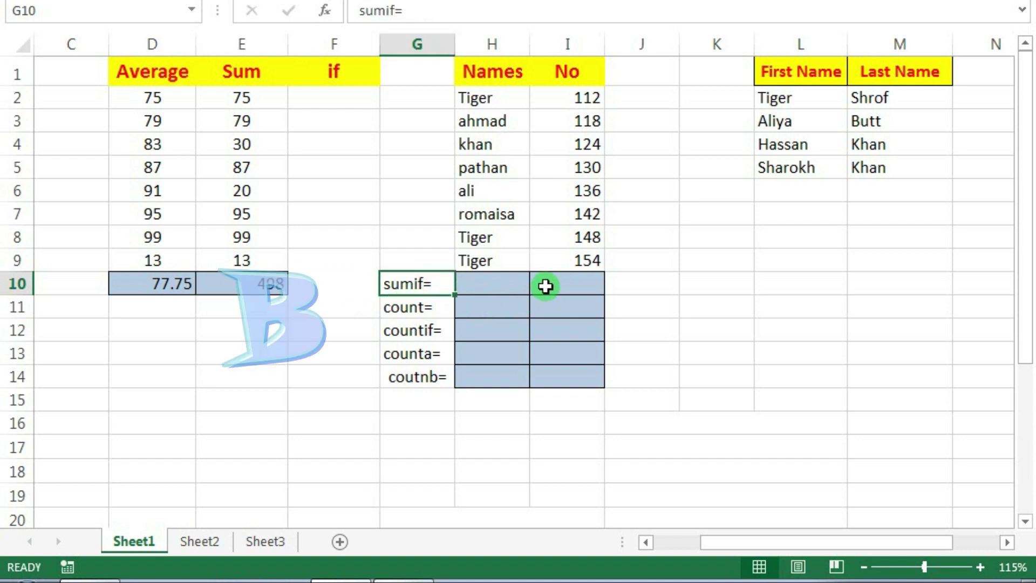
Enter =SUMIF(H2:H9,H10,I2:I9) in I10 using the names, criterion H10 and No values
click(545, 286)
text(=)
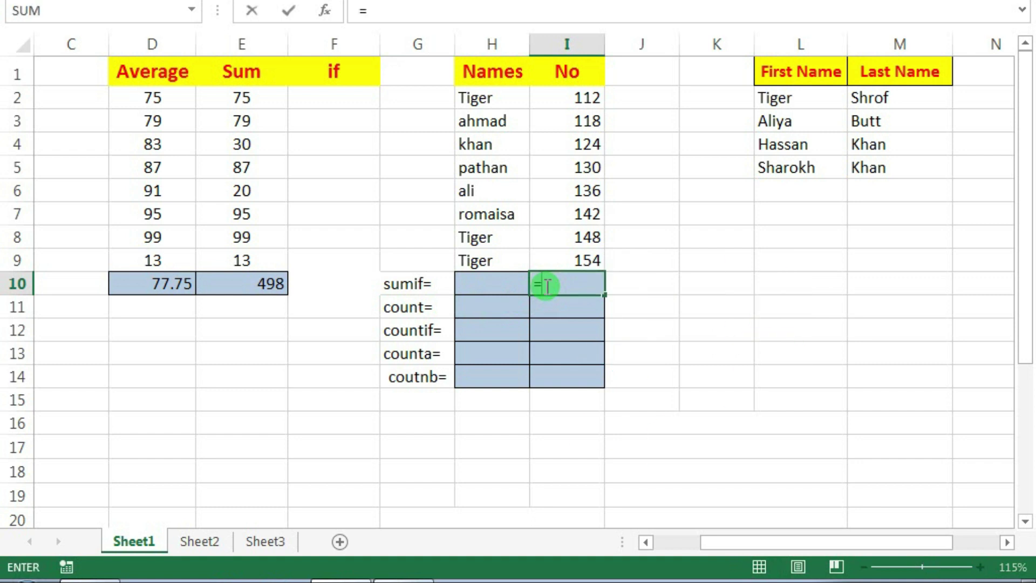
text(sum)
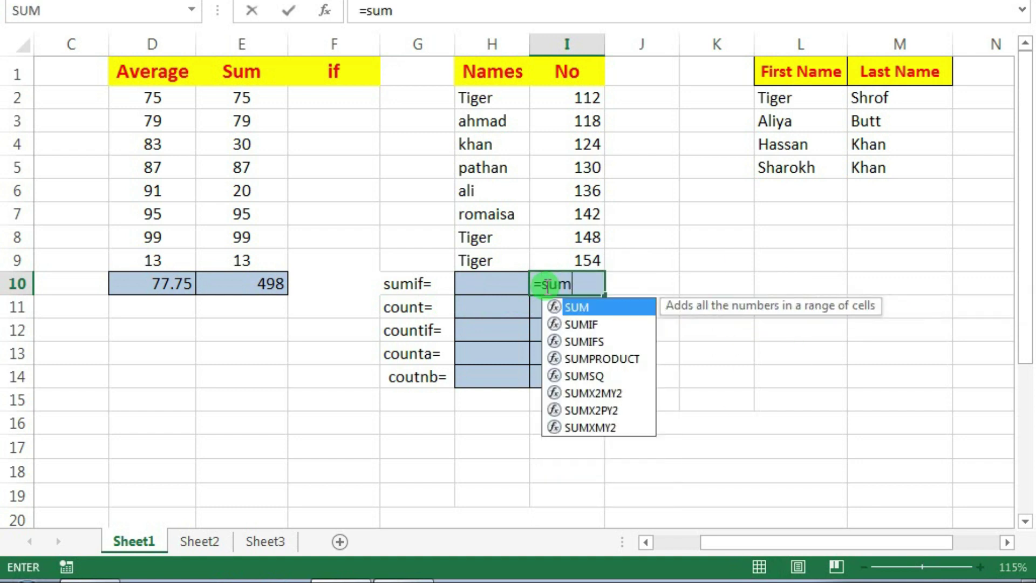
text(i)
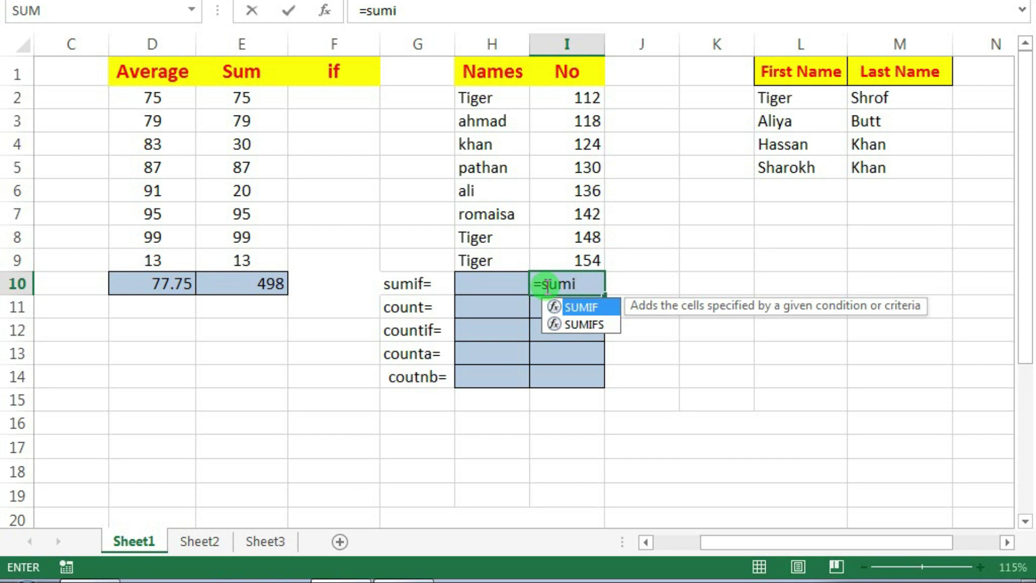
key(Tab)
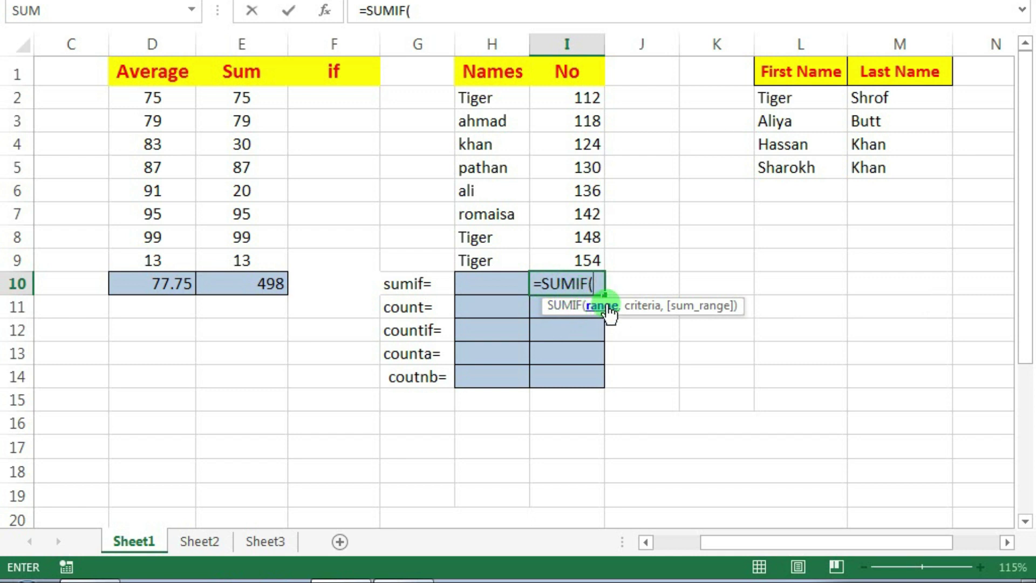
drag(492, 97, 493, 254)
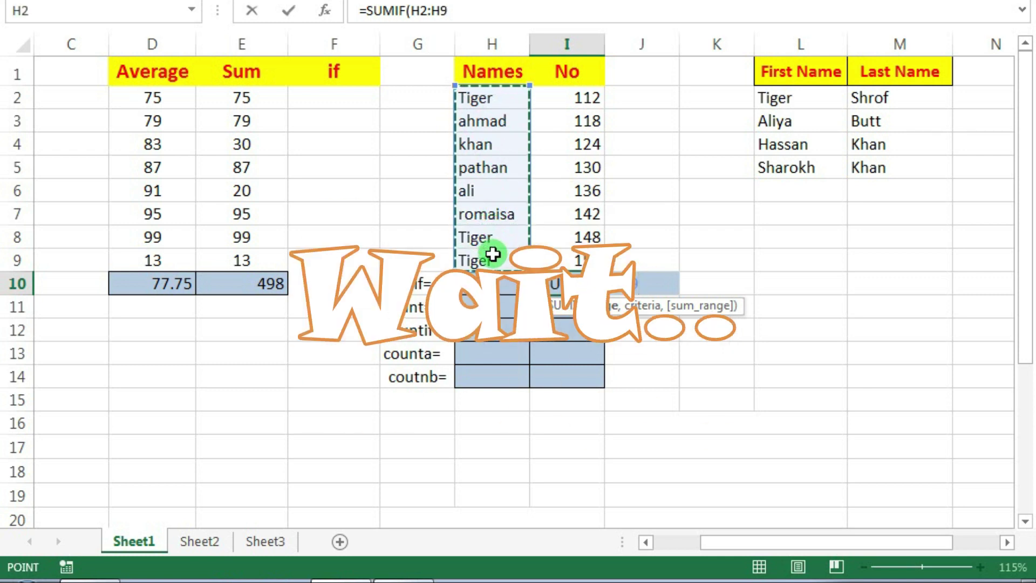
text(,)
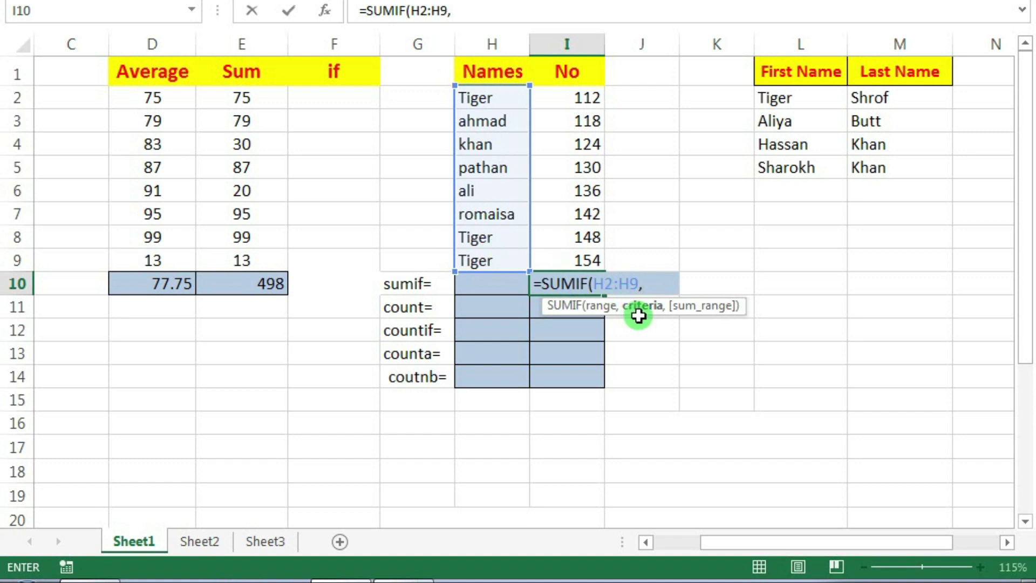
click(493, 285)
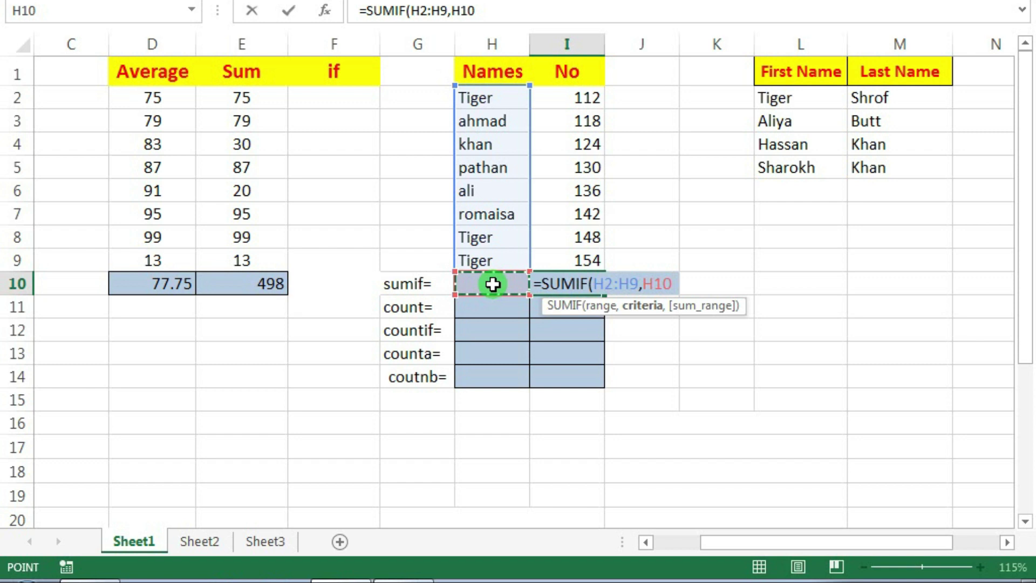
text(,)
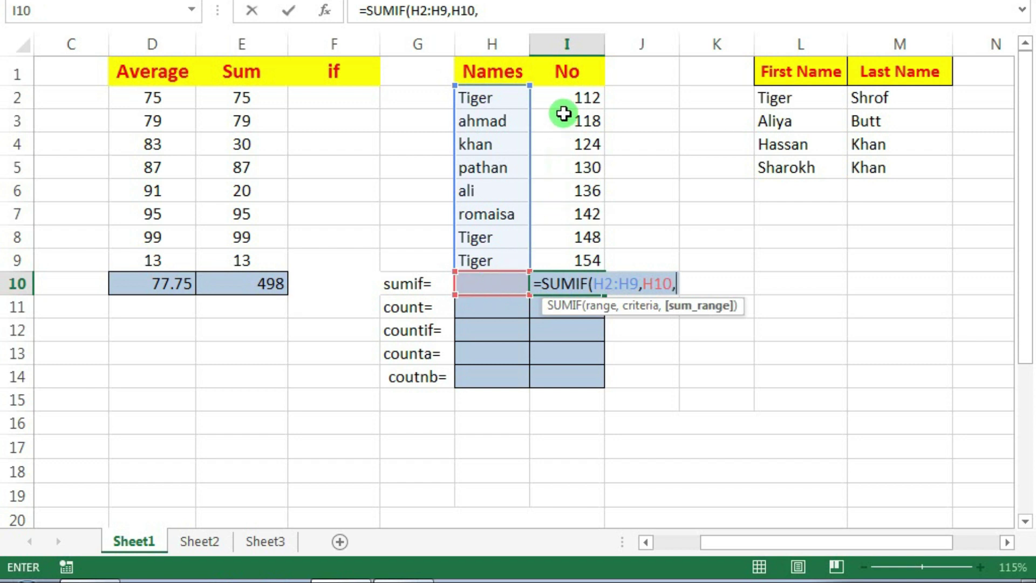
click(567, 103)
drag(567, 102, 571, 258)
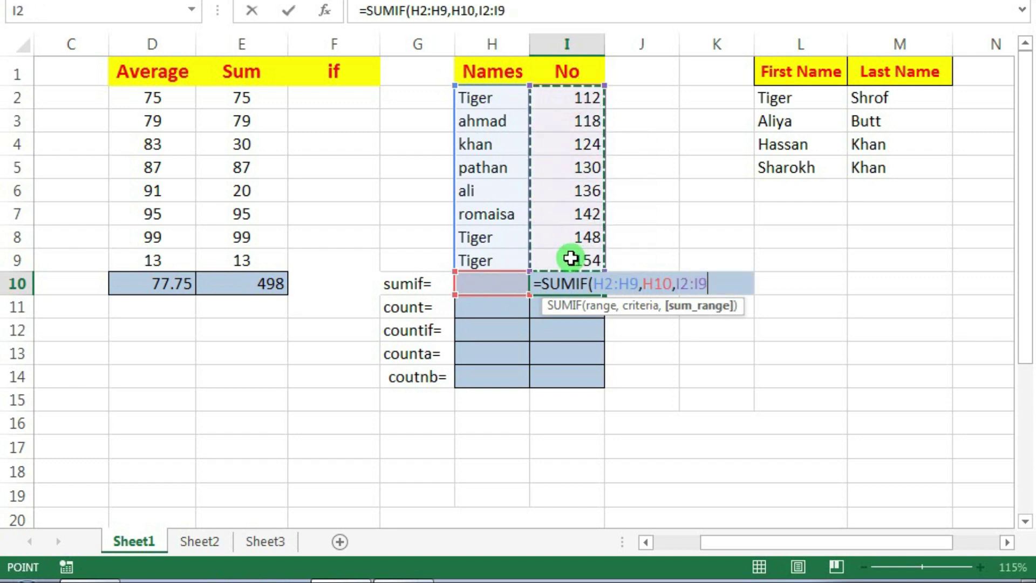
key(Return)
click(572, 278)
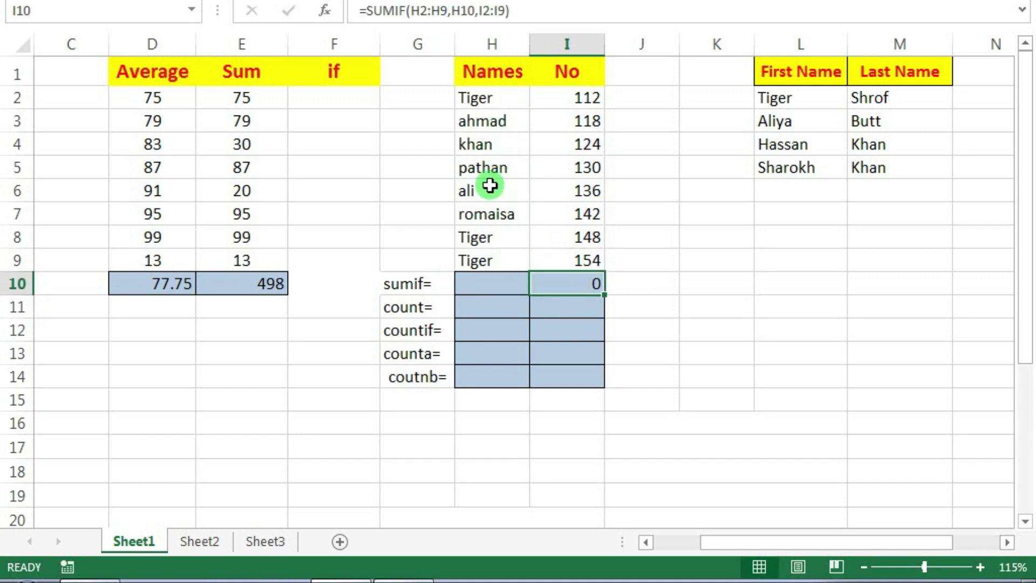
Highlight the three Tiger entries in the names list, then select criterion cell H10
click(489, 241)
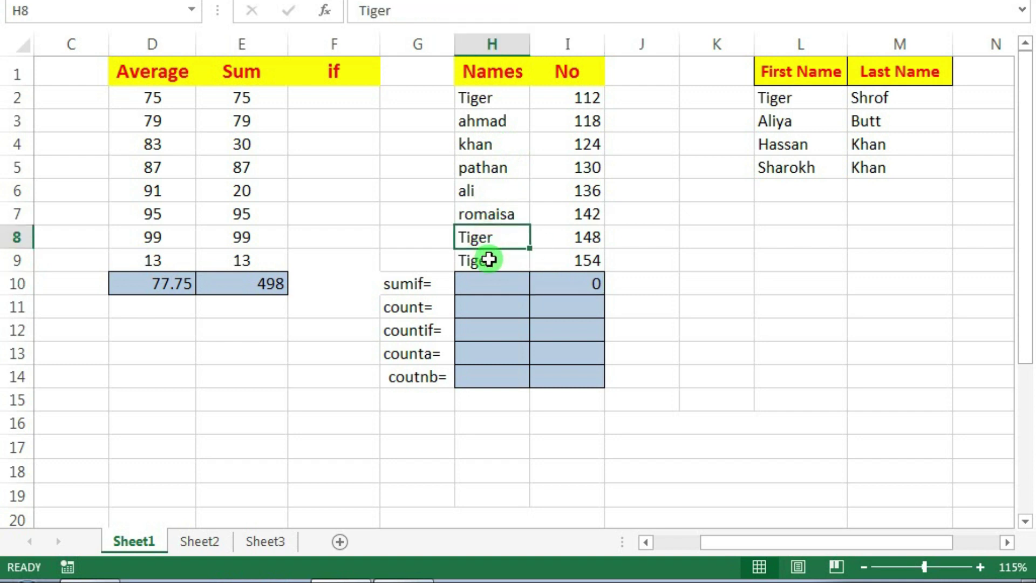
ctrl+click(489, 260)
ctrl+click(503, 101)
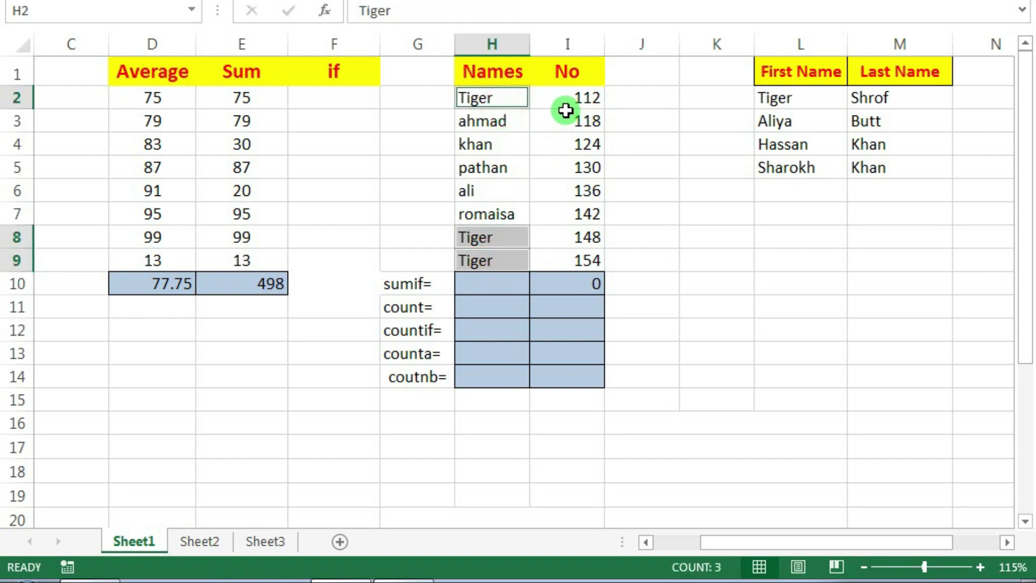
click(585, 279)
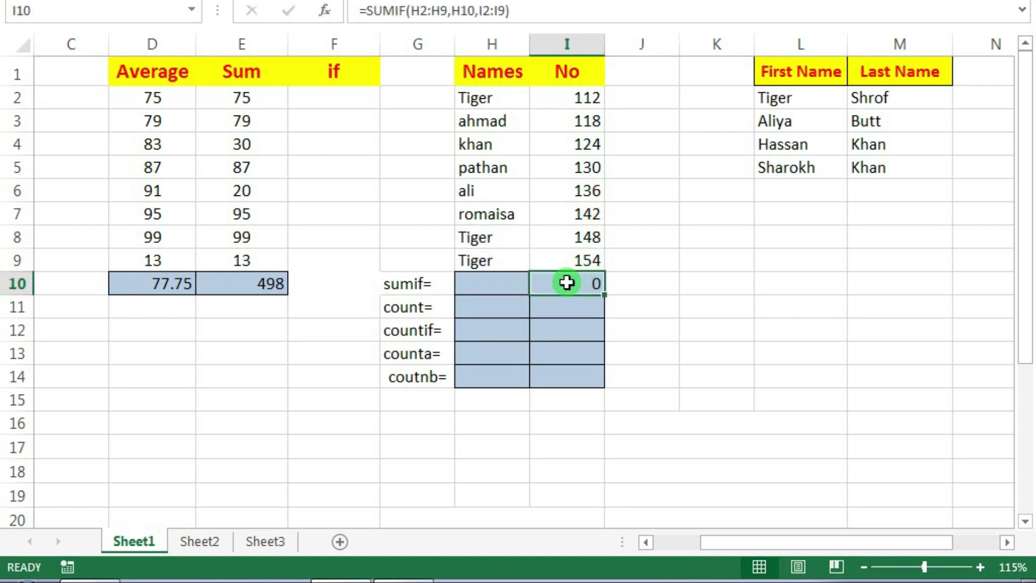
click(500, 290)
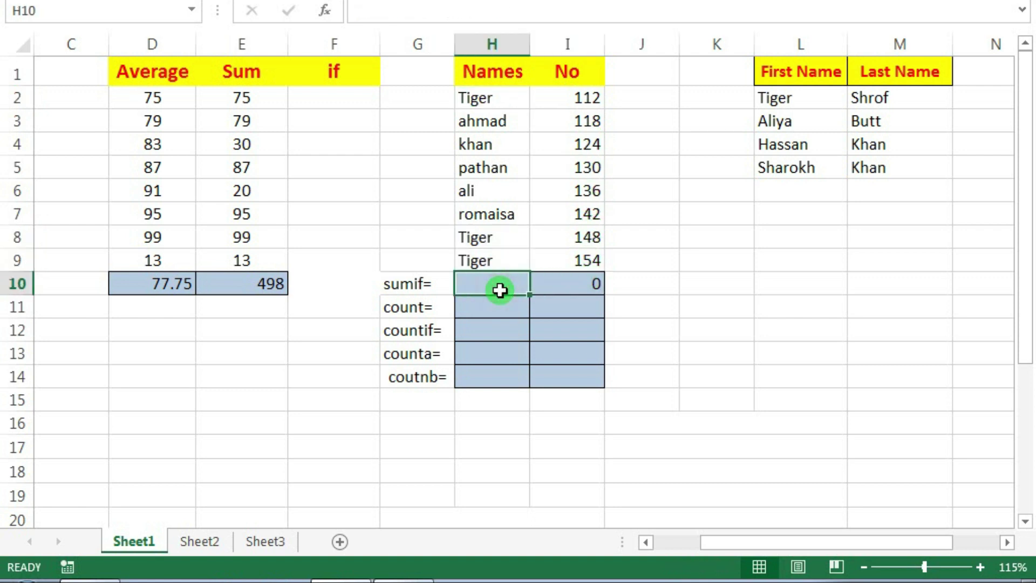
Enter tiger in H10 and compare the I10 result with the three Tiger rows
text(tiger)
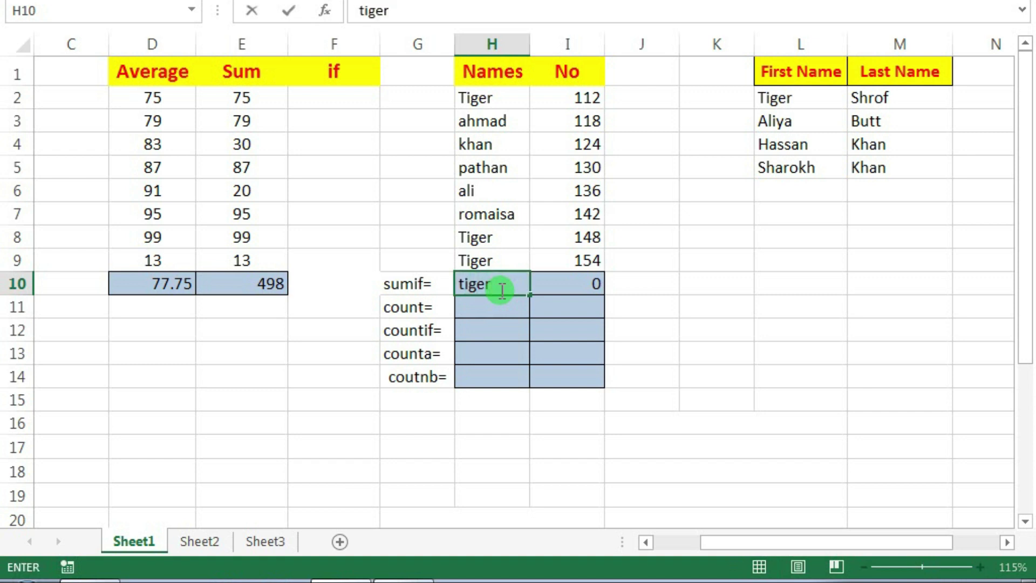
key(Return)
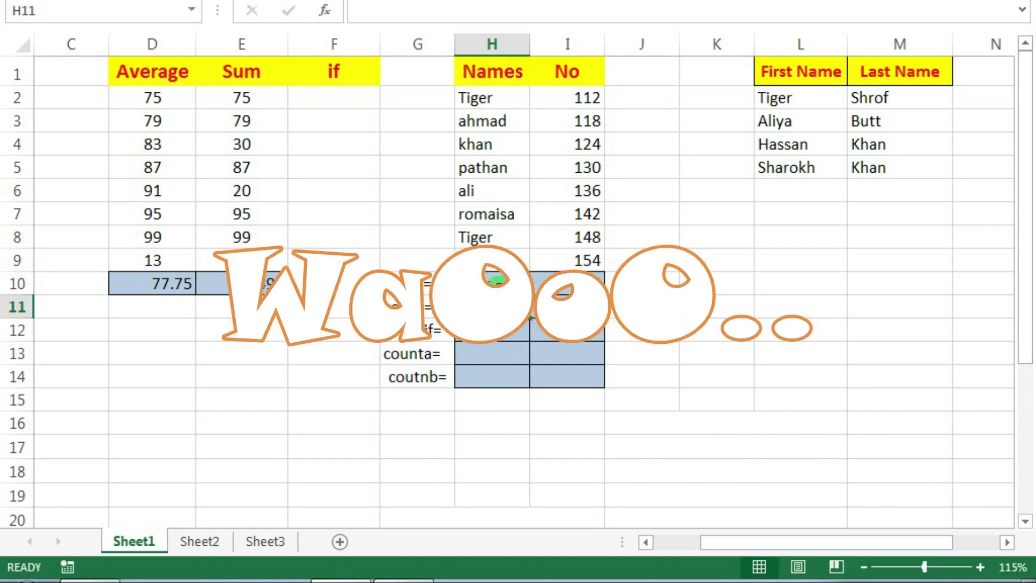
click(497, 279)
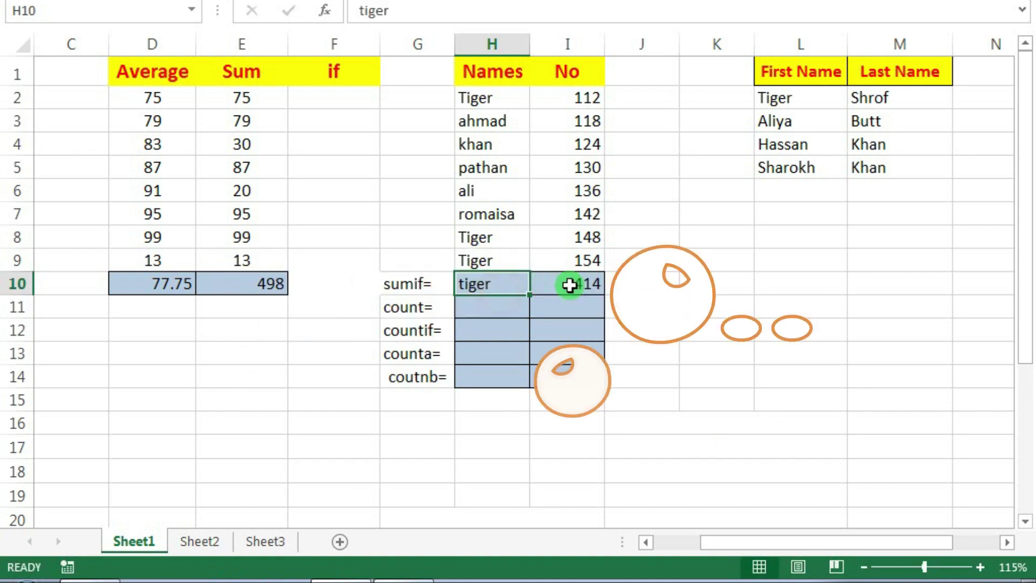
click(572, 287)
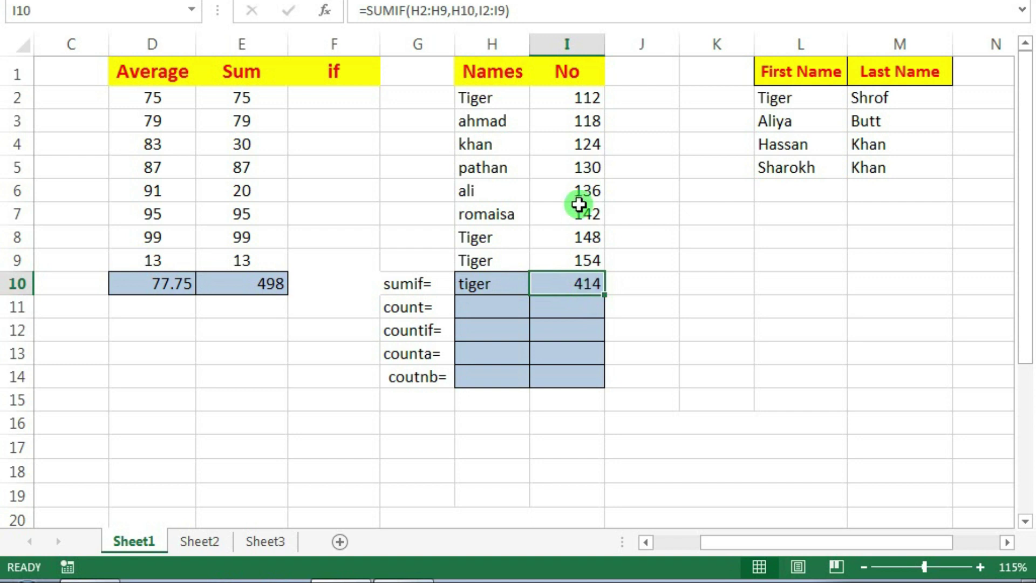
click(462, 105)
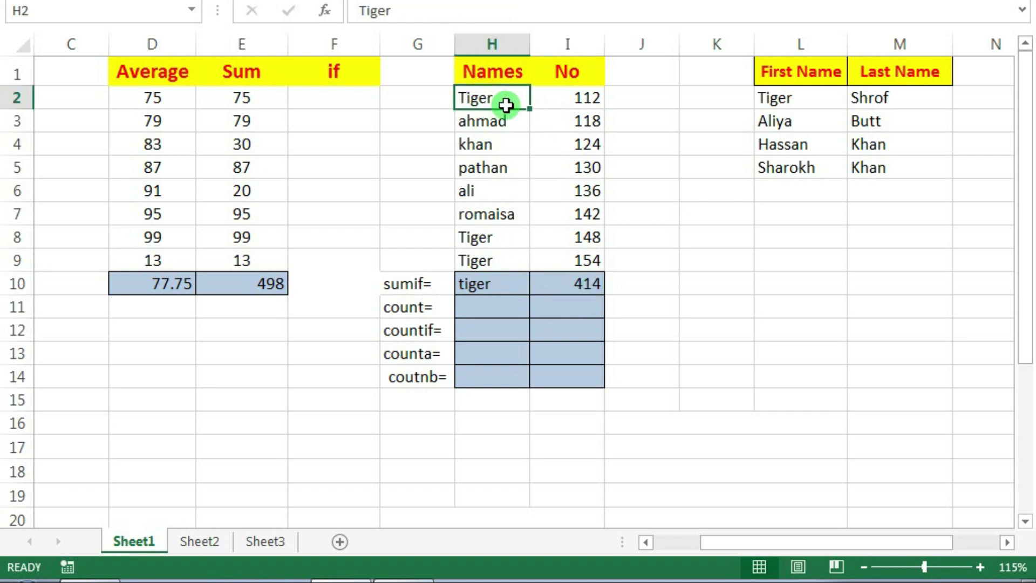
ctrl+click(486, 237)
ctrl+click(493, 258)
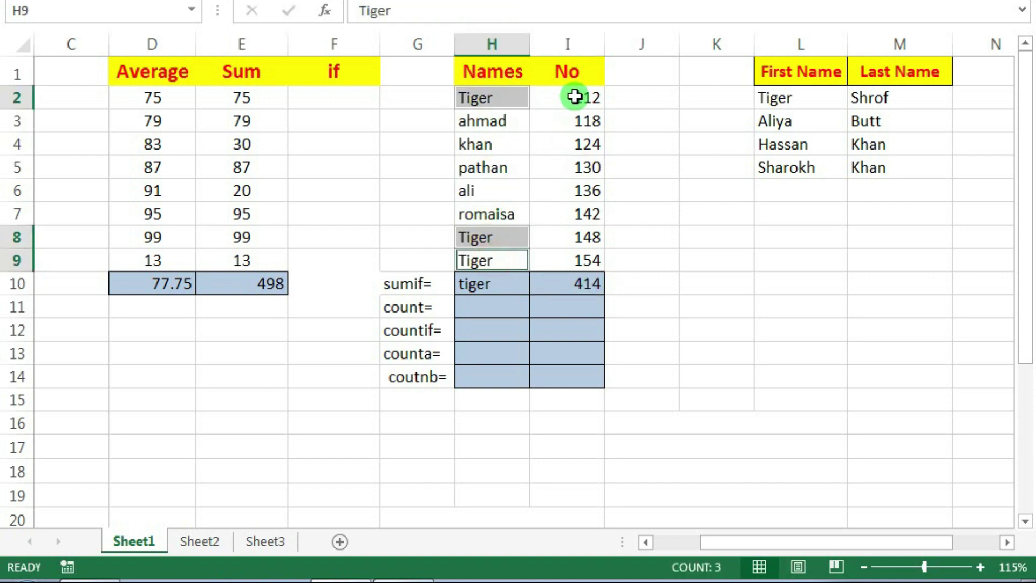
click(587, 289)
Change the H10 criterion to ahmad and compare with ahmad's row in the table
click(514, 283)
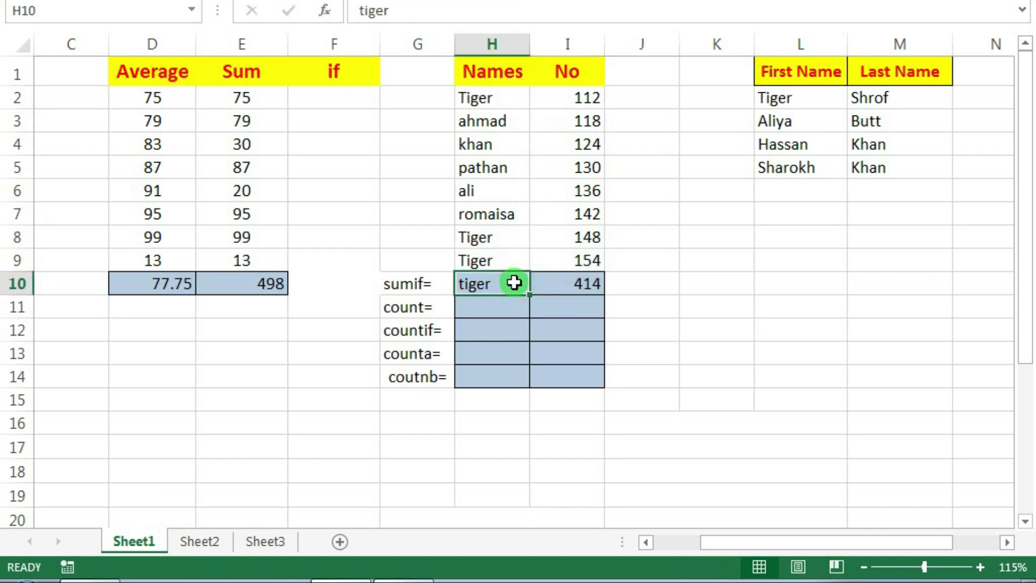
text(ahmad)
key(Return)
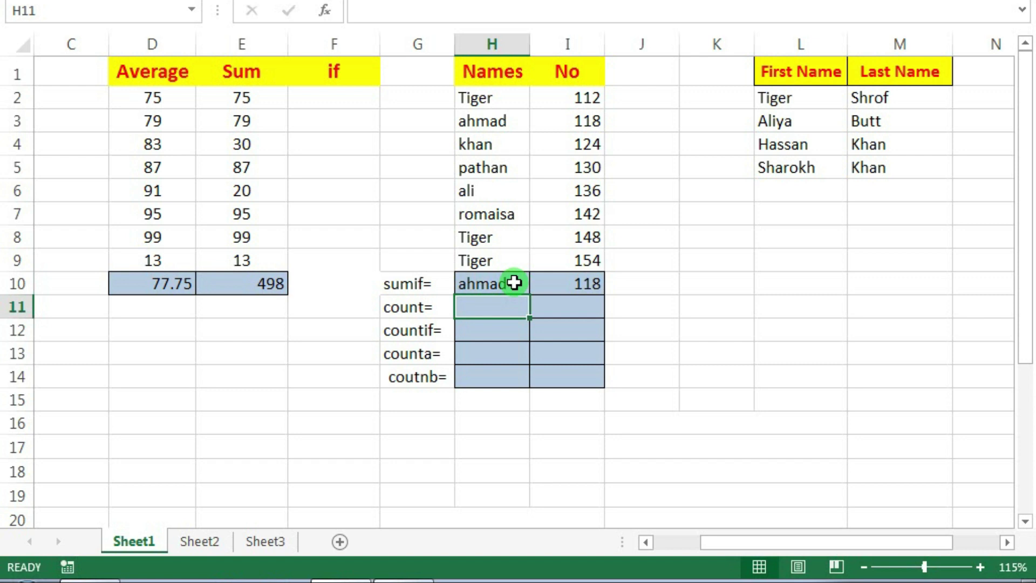
click(514, 283)
click(470, 118)
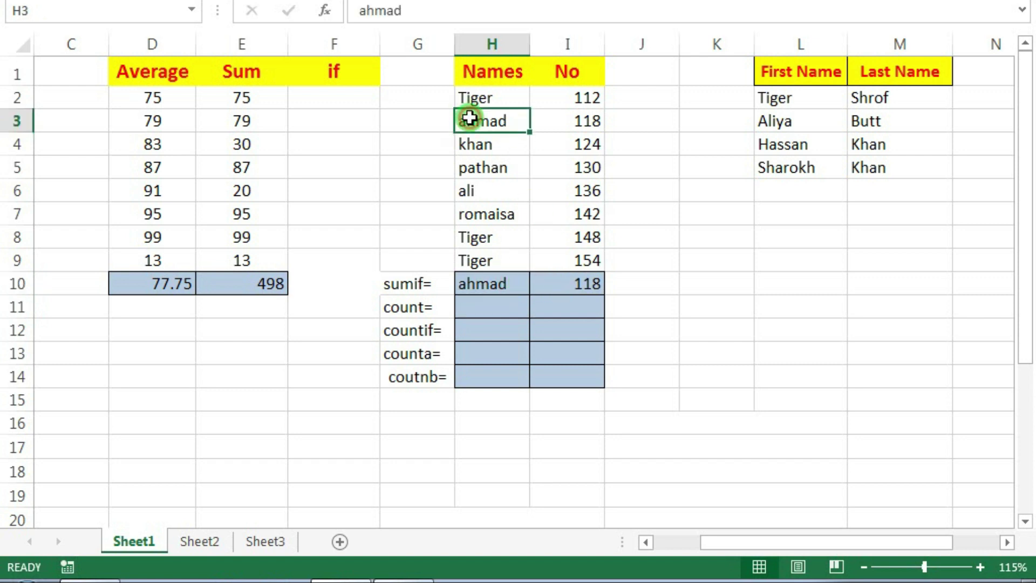
drag(469, 118, 573, 118)
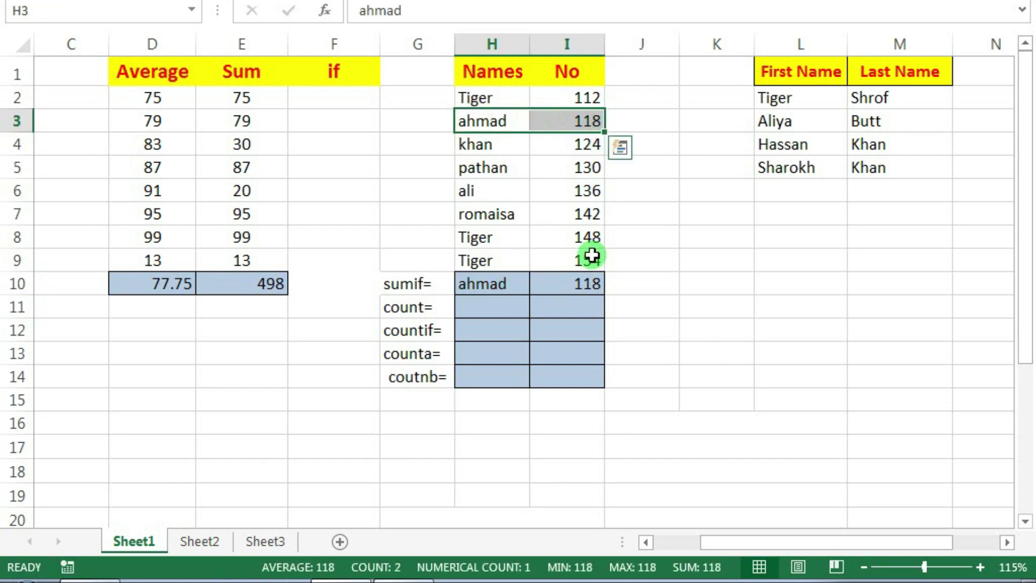
click(513, 290)
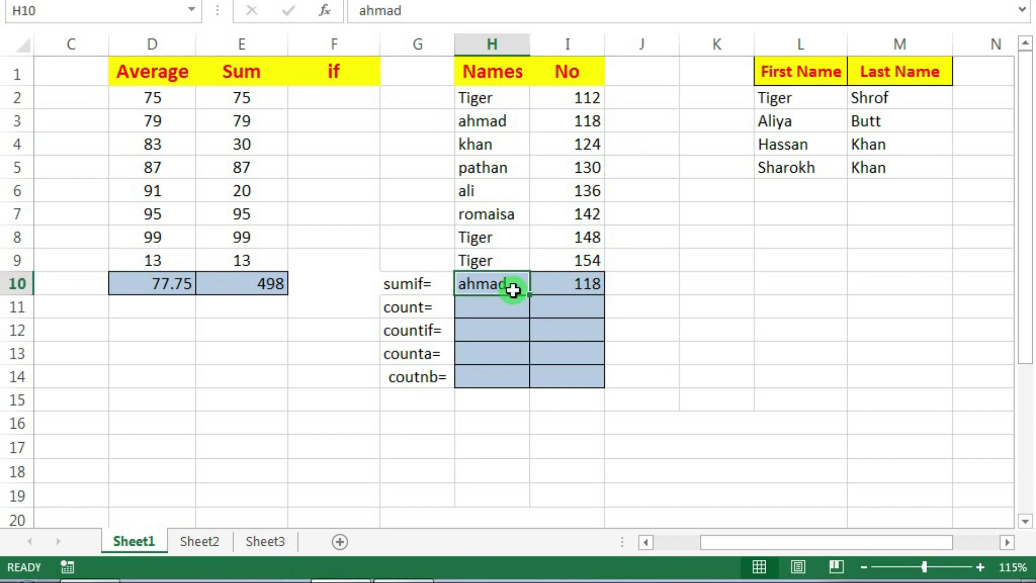
Change the H10 criterion to khan, so I10 shows 124 matching khan's row
text(khan)
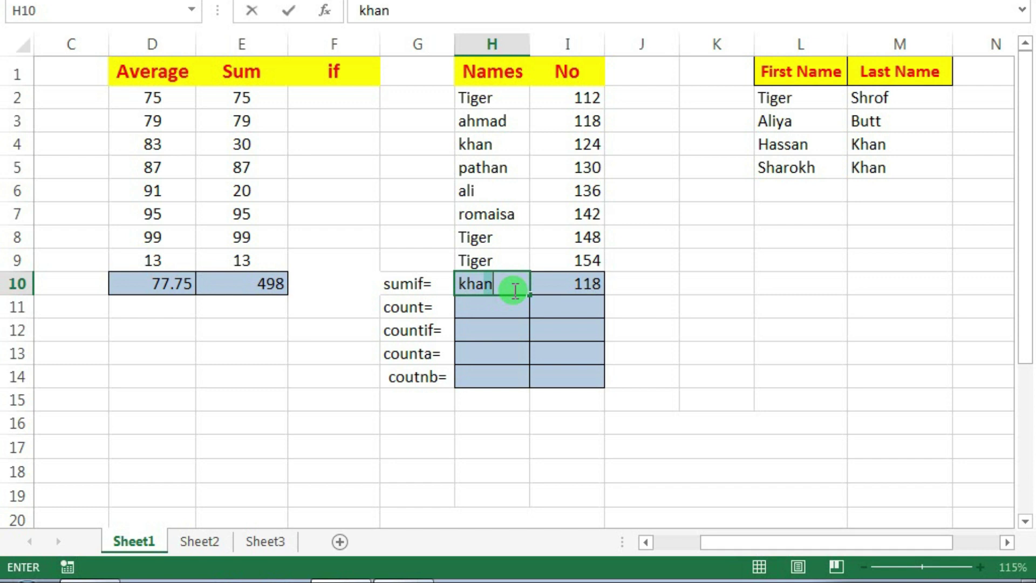
key(Return)
click(504, 282)
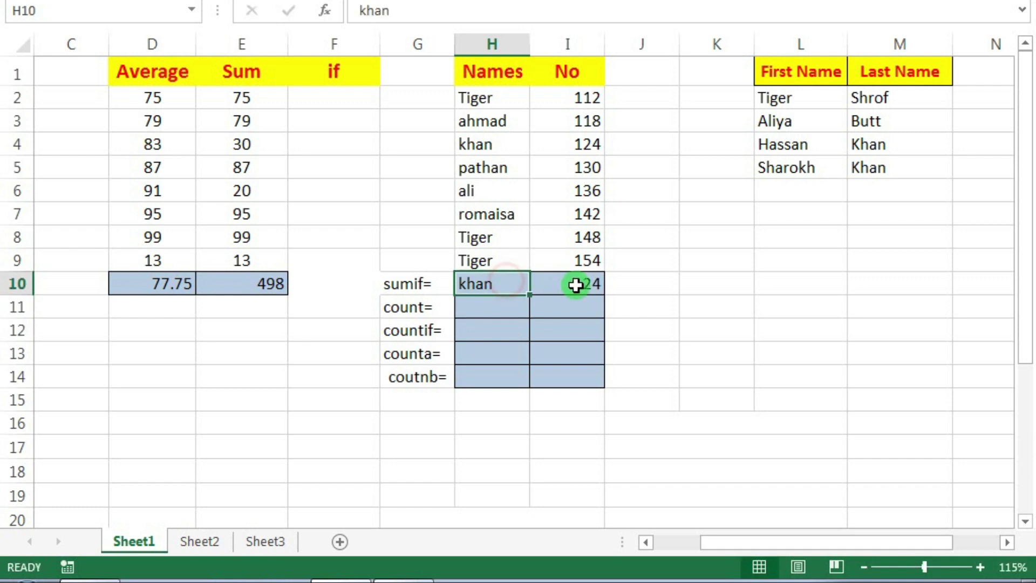
click(569, 285)
drag(480, 142, 581, 145)
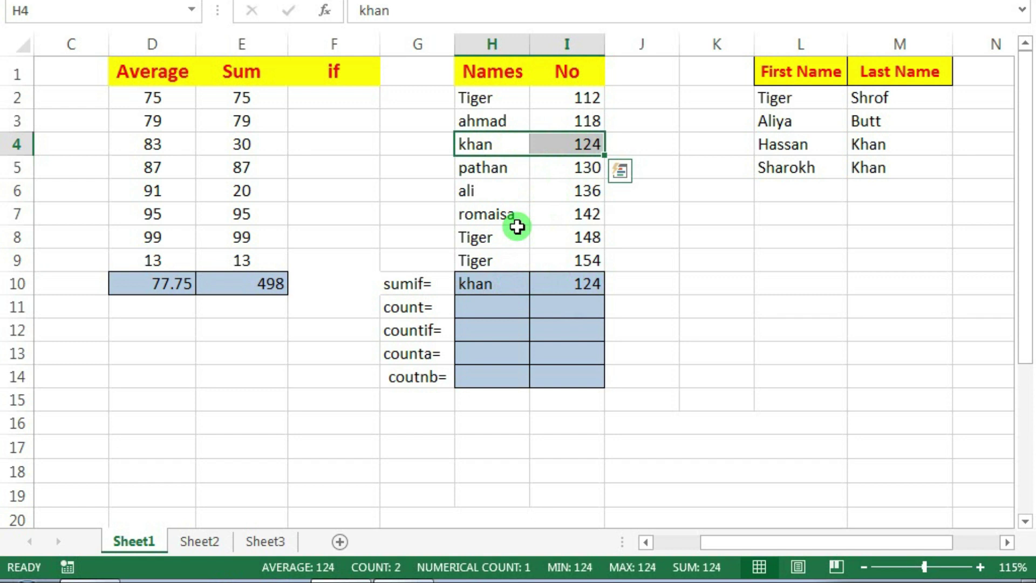
click(517, 278)
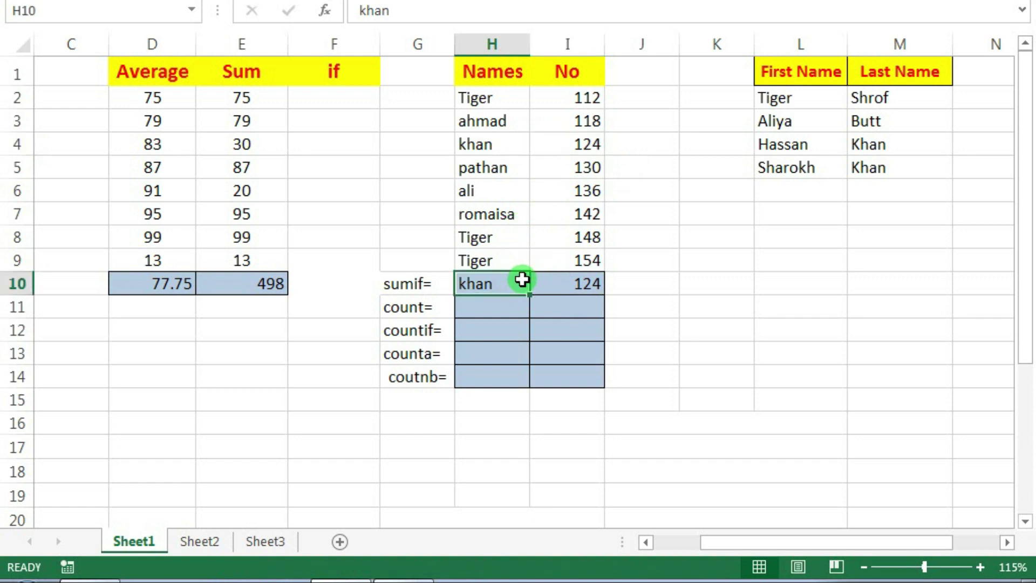
Set the H10 criterion back to Tiger so the SUMIF in I10 shows 414
text(tiger)
key(Return)
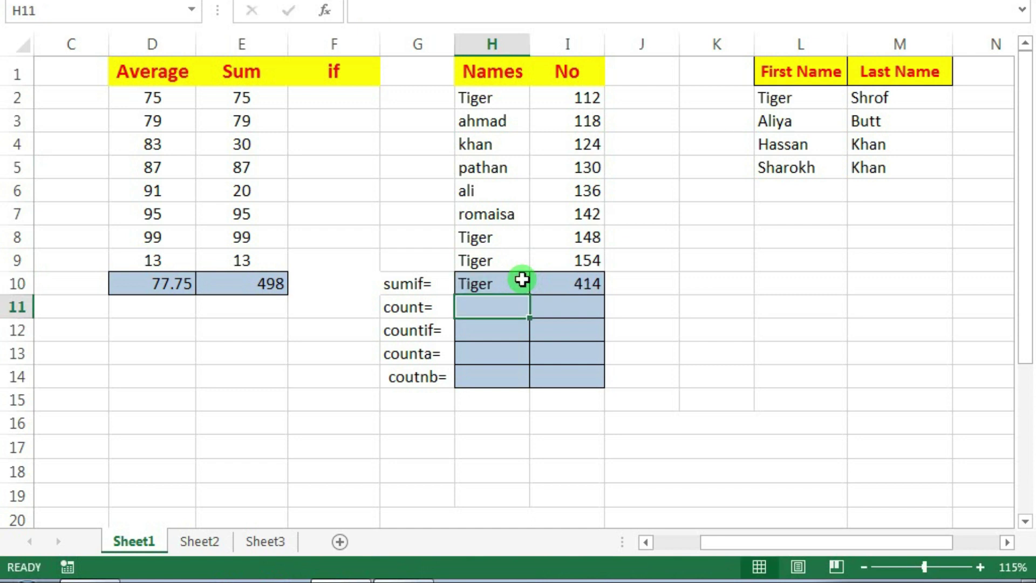
click(522, 279)
click(606, 287)
click(570, 289)
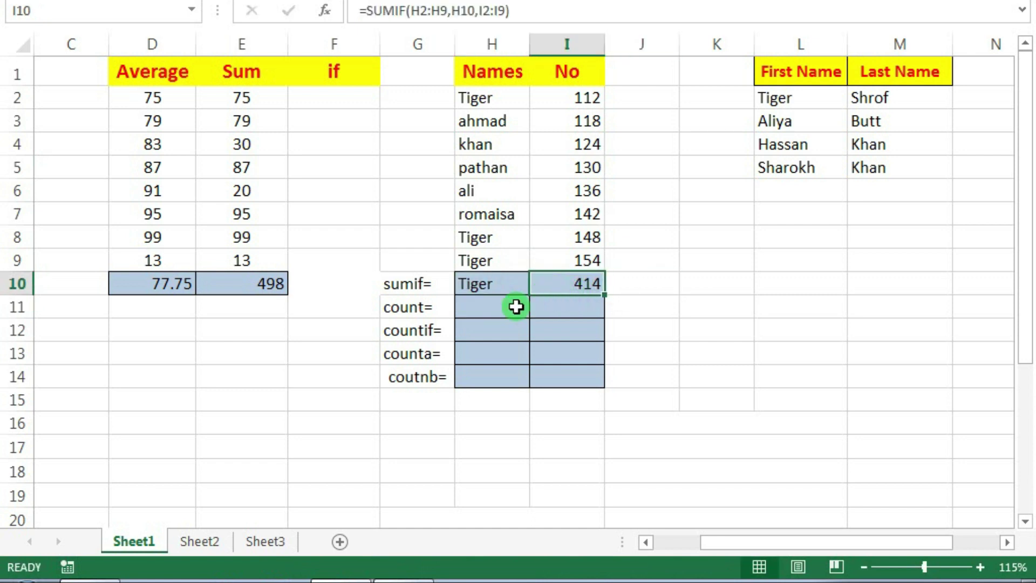
click(473, 308)
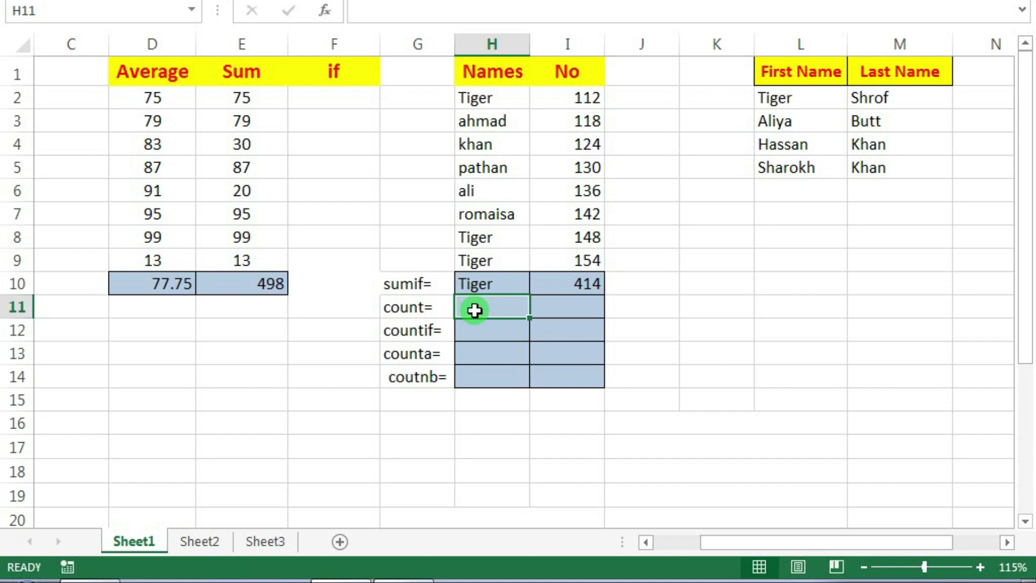
Enter =COUNT(I2:I9) in I11, returning 8 for the No values
click(567, 311)
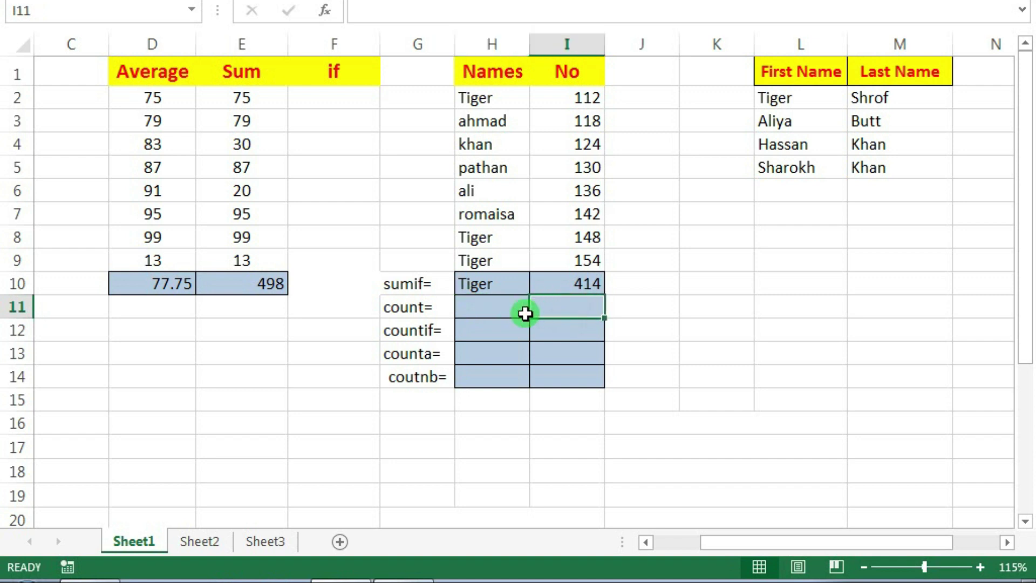
text(=co)
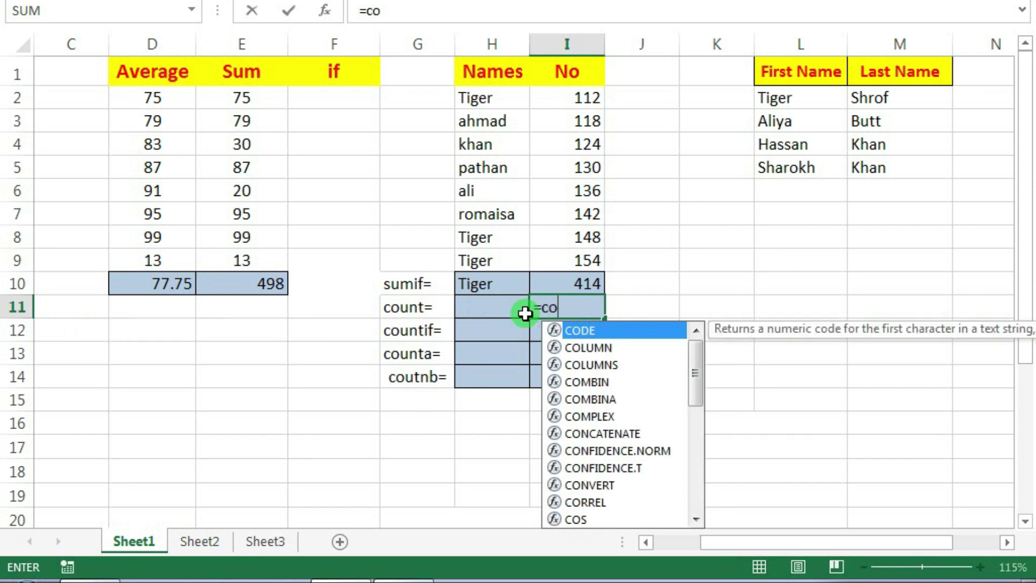
text(u)
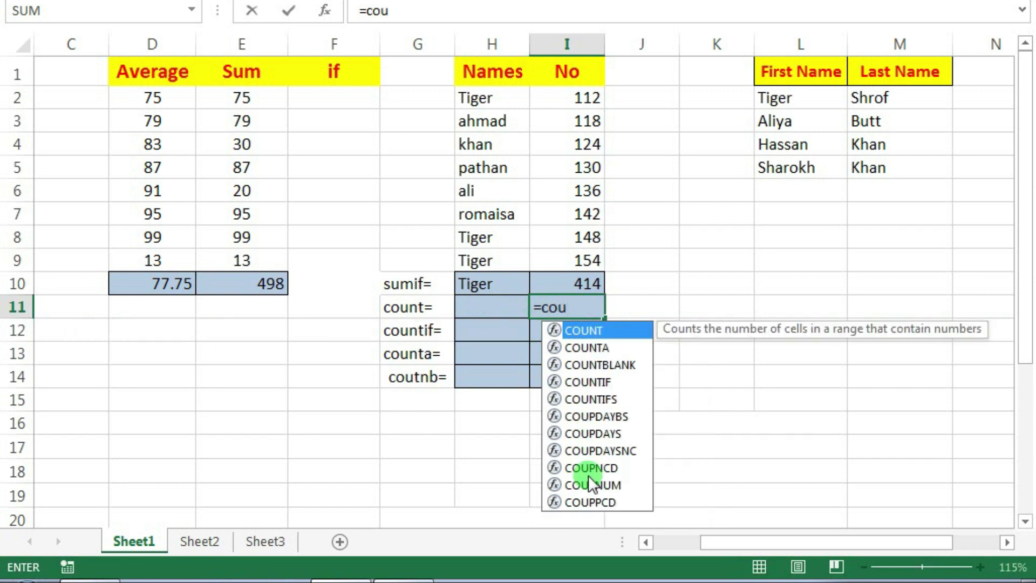
double_click(602, 331)
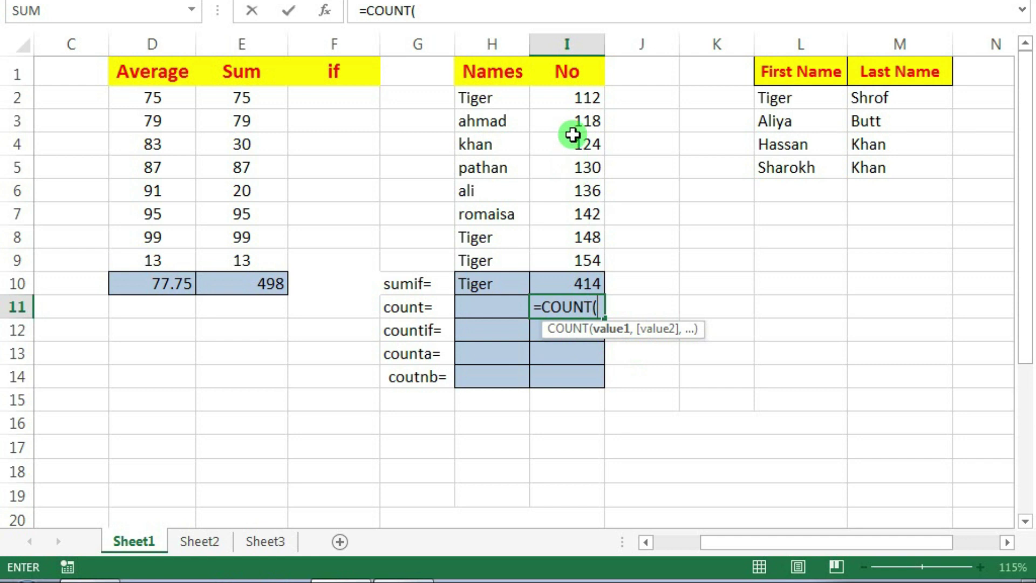
drag(574, 97, 574, 251)
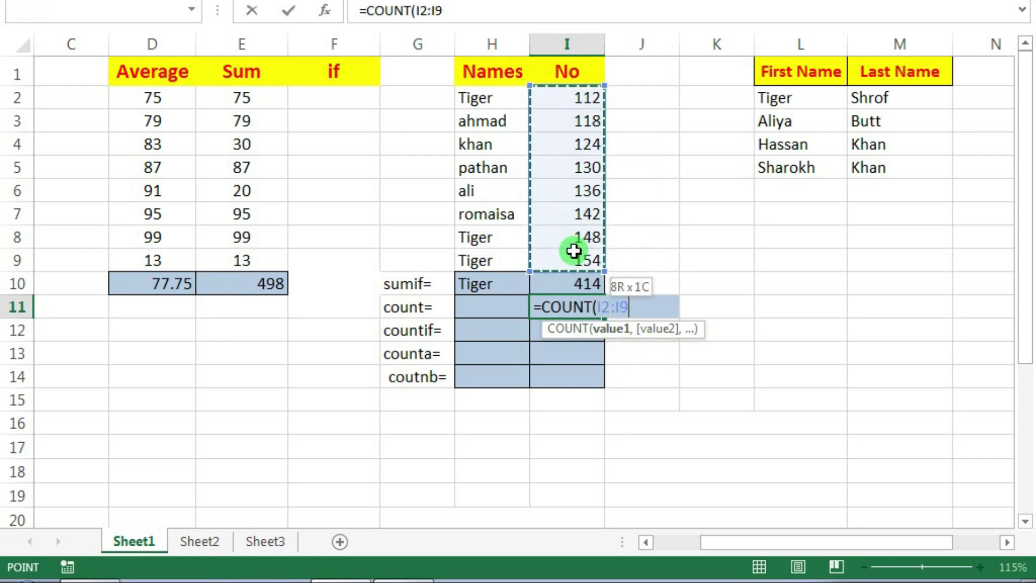
key(Return)
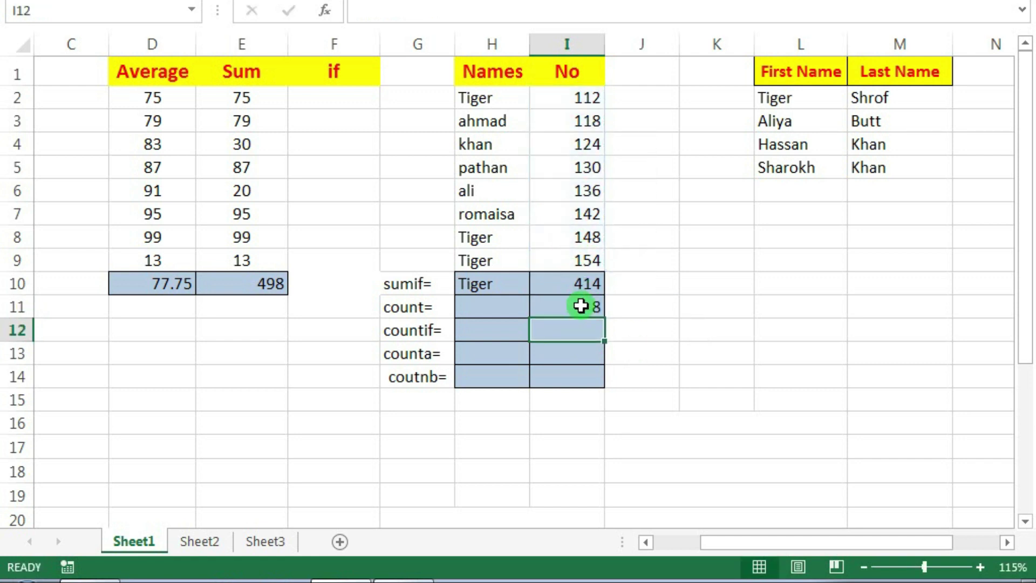
click(581, 305)
drag(572, 97, 577, 250)
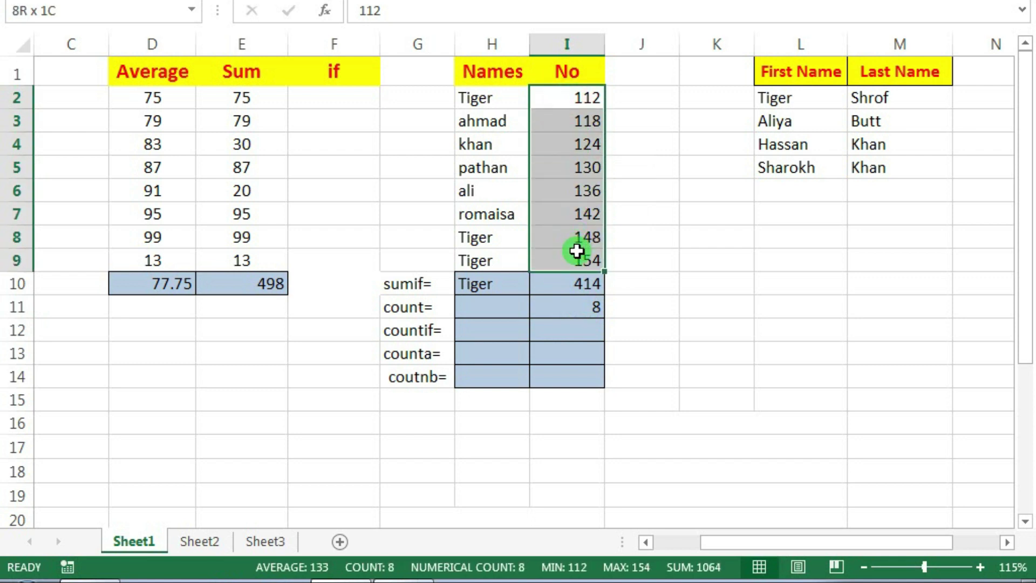
Point out the individual No values in I2:I9, then return to the count in I11
key(ctrl+shift+d)
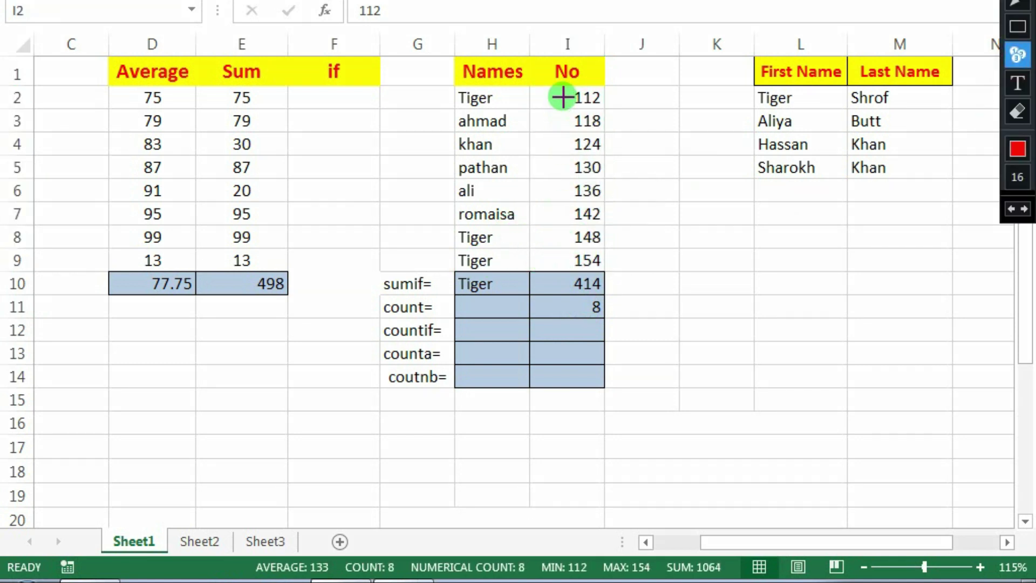
drag(563, 97, 563, 109)
click(563, 118)
click(565, 140)
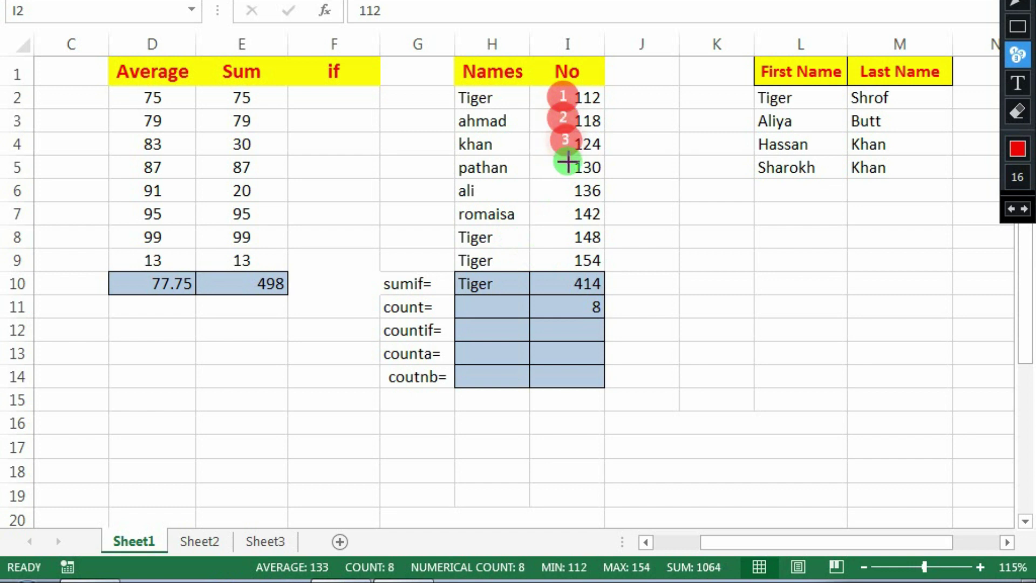
click(589, 188)
click(563, 210)
click(565, 234)
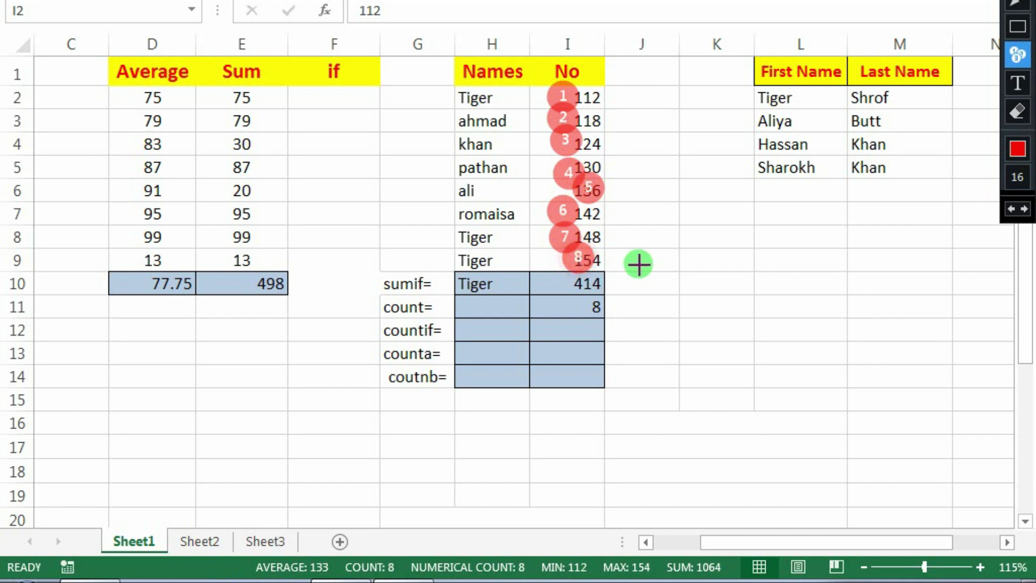
key(Escape)
click(594, 308)
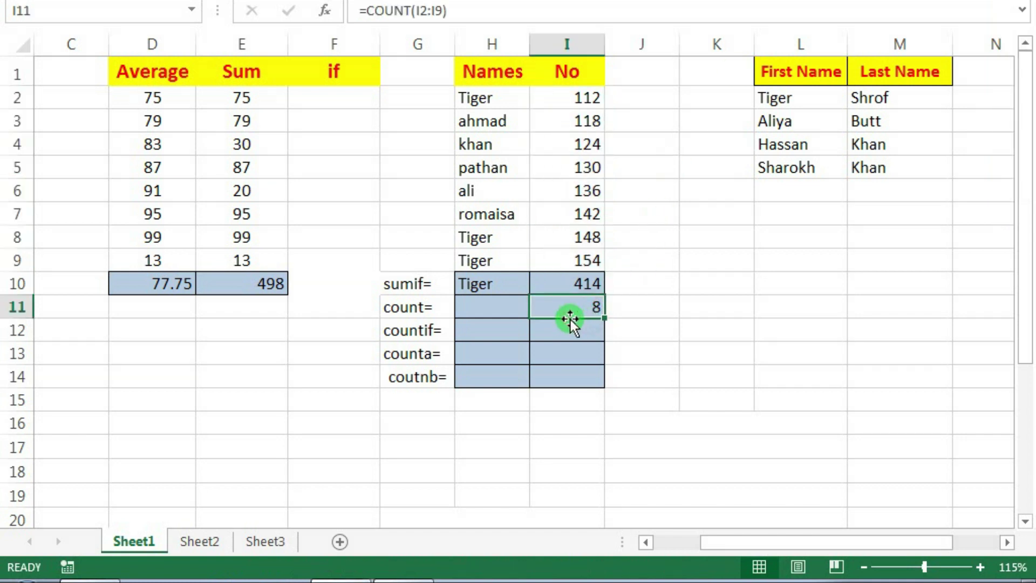
Point out the countif row and the names ahmad, khan, pathan and Tiger in H2:H9
click(510, 312)
click(555, 306)
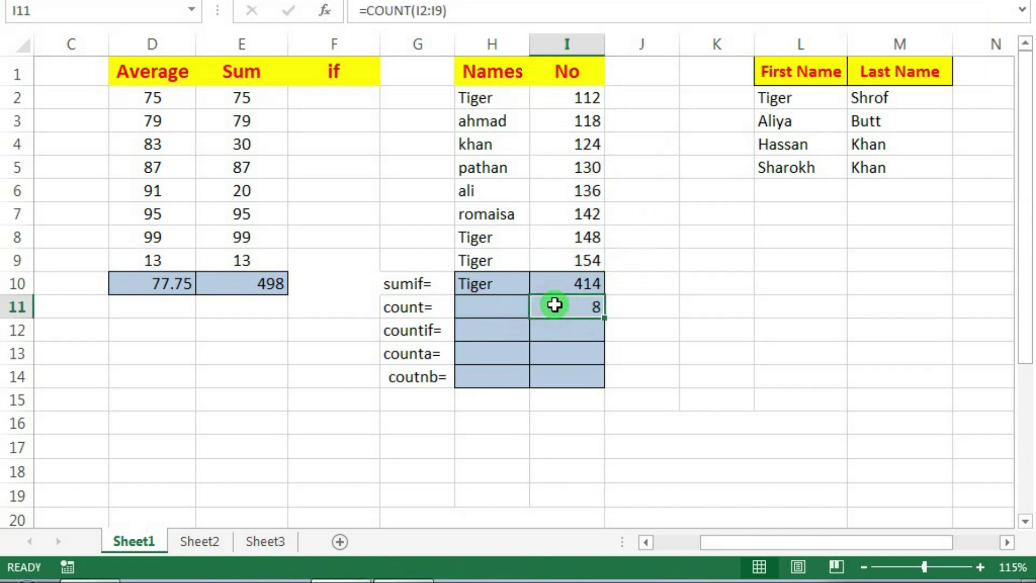
drag(556, 329, 479, 327)
click(435, 330)
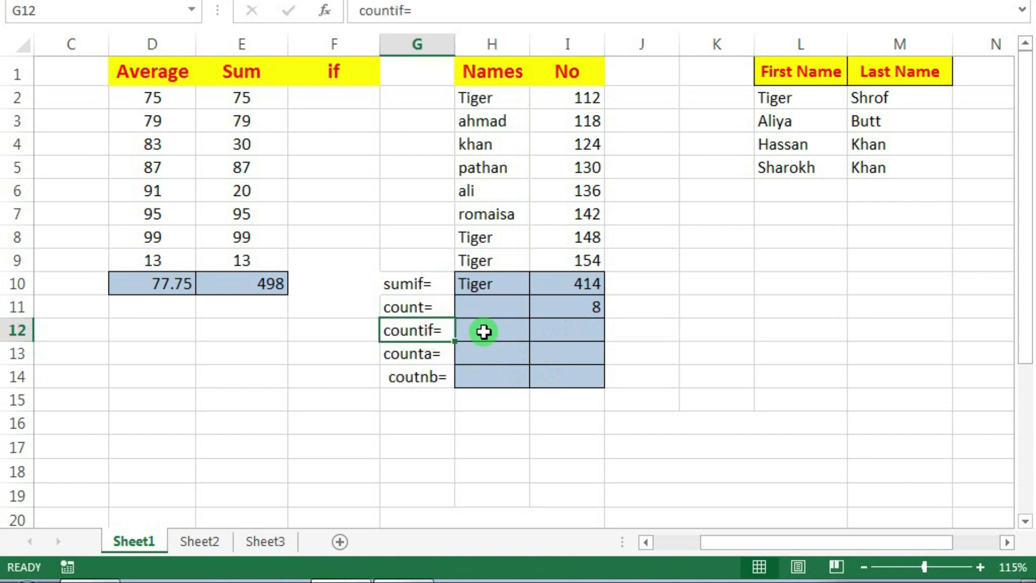
click(550, 336)
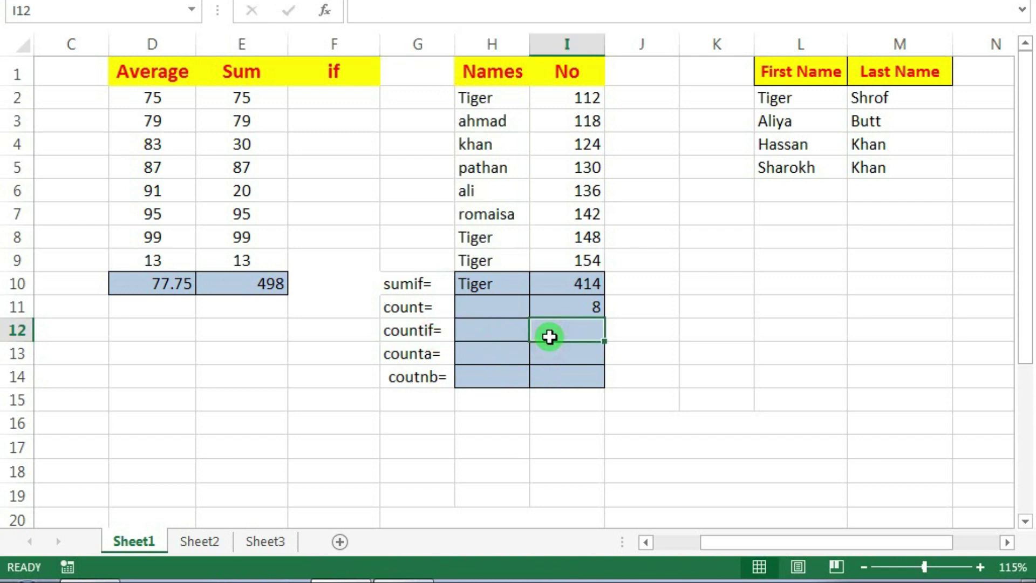
drag(481, 98, 491, 249)
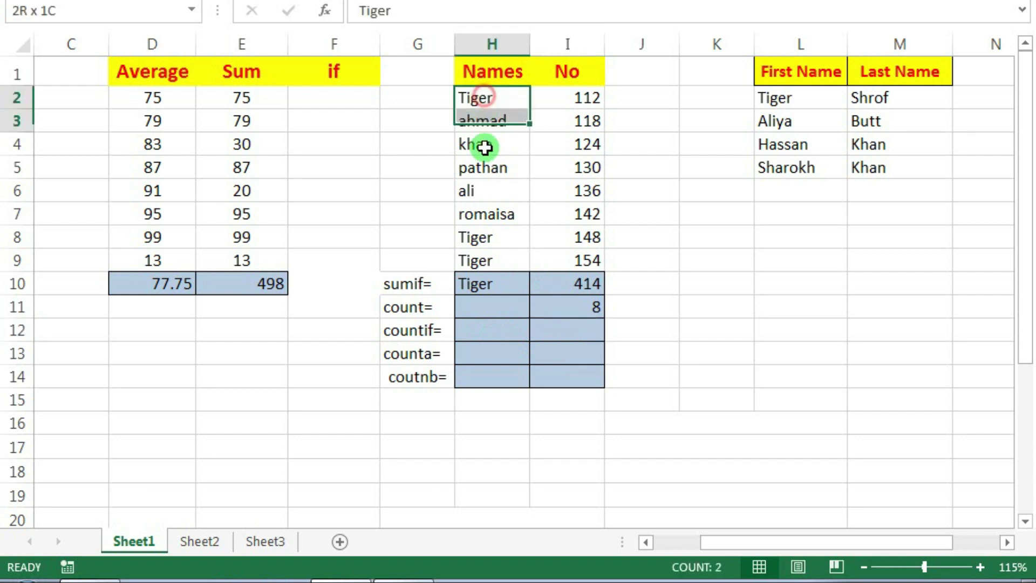
click(487, 116)
click(489, 142)
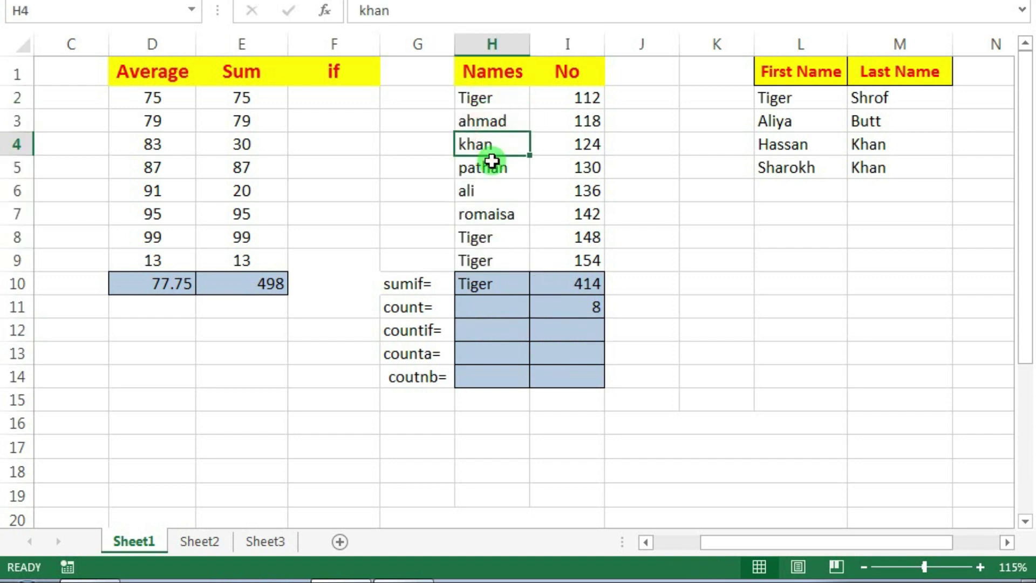
click(493, 121)
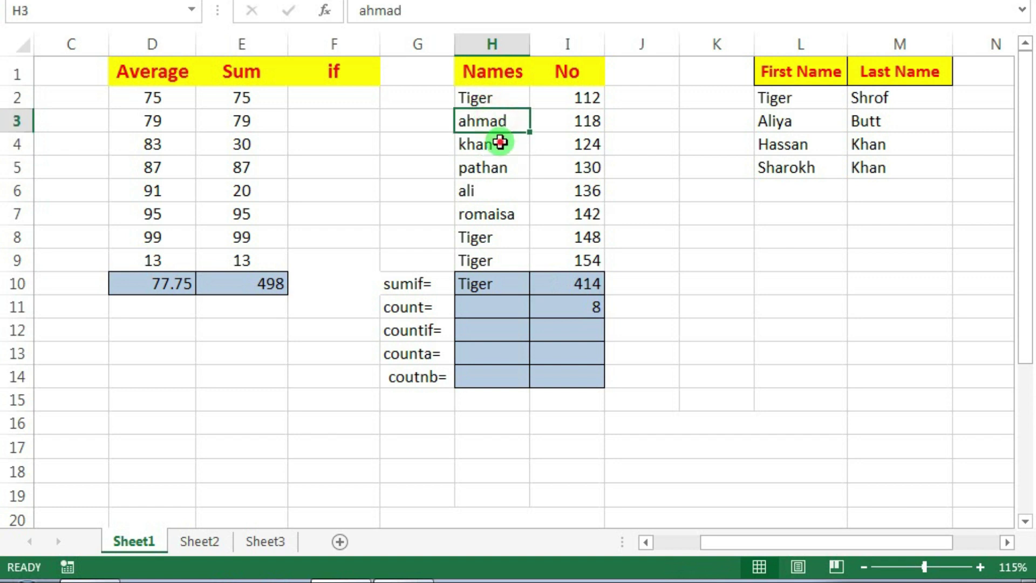
ctrl+click(500, 143)
ctrl+click(503, 167)
click(499, 99)
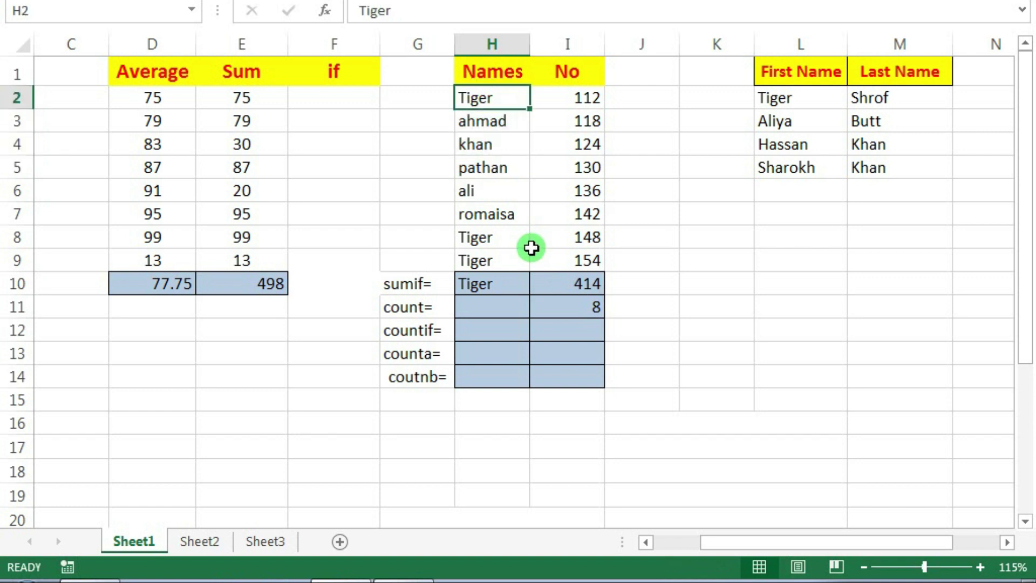
Enter =COUNTIF(H2:H9,H12) in I12 to count the name typed in H12
click(551, 328)
text(=)
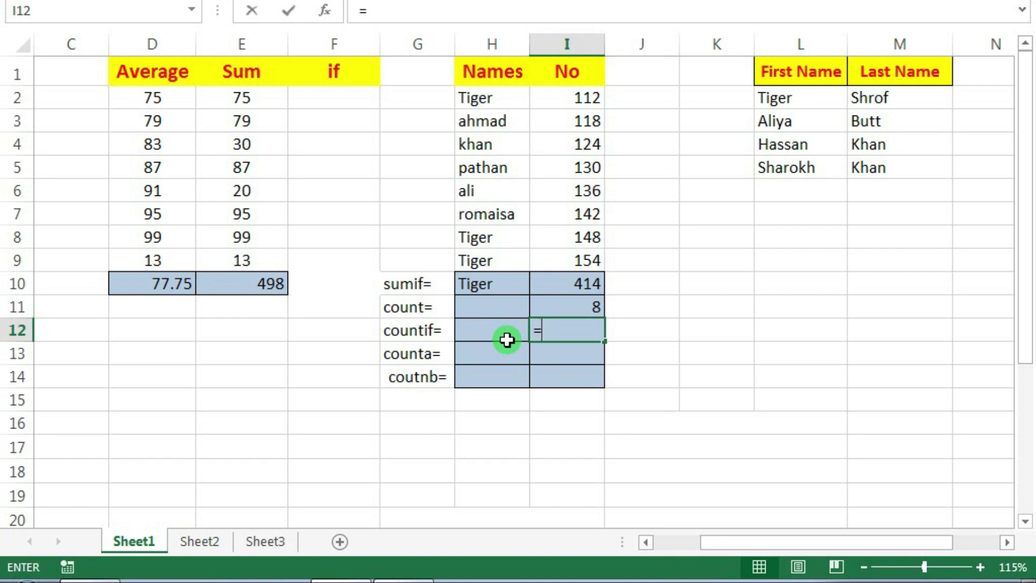
text(coun)
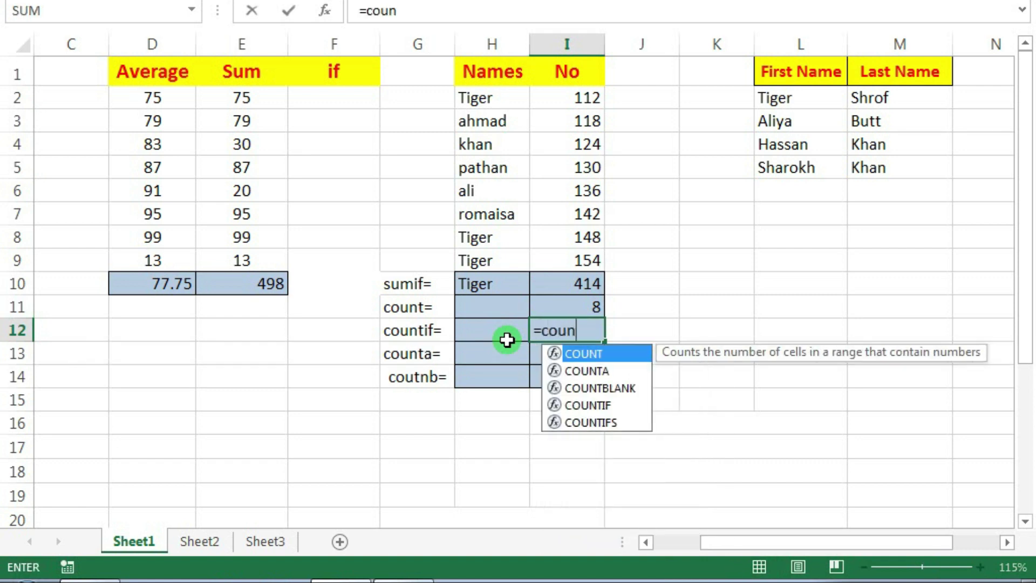
text(ti)
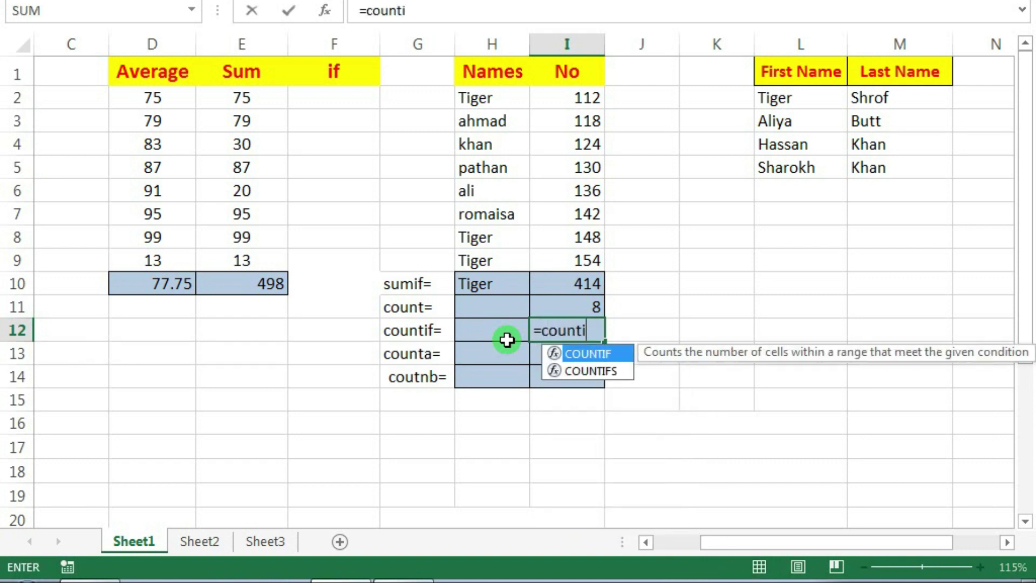
double_click(578, 355)
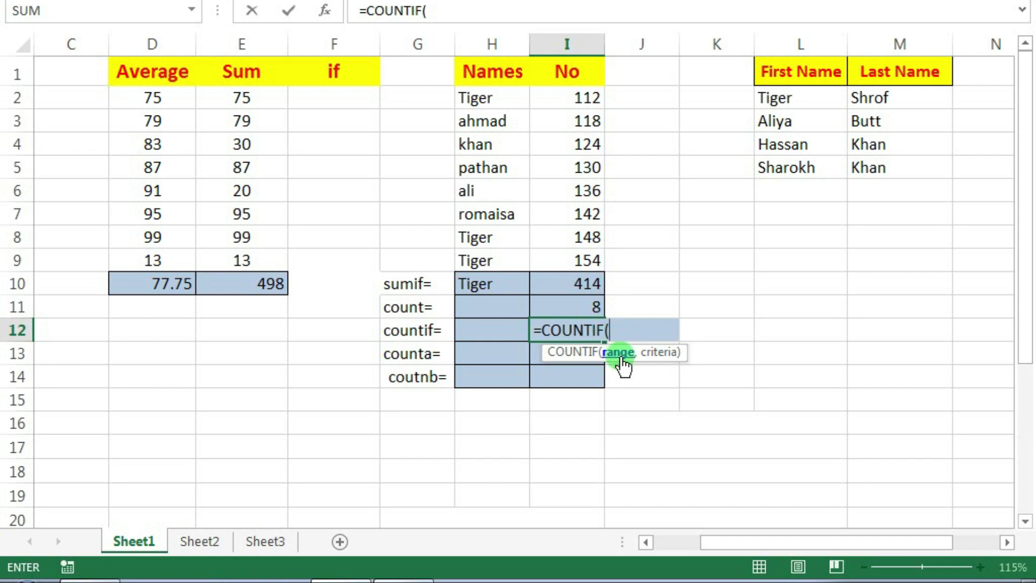
drag(488, 99, 489, 255)
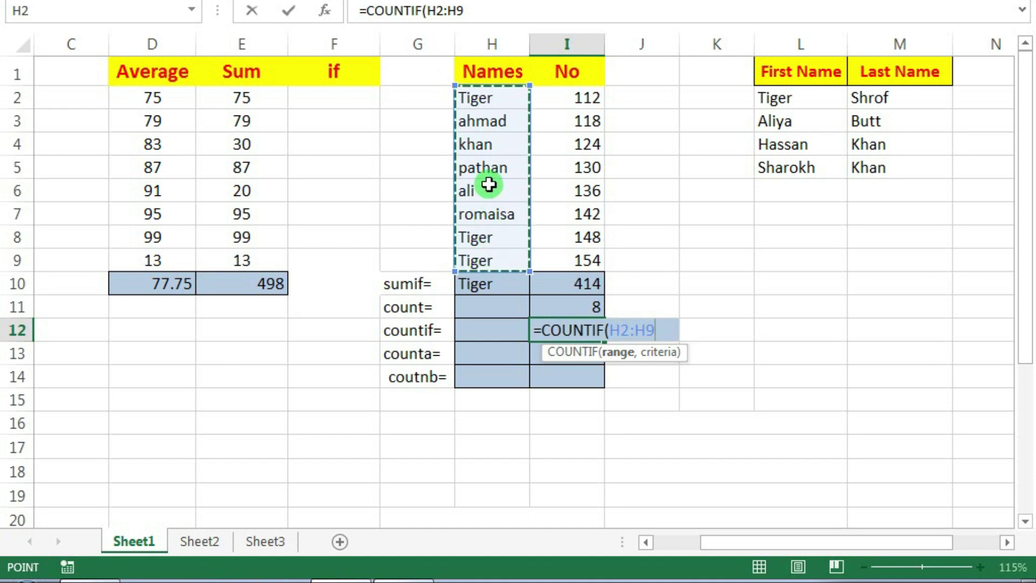
text(,)
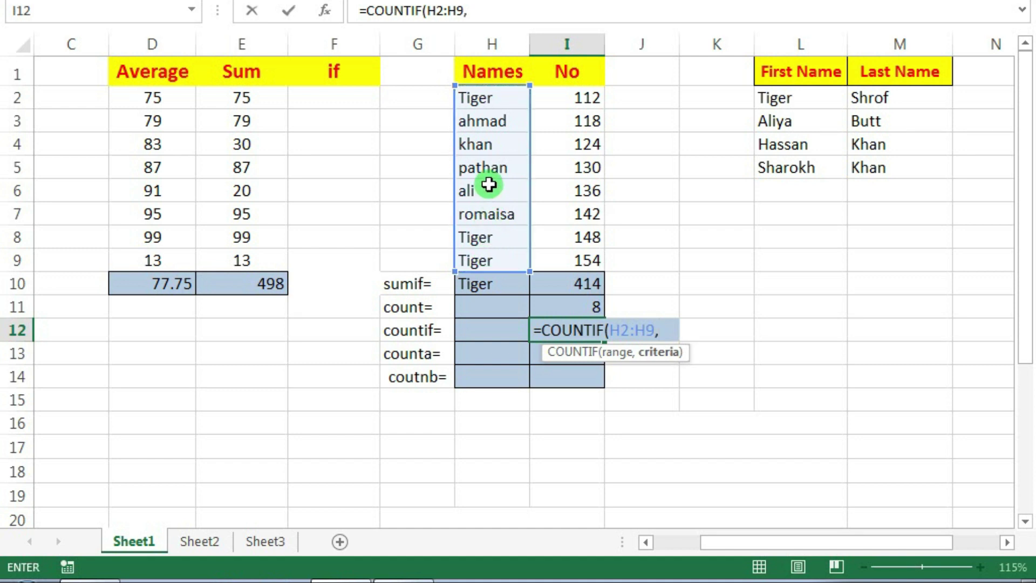
click(502, 328)
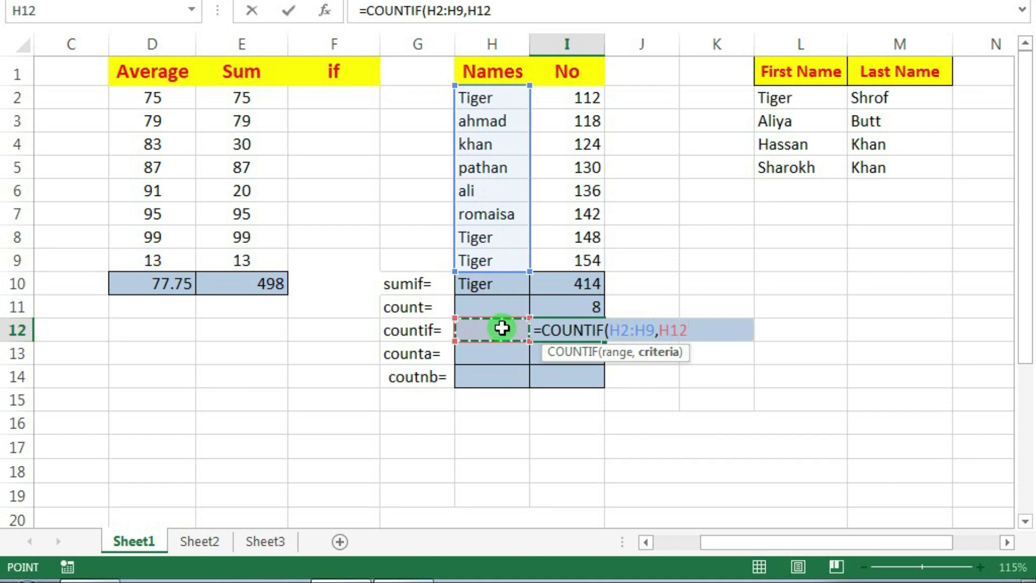
key(Return)
click(502, 327)
click(548, 329)
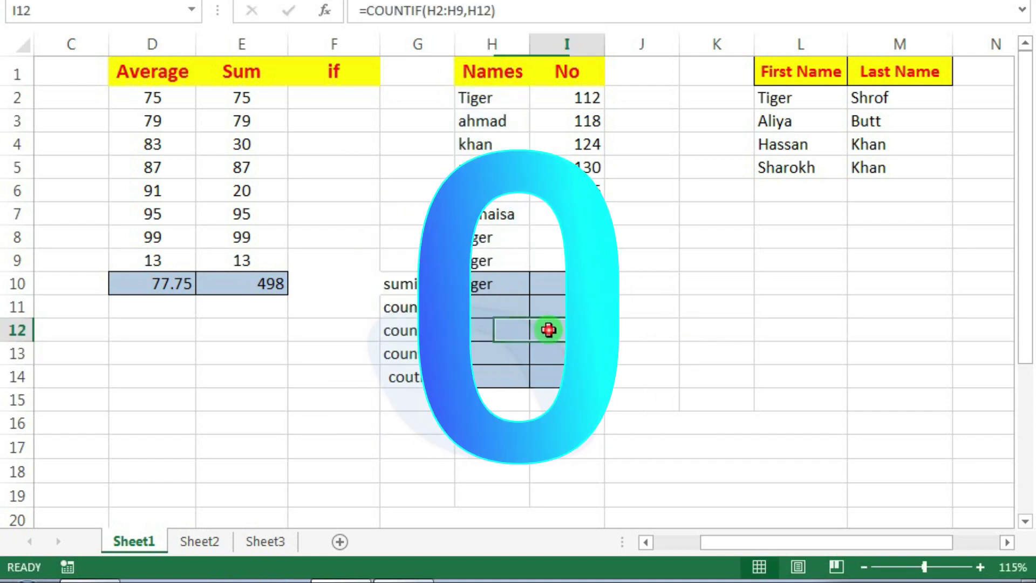
Test the COUNTIF by entering romaisa in H12 and checking I12
click(520, 330)
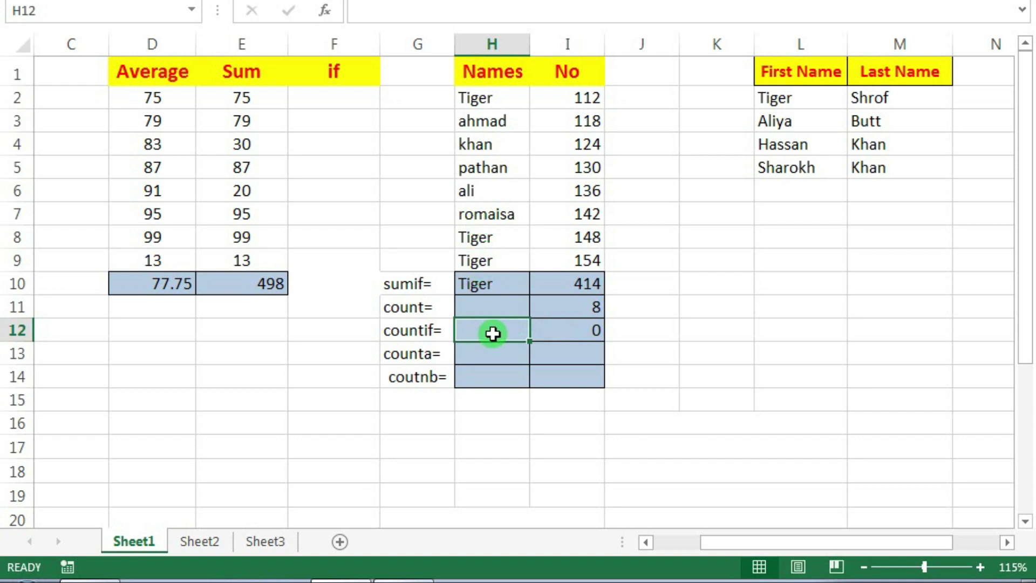
text(romaisa)
key(Return)
double_click(493, 331)
key(Return)
click(492, 331)
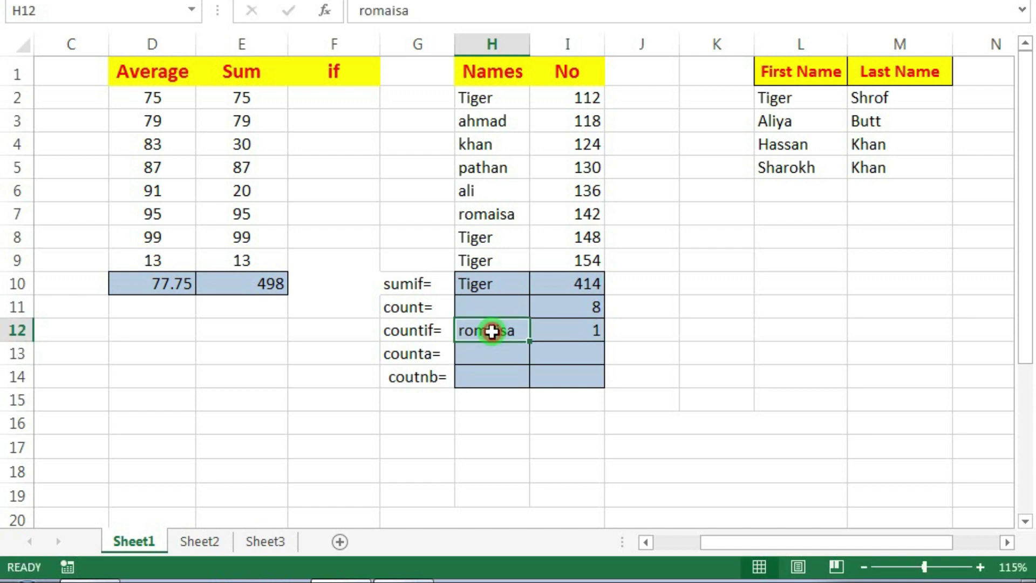
click(567, 332)
Change H12 to Tiger so the COUNTIF in I12 counts all three Tiger entries
click(486, 211)
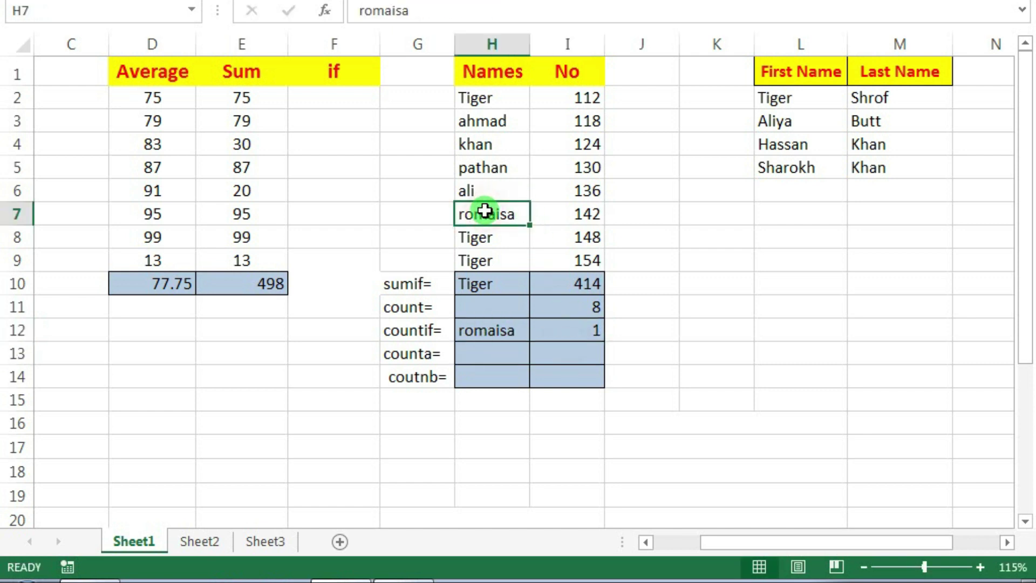
click(486, 239)
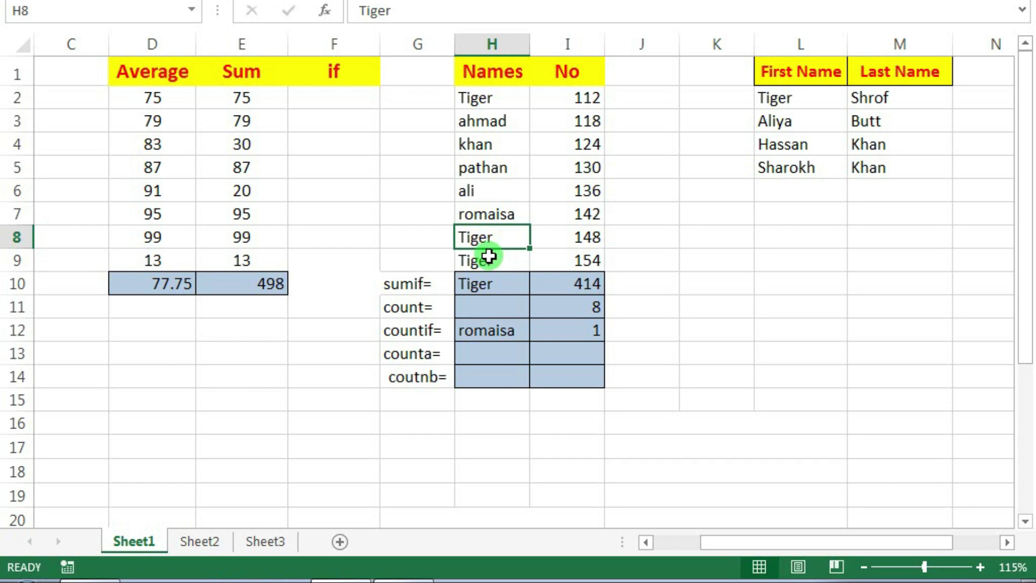
ctrl+click(489, 257)
ctrl+click(487, 102)
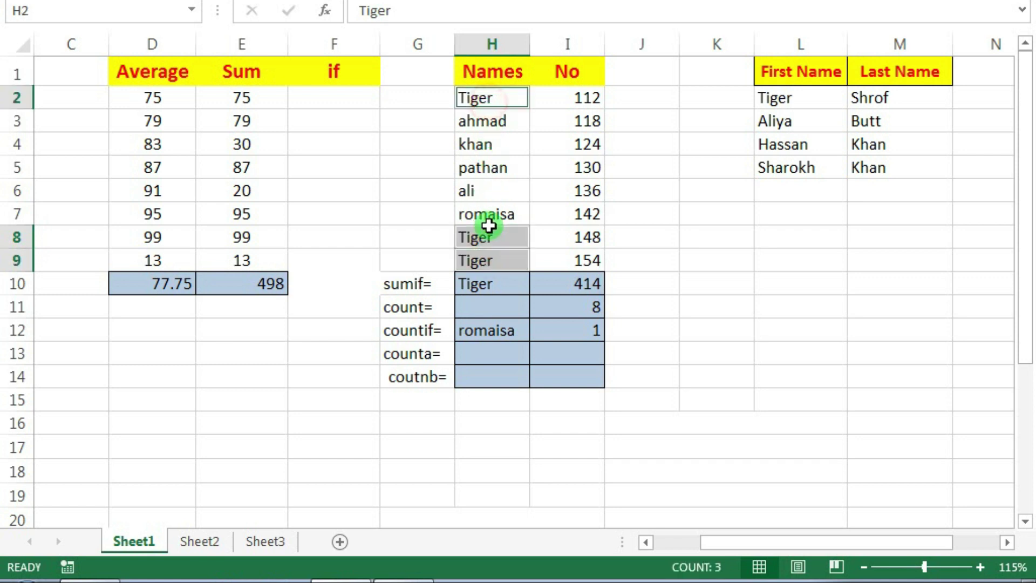
double_click(516, 330)
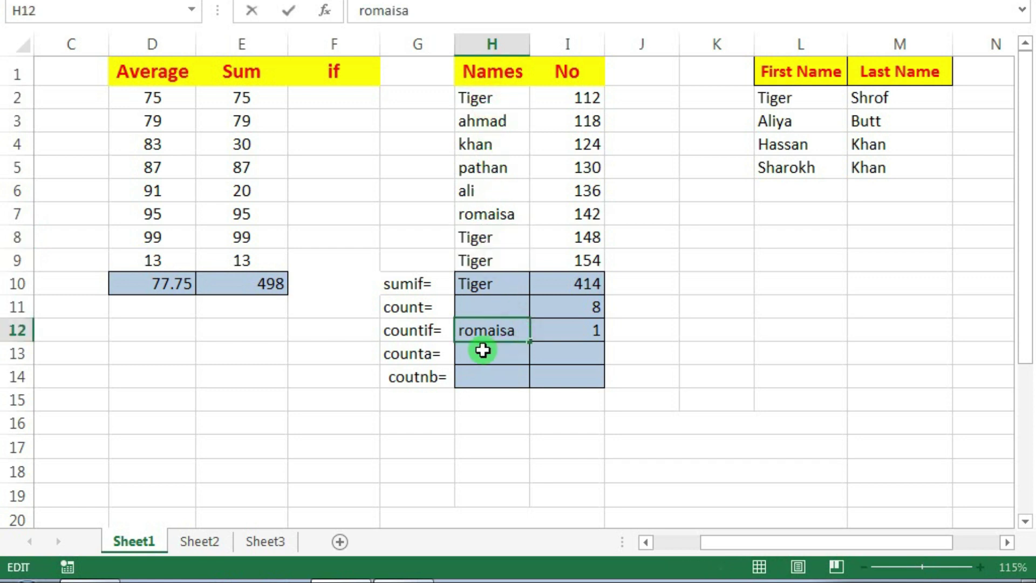
key(BackSpace)
key(BackSpace)
key(BackSpace)
text(tiger)
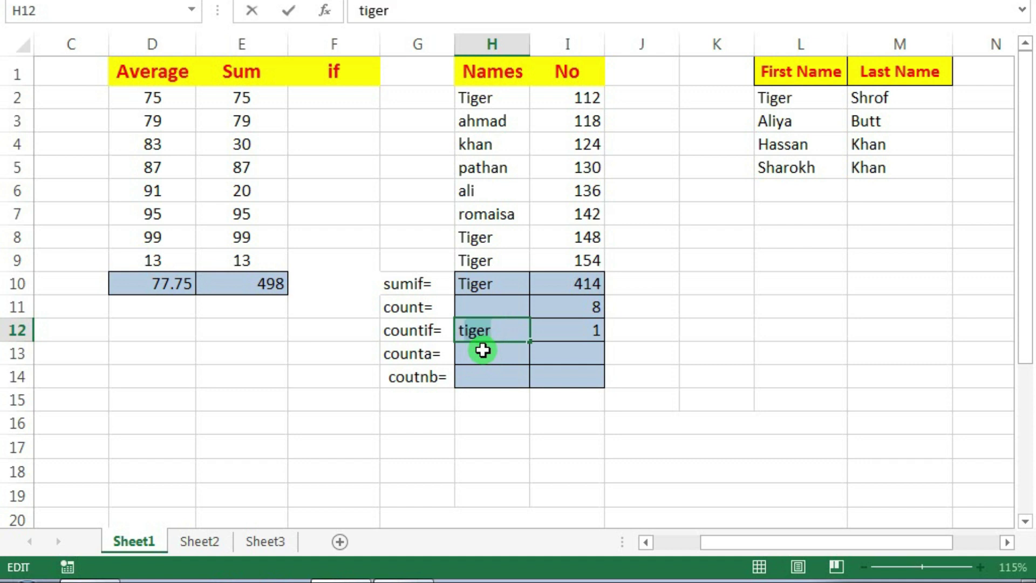
key(Return)
Change H12 to khan, dropping the COUNTIF result in I12 to 1
drag(558, 331, 520, 330)
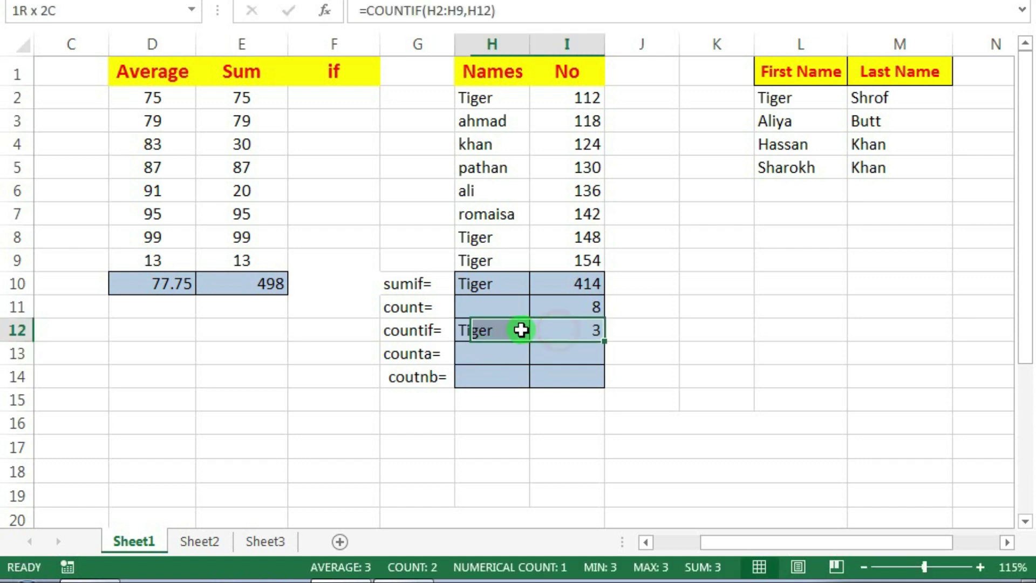
click(517, 330)
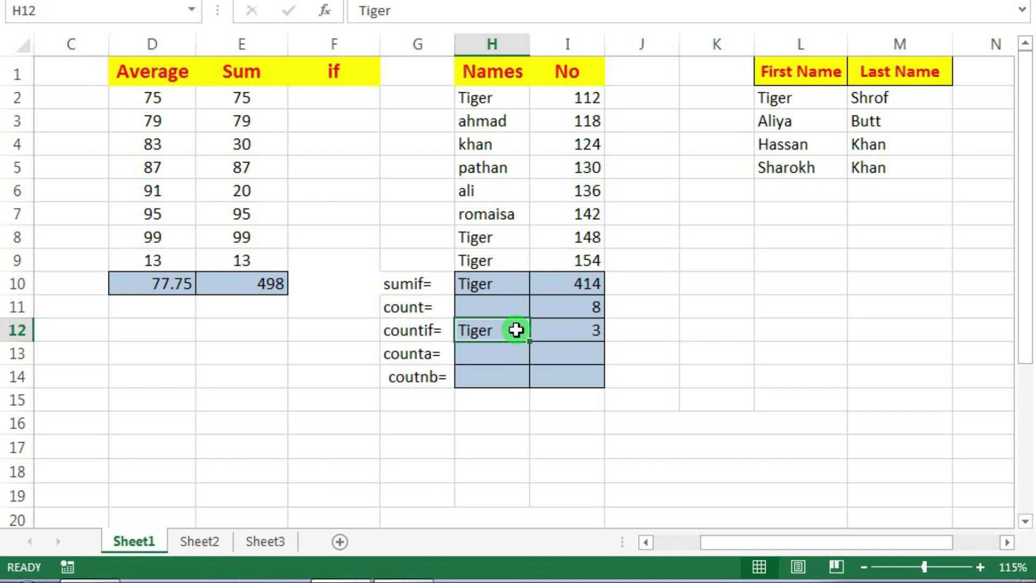
click(475, 376)
click(494, 325)
text(khan)
key(Return)
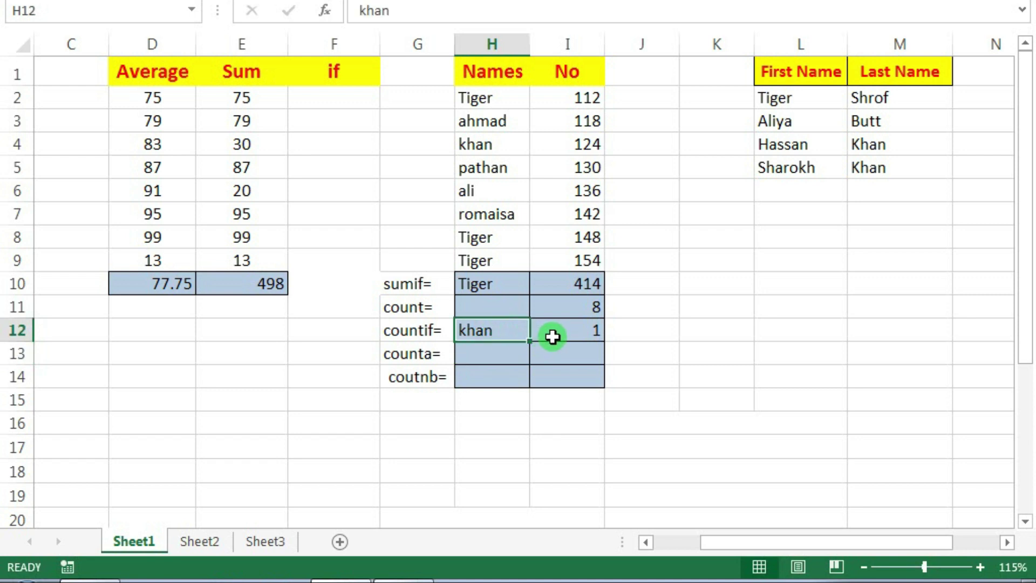
drag(559, 336, 512, 336)
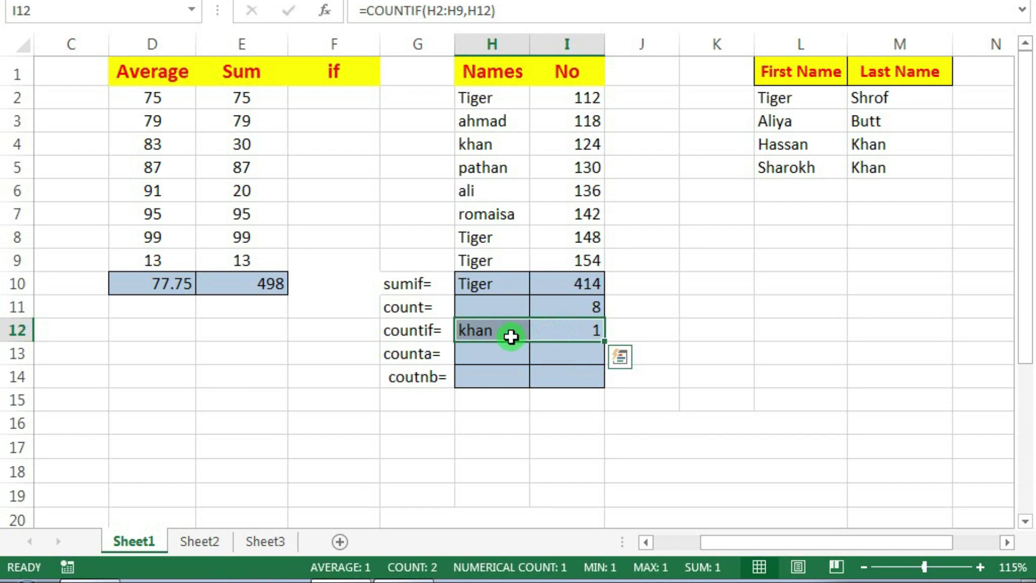
Check H12 and the count= and counta= labels, settling on cell I13
click(514, 353)
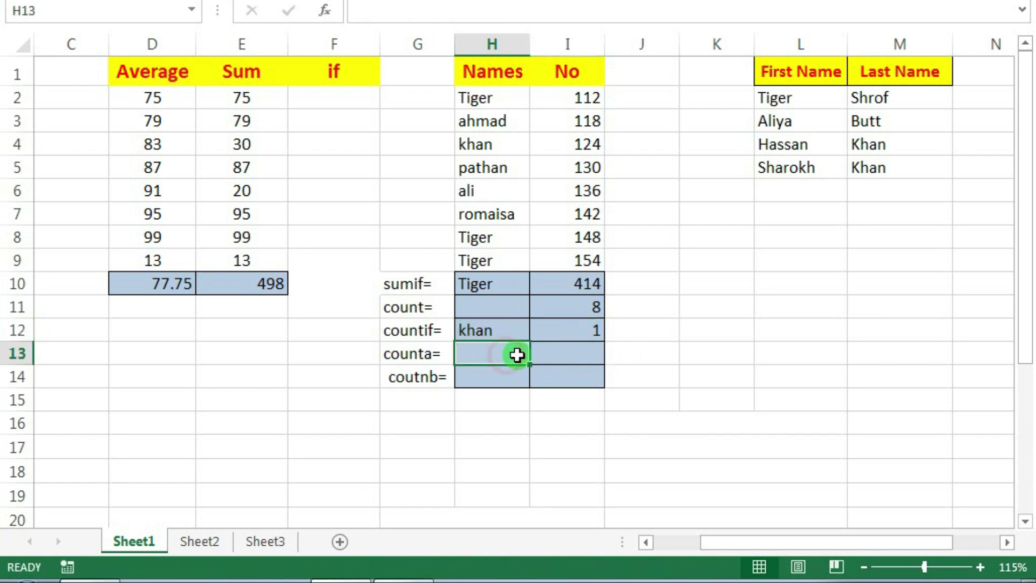
click(541, 355)
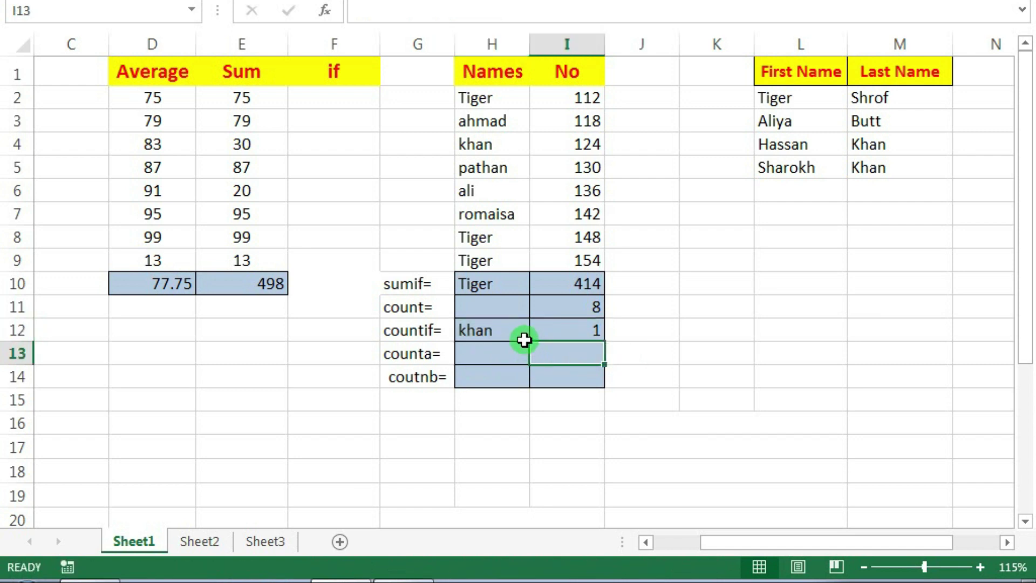
click(525, 339)
click(553, 353)
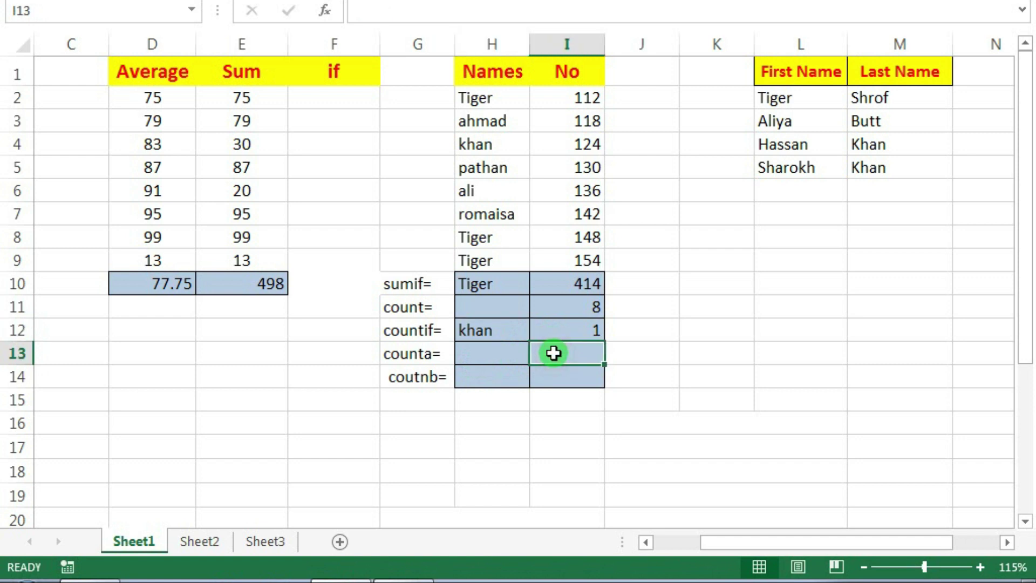
click(407, 307)
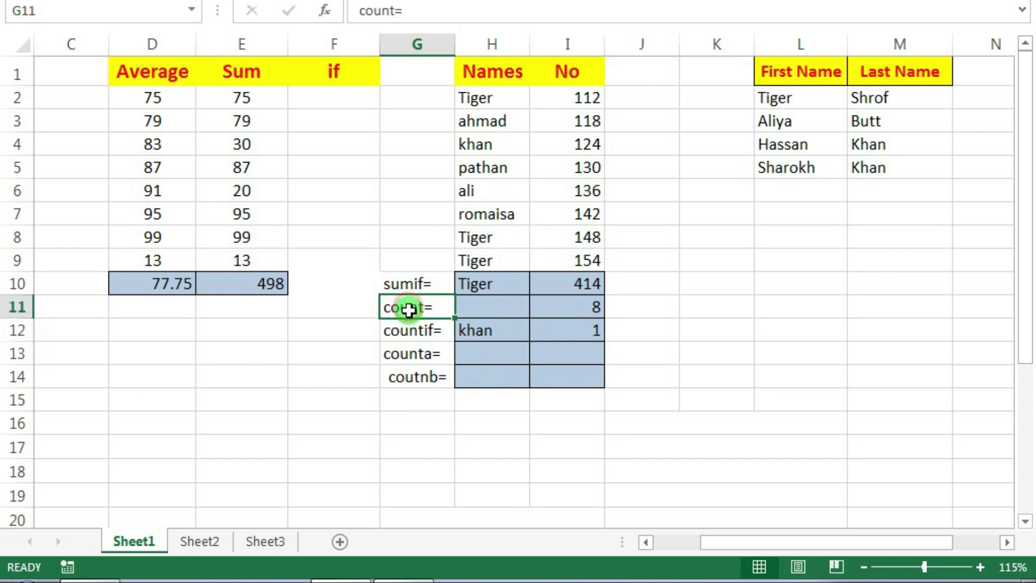
ctrl+click(425, 355)
click(572, 353)
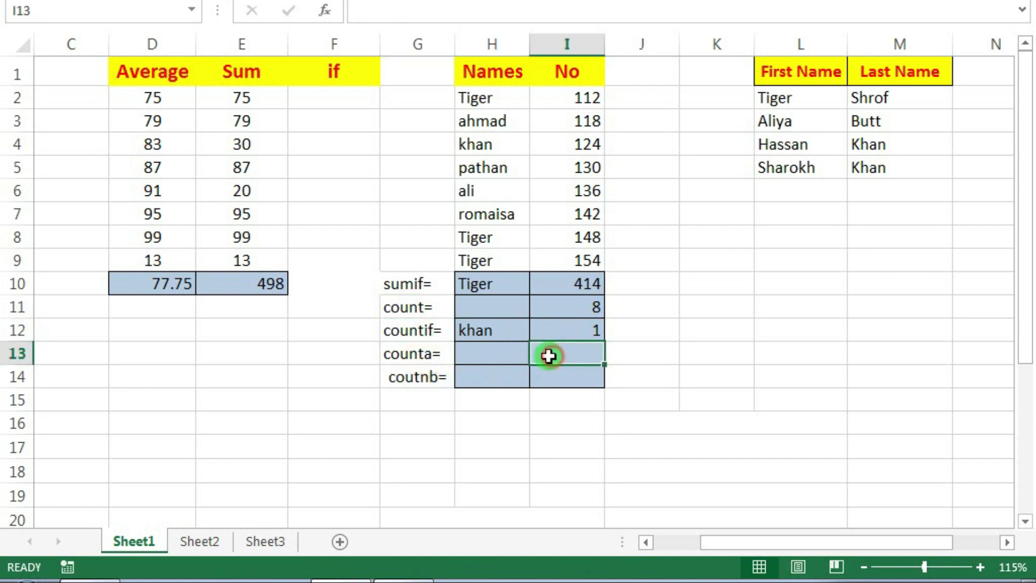
Enter =COUNTA(I2:I9) in I13, returning 8, and compare it with the COUNT result in I11
text(=cou)
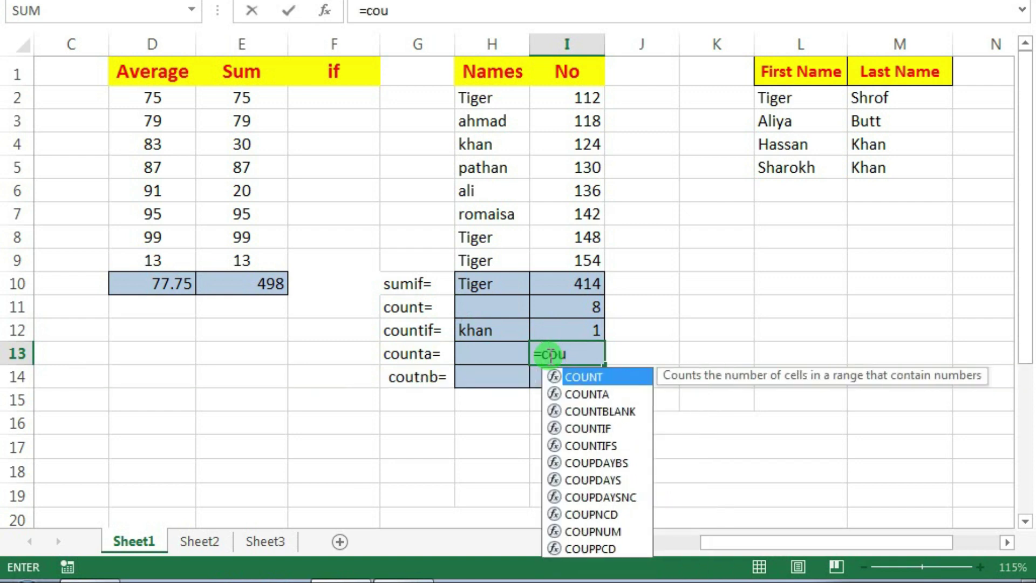
text(n)
click(588, 393)
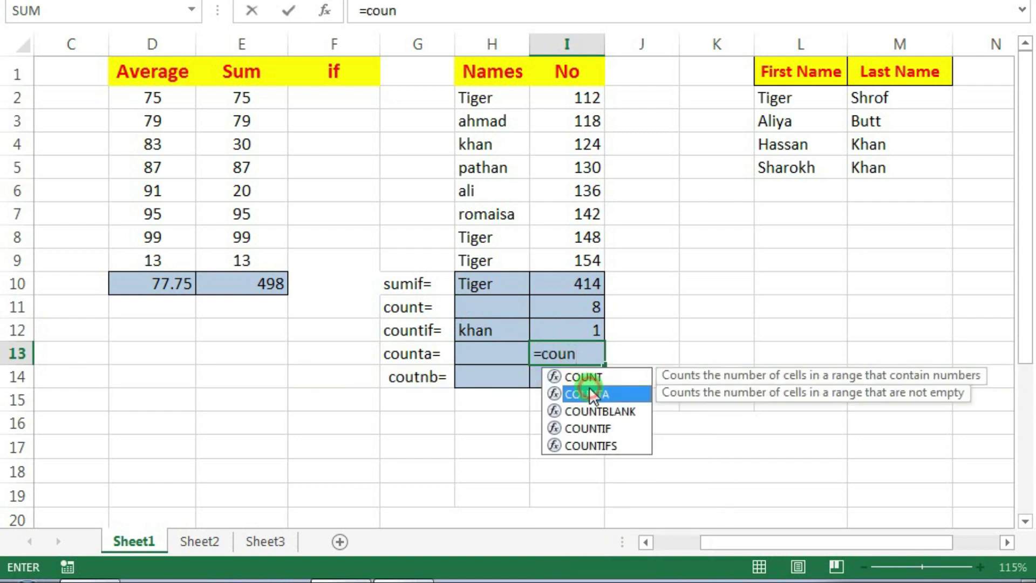
double_click(587, 393)
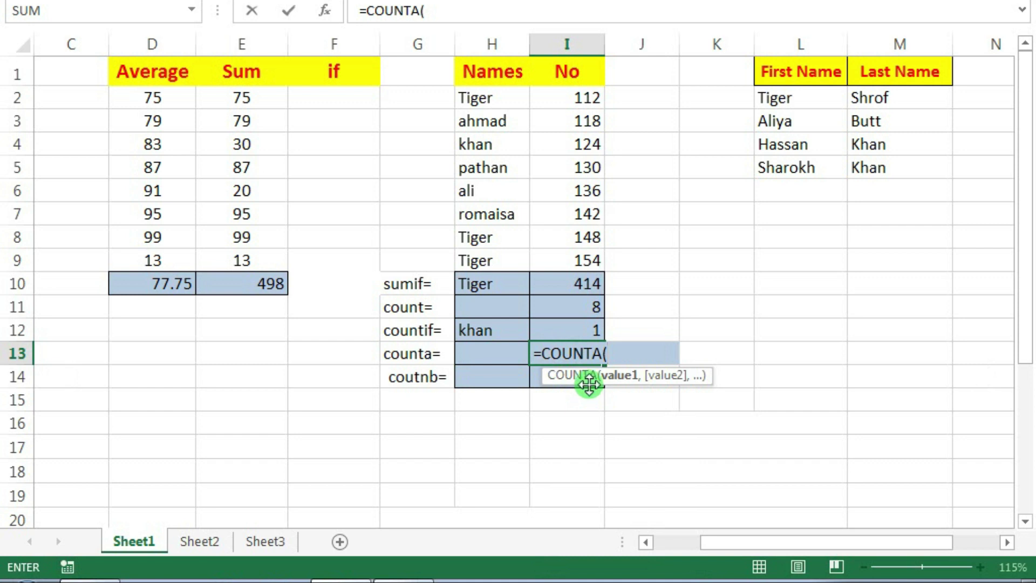
drag(569, 99, 572, 262)
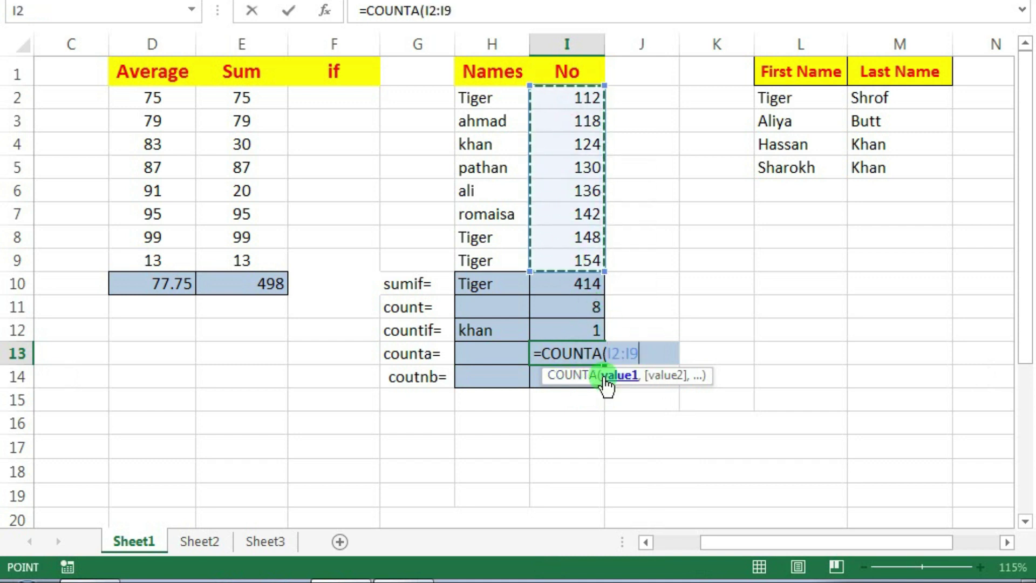
key(Return)
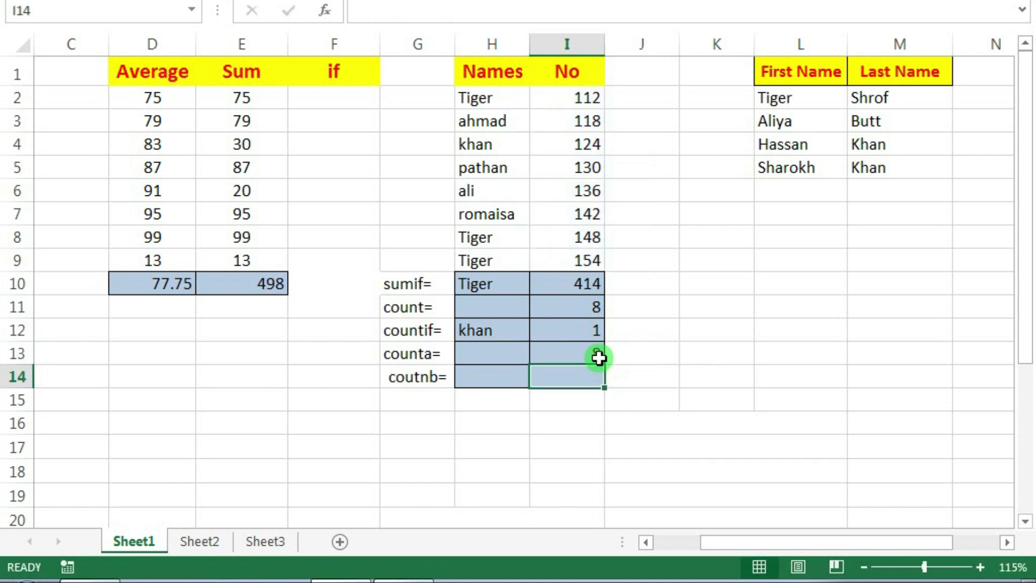
click(599, 358)
ctrl+click(592, 313)
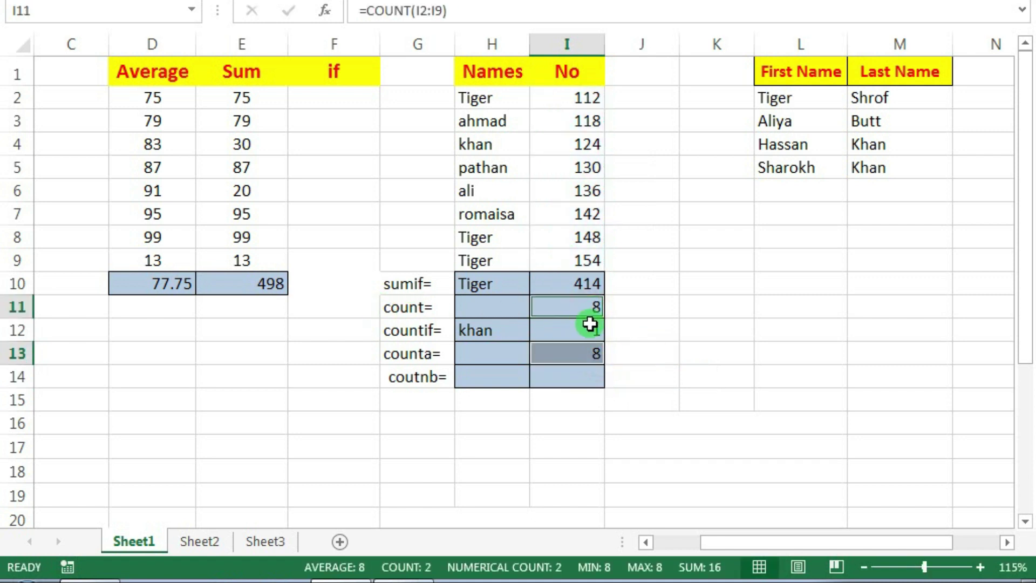
Select cell I14 beside the coutnb= label
click(575, 372)
click(447, 378)
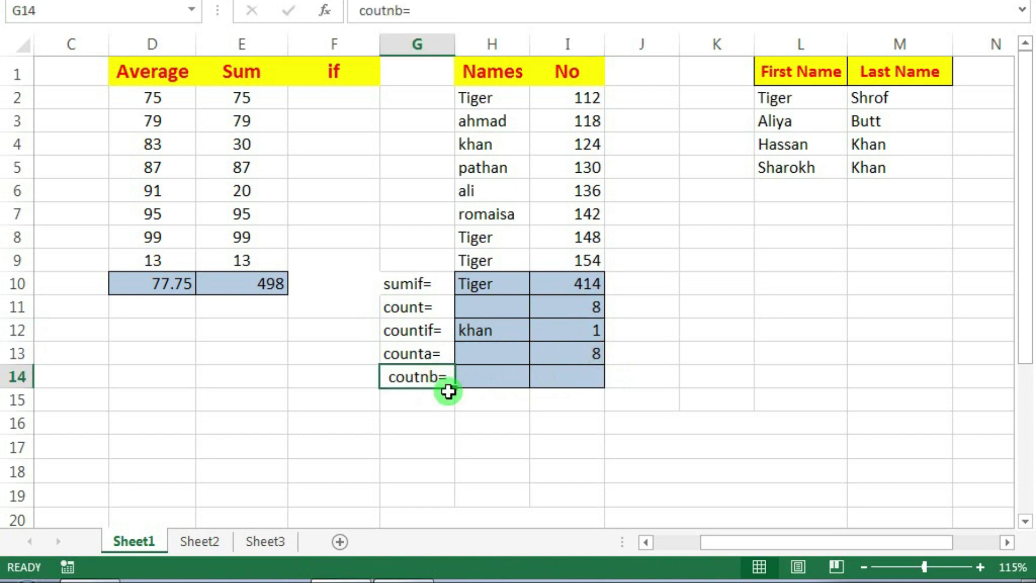
click(560, 382)
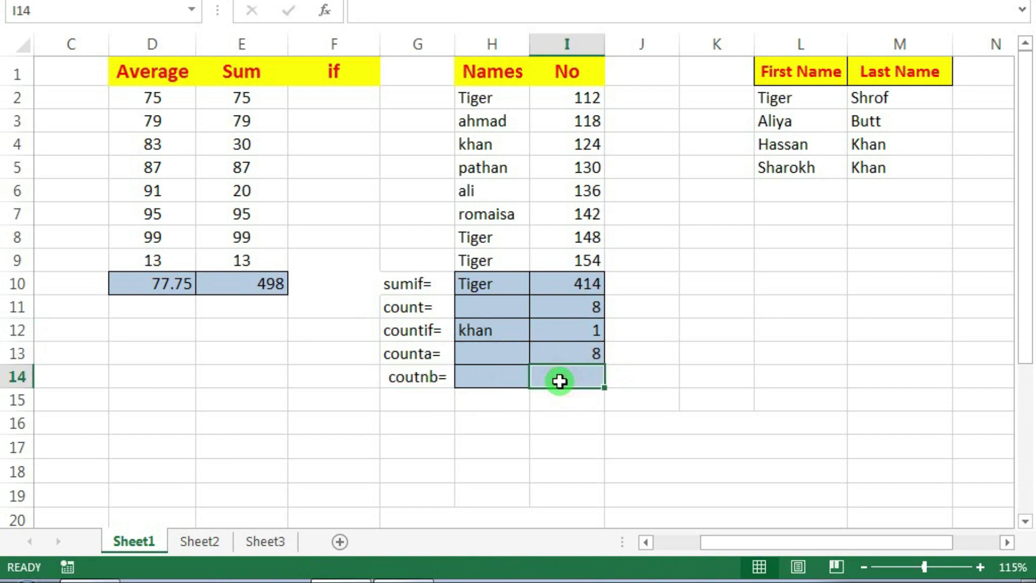
Enter =COUNTBLANK(I2:I9) in I14, returning 0 because no No value in I2:I9 is empty
text(=)
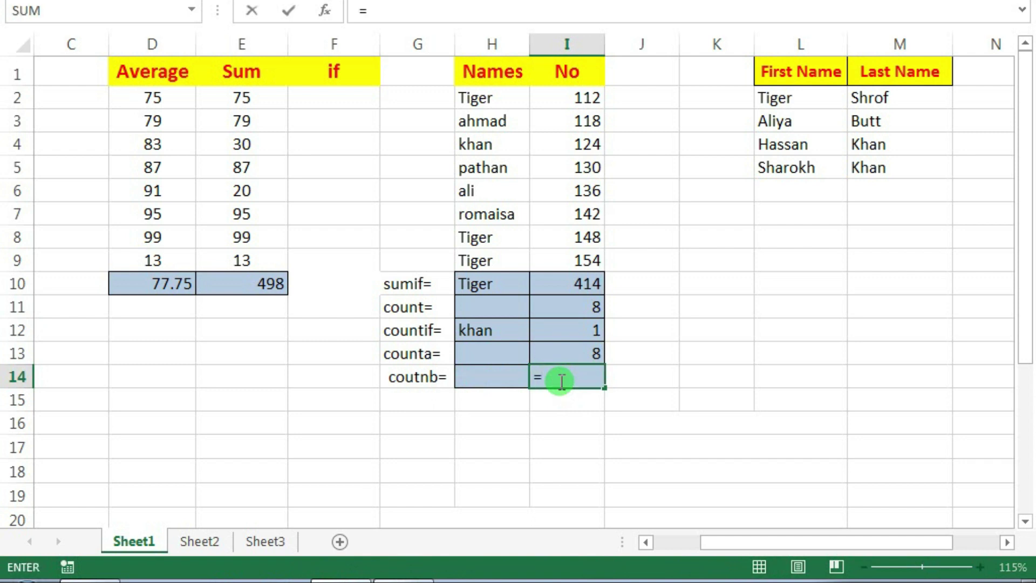
text(coun)
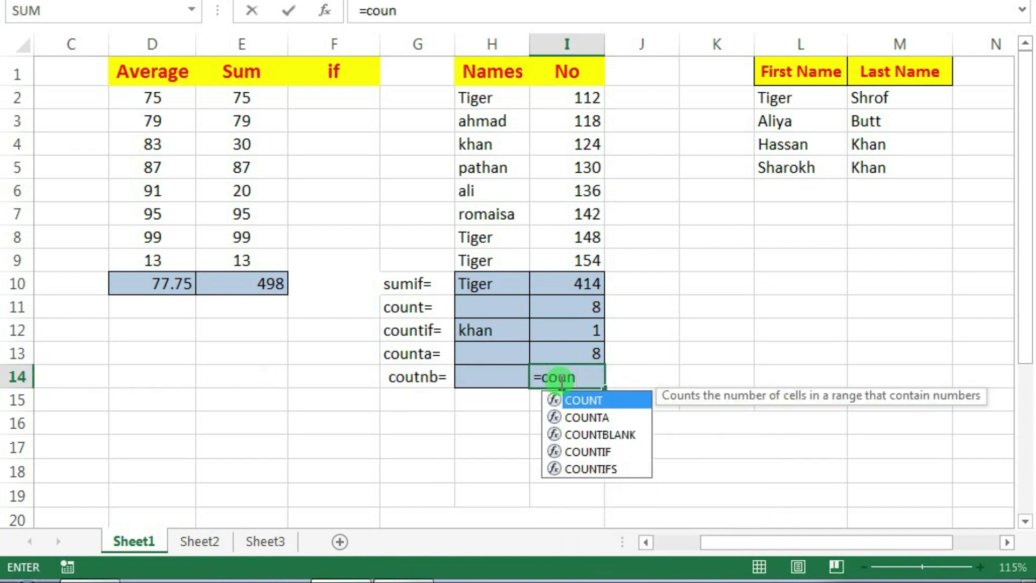
click(583, 436)
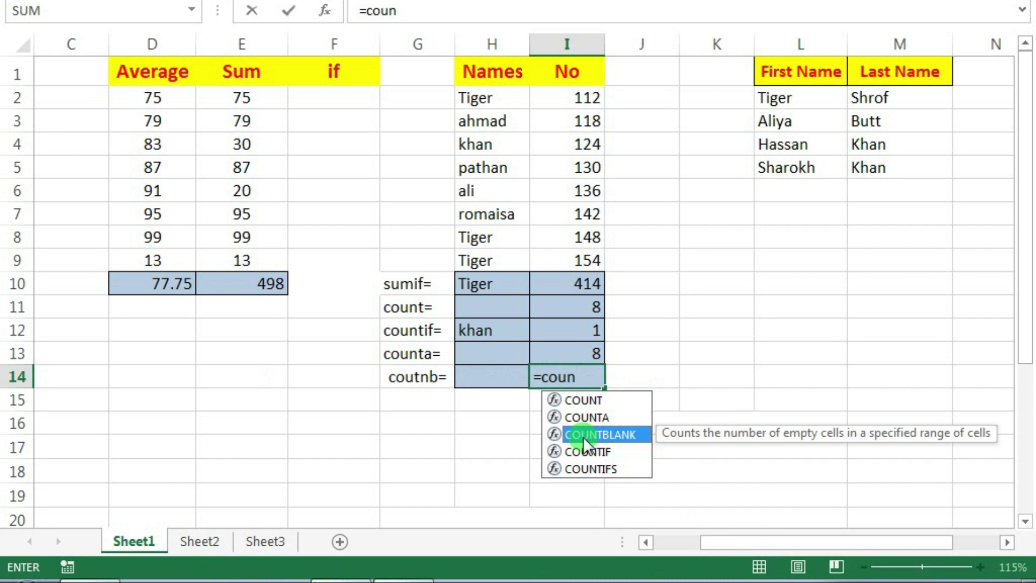
double_click(583, 435)
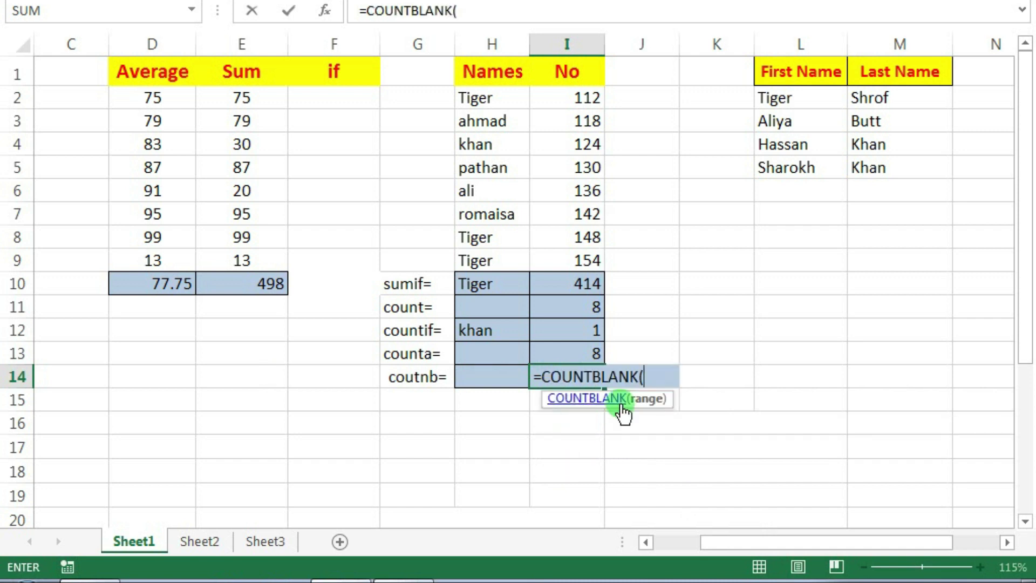
drag(563, 98, 568, 253)
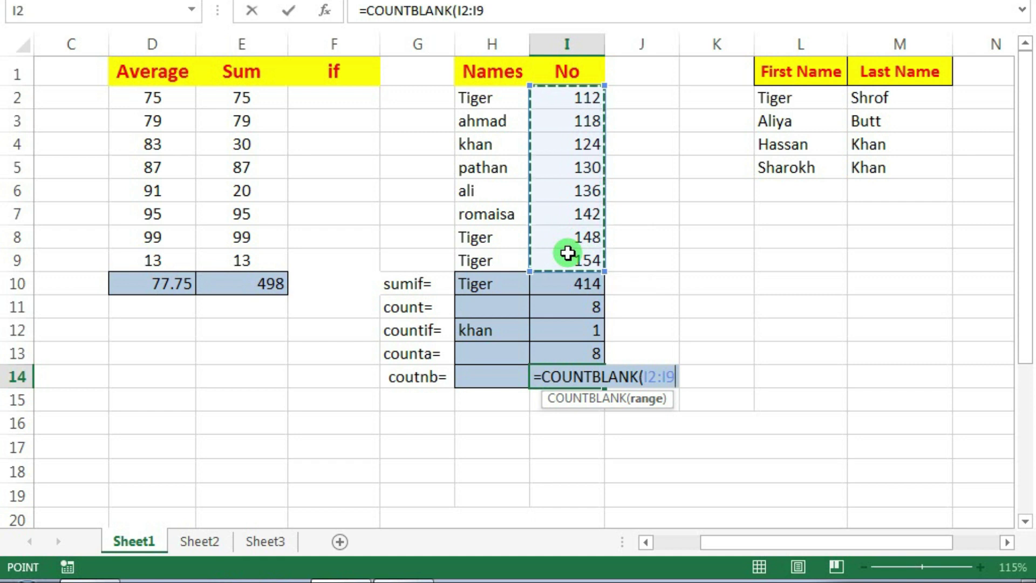
key(Return)
click(583, 376)
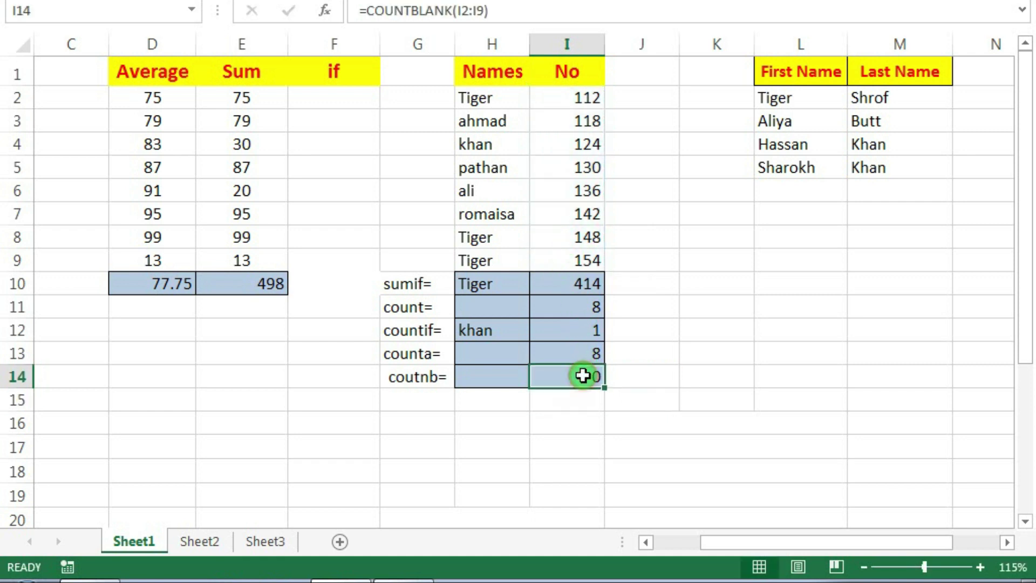
drag(574, 102, 574, 258)
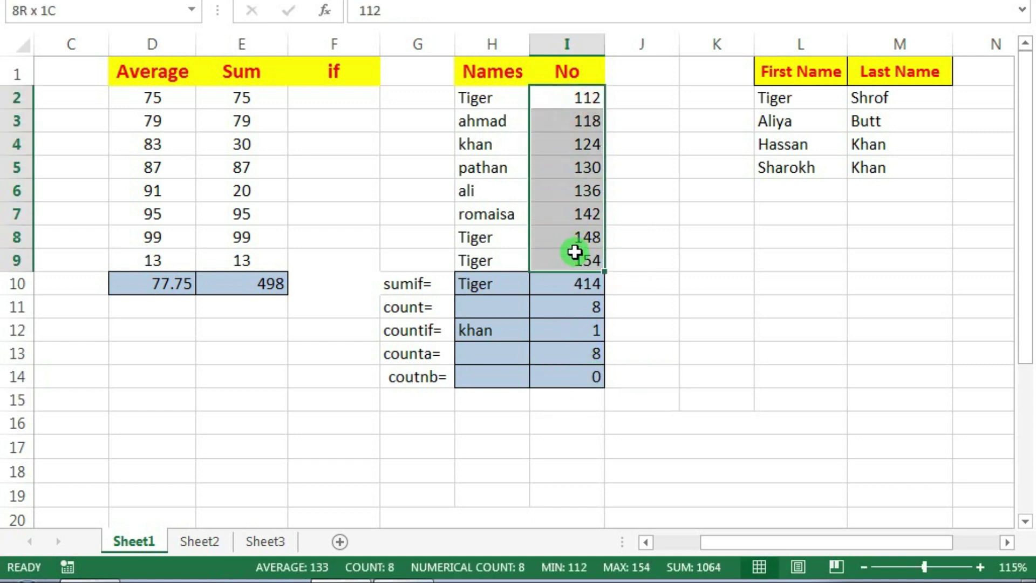
Review the COUNT, COUNTA and COUNTBLANK formulas in I11, I13 and I14
click(586, 196)
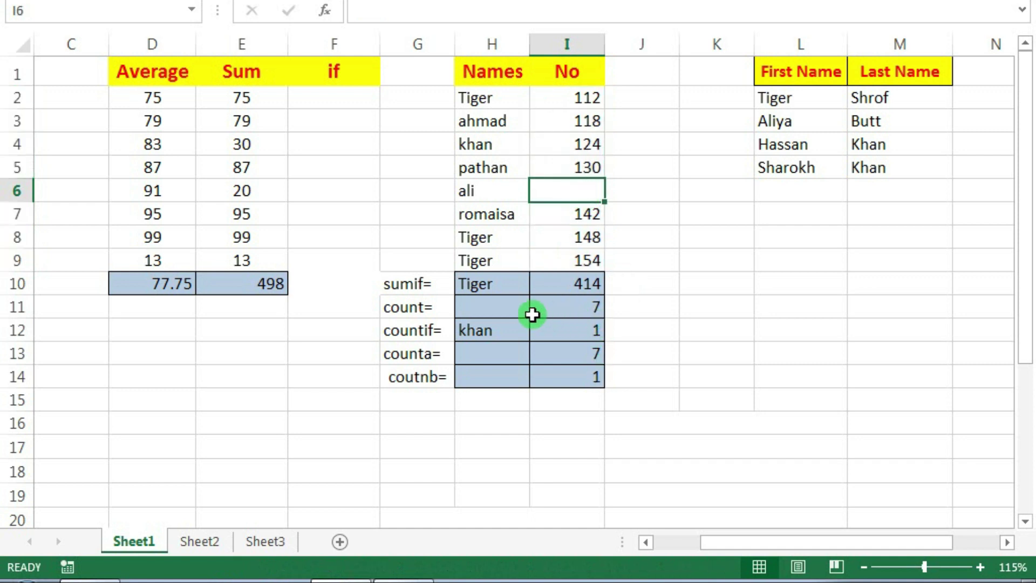
click(592, 307)
ctrl+click(591, 351)
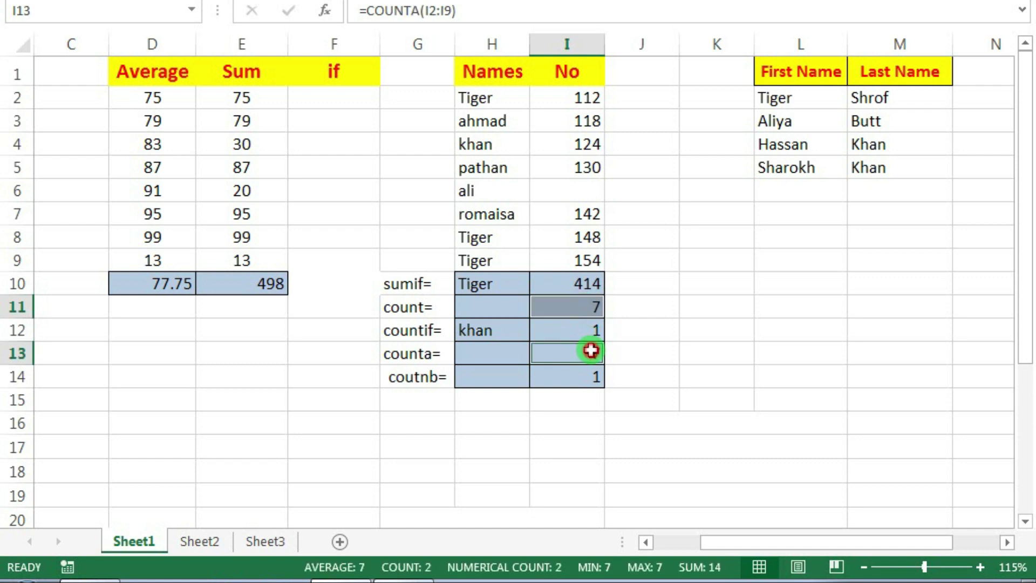
click(589, 379)
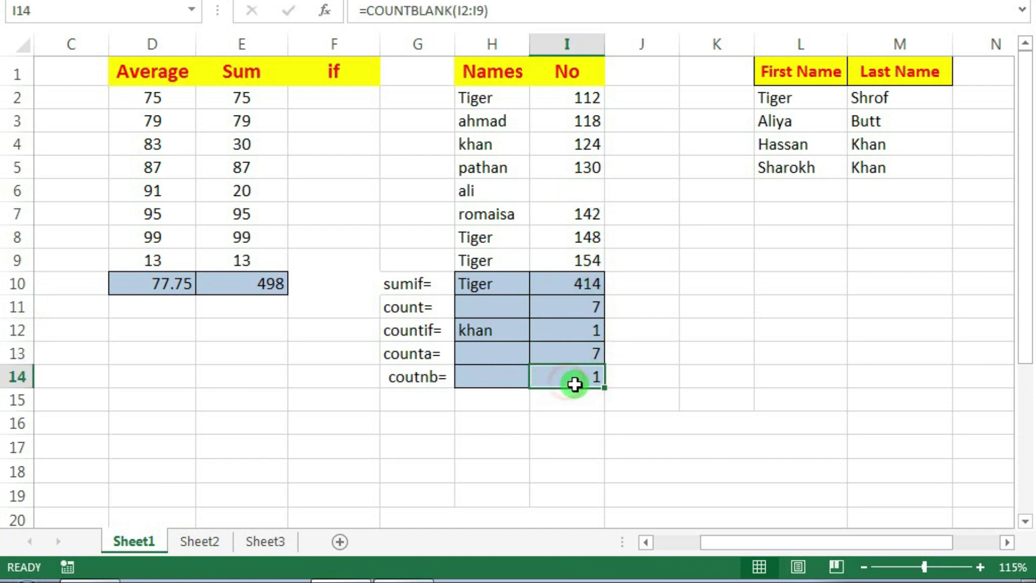
Clear the 118 in I3 and the 154 in I9, then compare the COUNTA and COUNT results
click(568, 120)
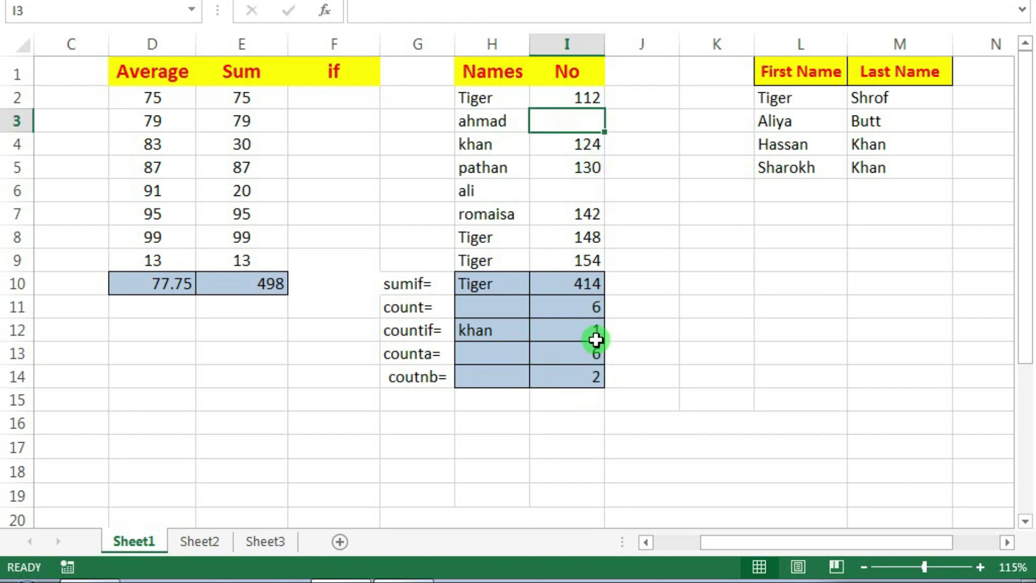
click(573, 257)
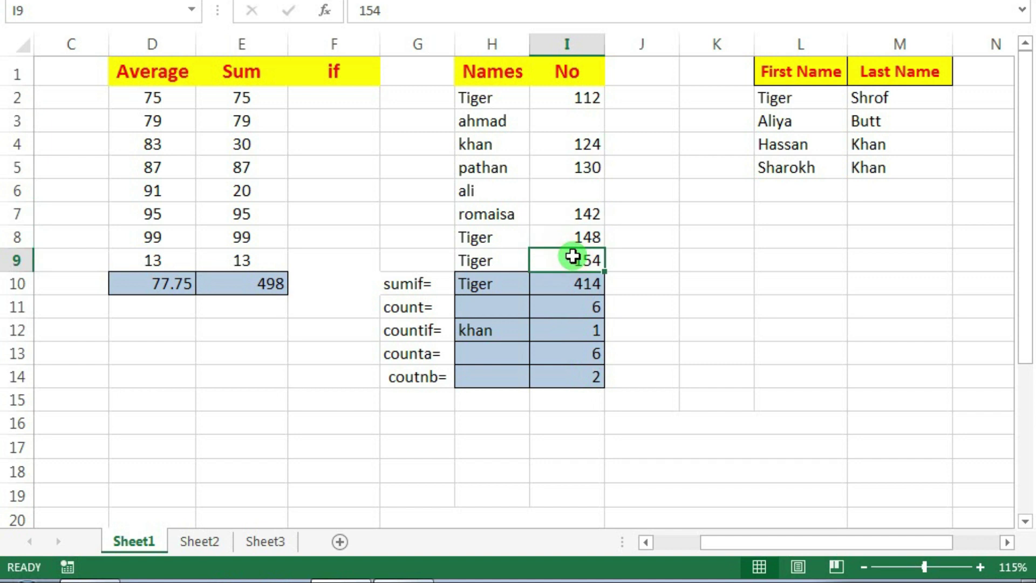
click(597, 354)
click(591, 308)
click(594, 353)
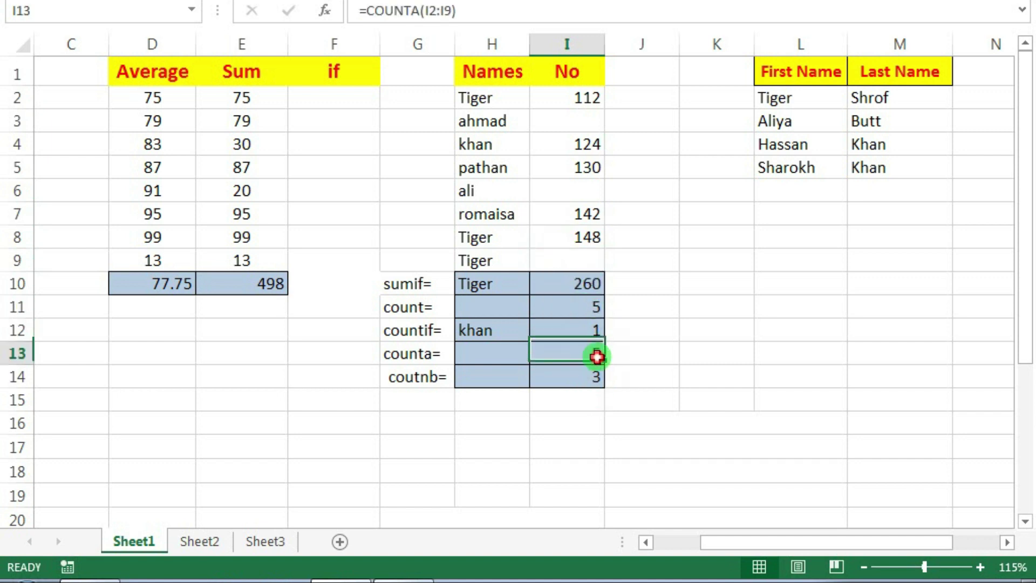
click(595, 305)
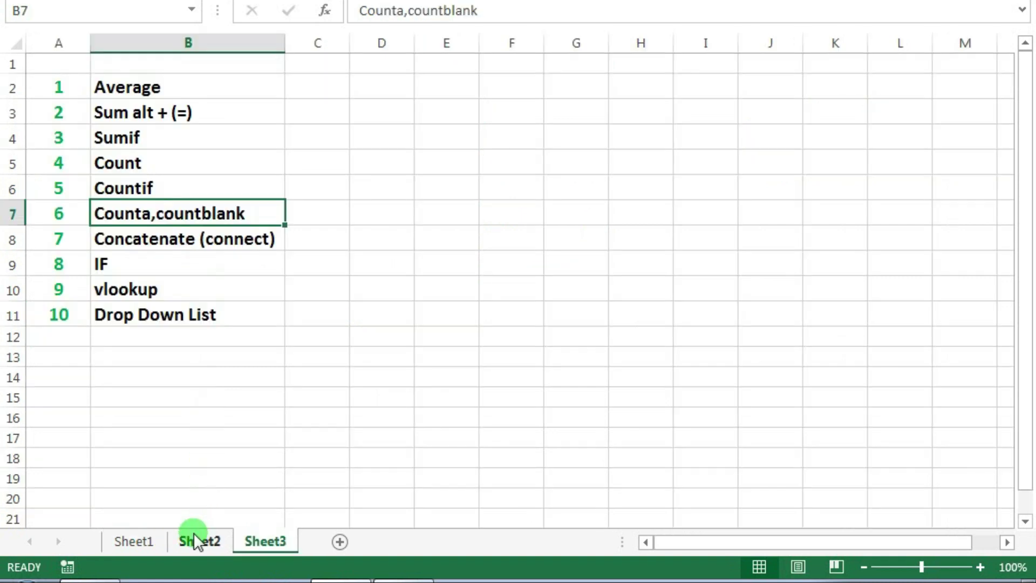
Return to Sheet1 and clear the 148 from cell I8
click(194, 533)
click(133, 541)
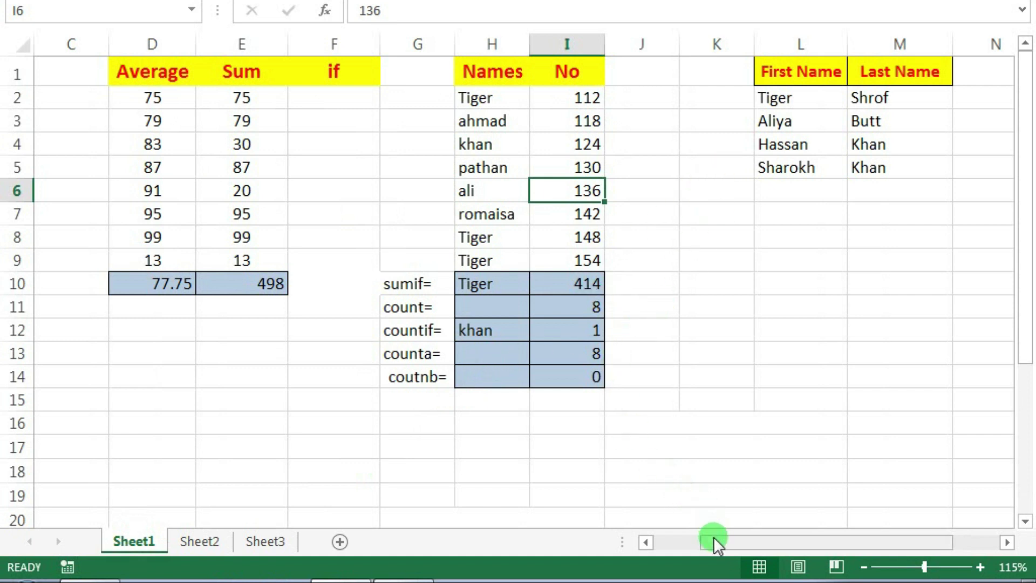
drag(723, 545, 746, 546)
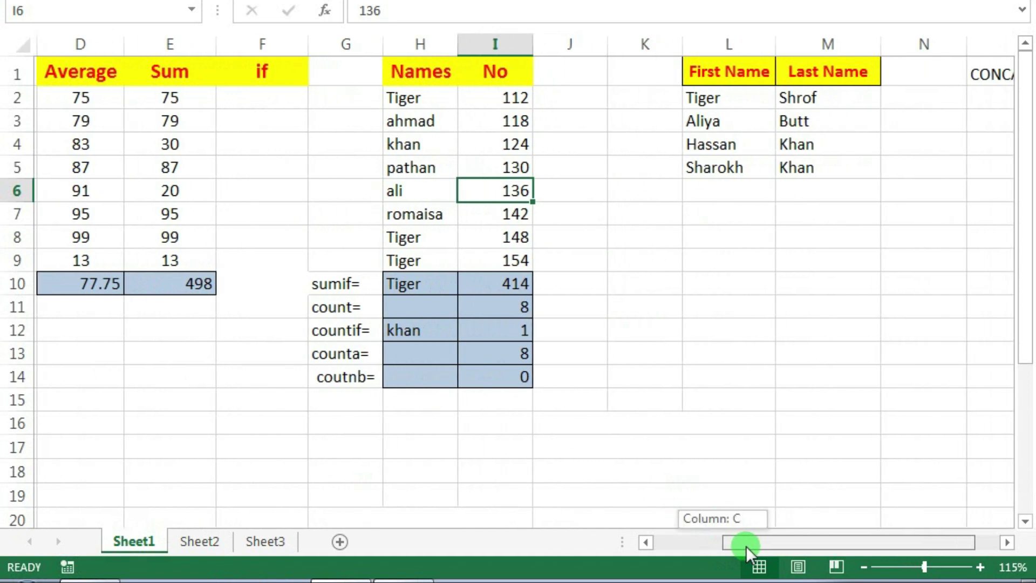
click(492, 236)
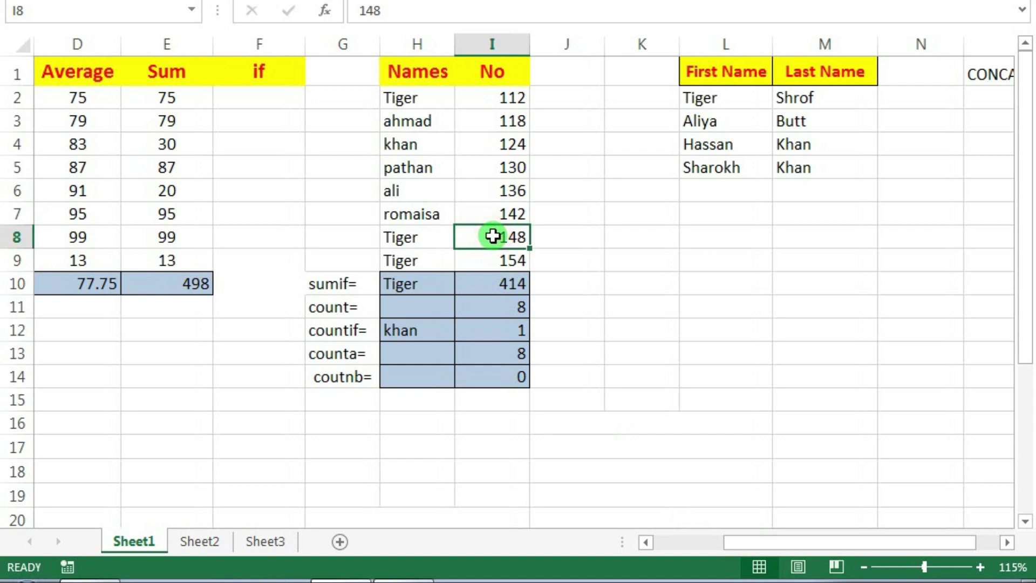
key(Delete)
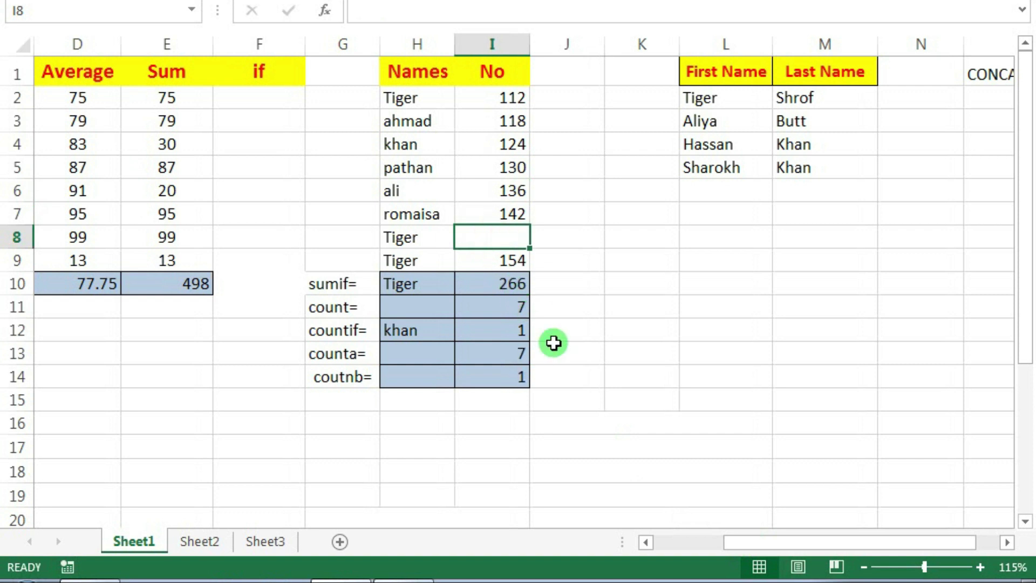
Scroll right to the CONCATENATE heading in O1 and select cell O2 below it
drag(724, 542, 775, 540)
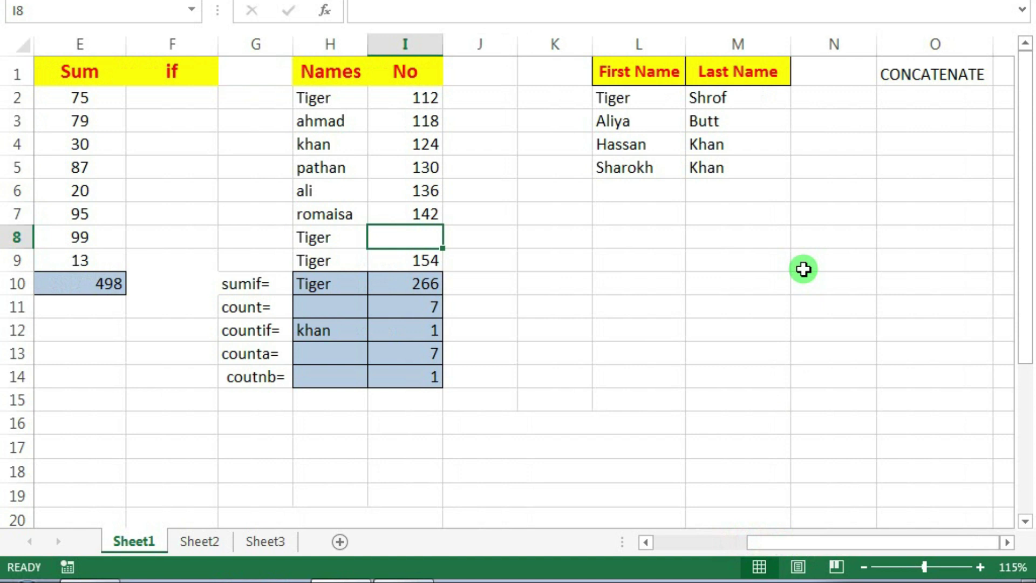
click(918, 74)
click(916, 98)
click(914, 76)
click(914, 89)
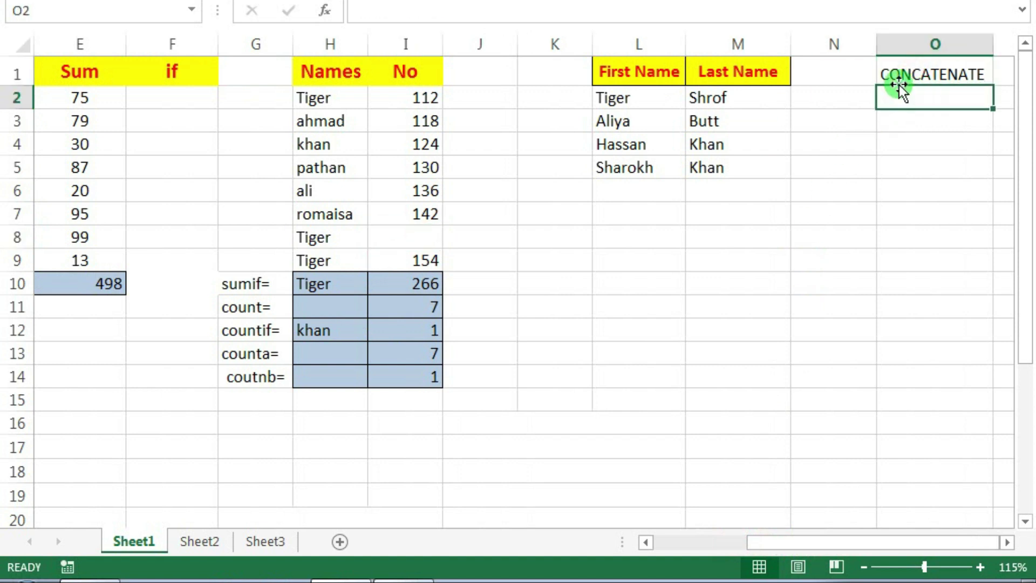
click(899, 81)
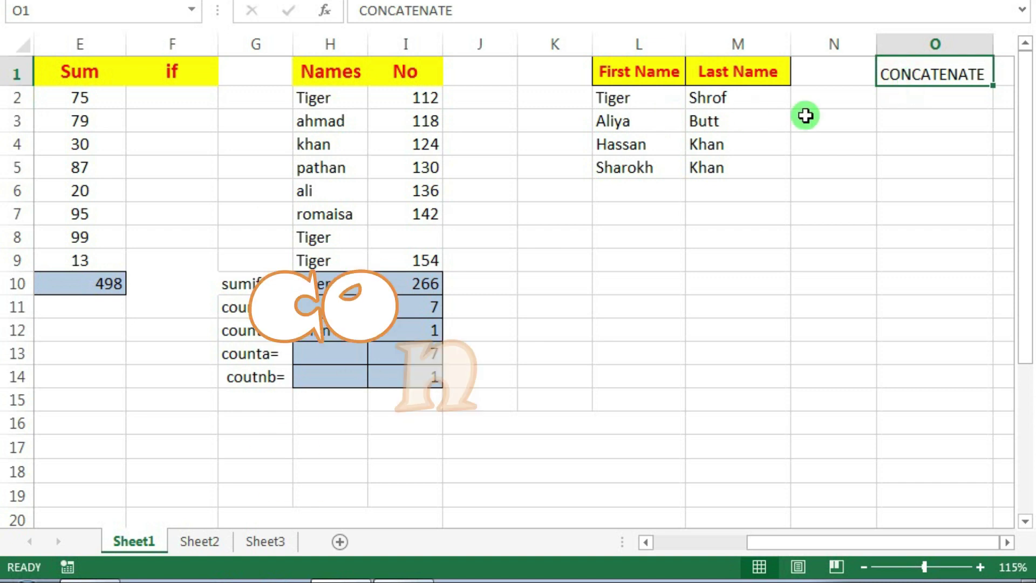
click(916, 93)
Highlight the first and last name pairs Tiger Shrof, Aliya Butt and Sharokh in columns L and M
drag(736, 99, 659, 100)
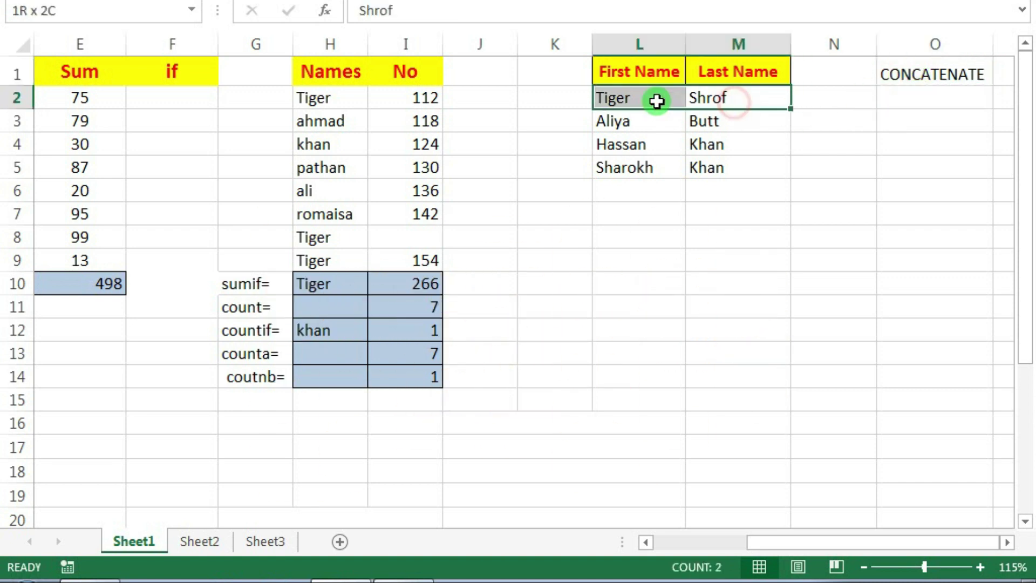
click(646, 74)
click(731, 70)
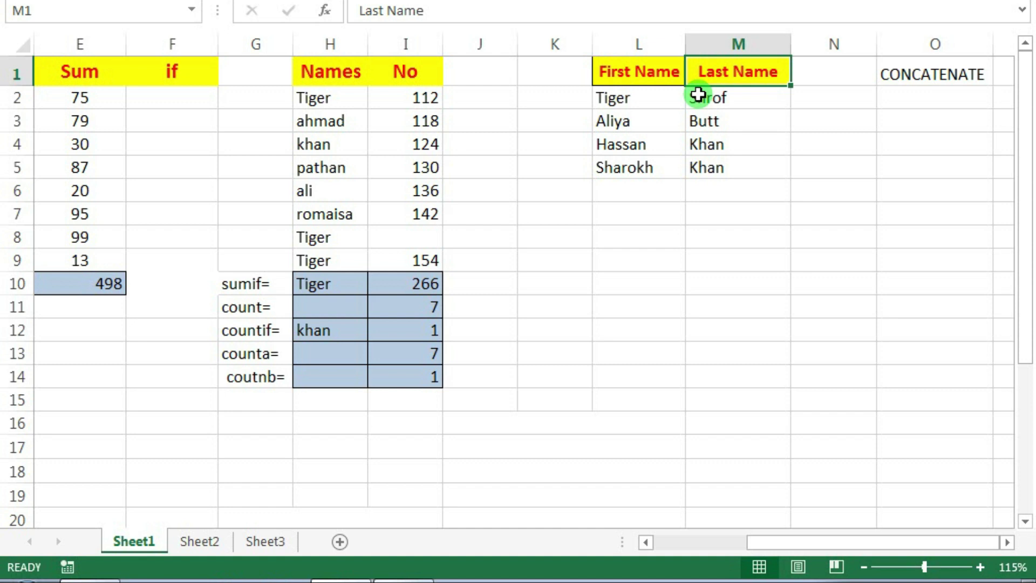
drag(701, 98, 667, 97)
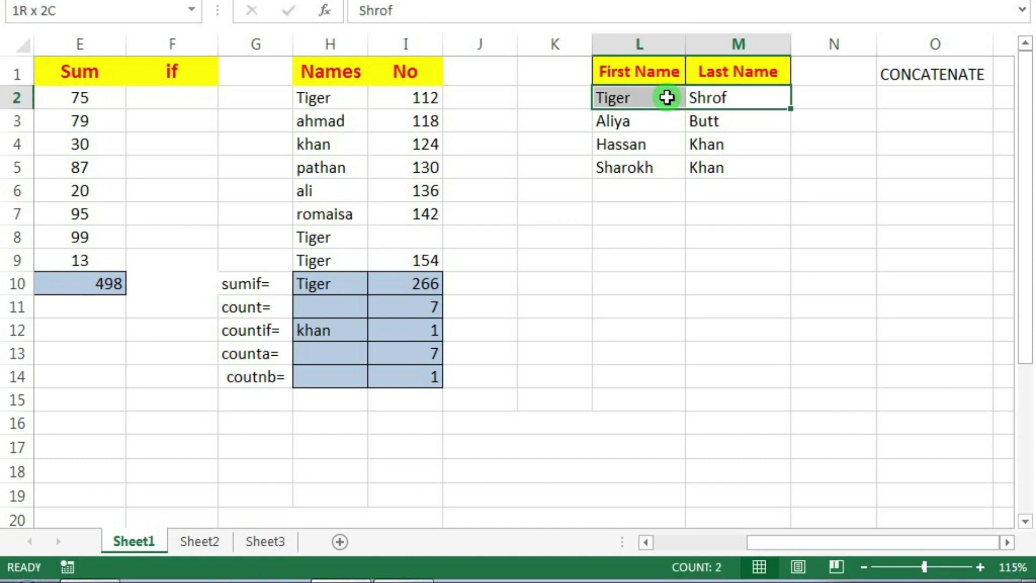
click(687, 97)
click(658, 102)
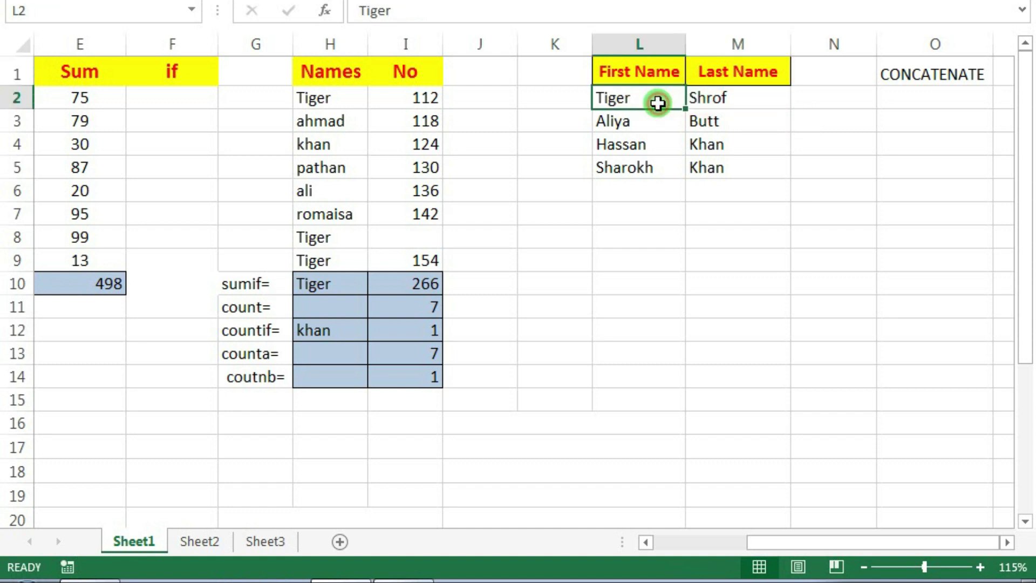
drag(697, 99, 667, 100)
click(655, 127)
mouse_move(705, 127)
mouse_down()
mouse_move(669, 127)
mouse_move(669, 144)
mouse_up()
click(651, 142)
click(668, 165)
click(705, 166)
drag(660, 101, 711, 155)
click(698, 141)
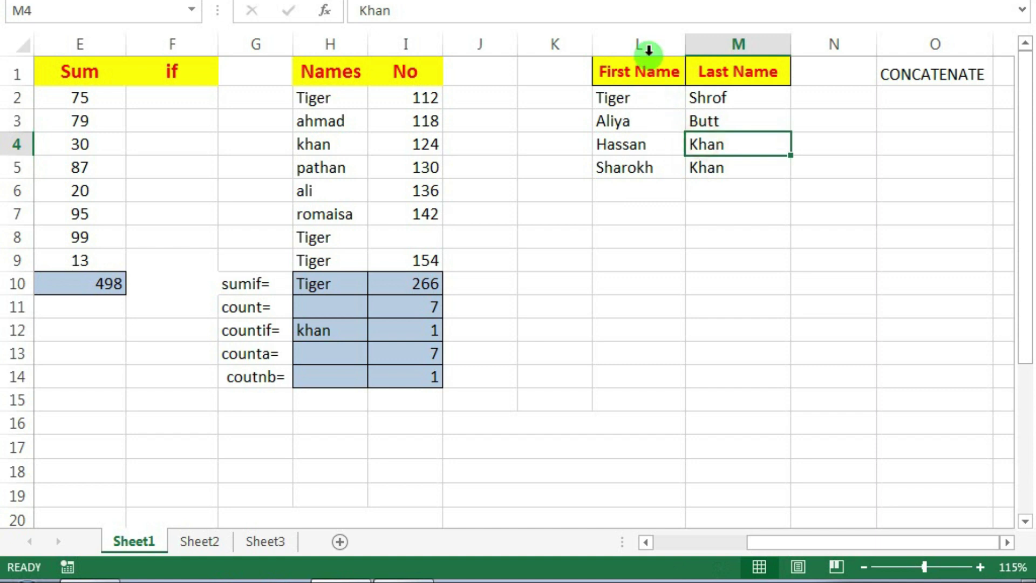
Select the First Name, Last Name and CONCATENATE columns, then return to cell O2
drag(647, 44, 701, 43)
click(701, 43)
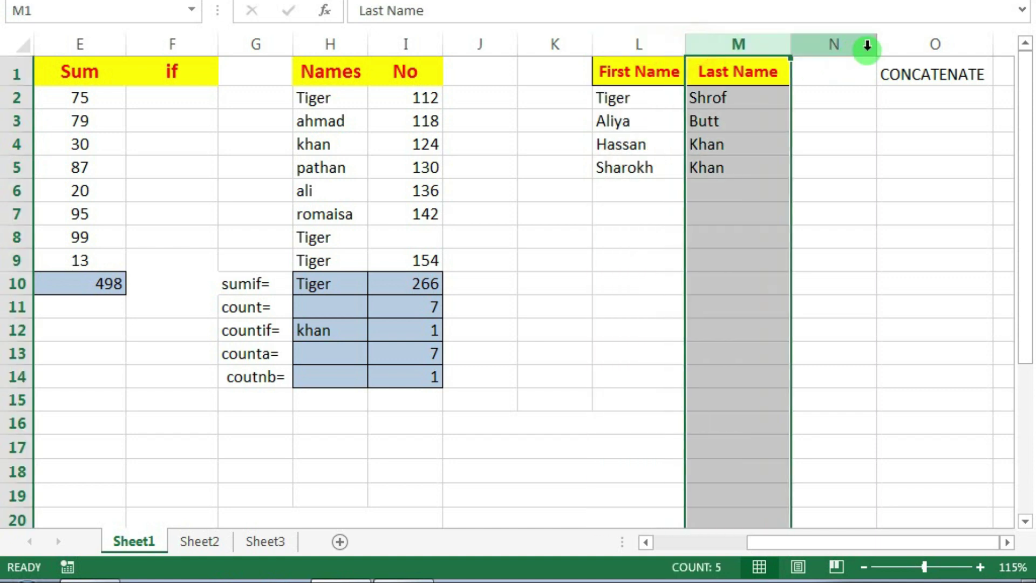
click(922, 41)
click(912, 97)
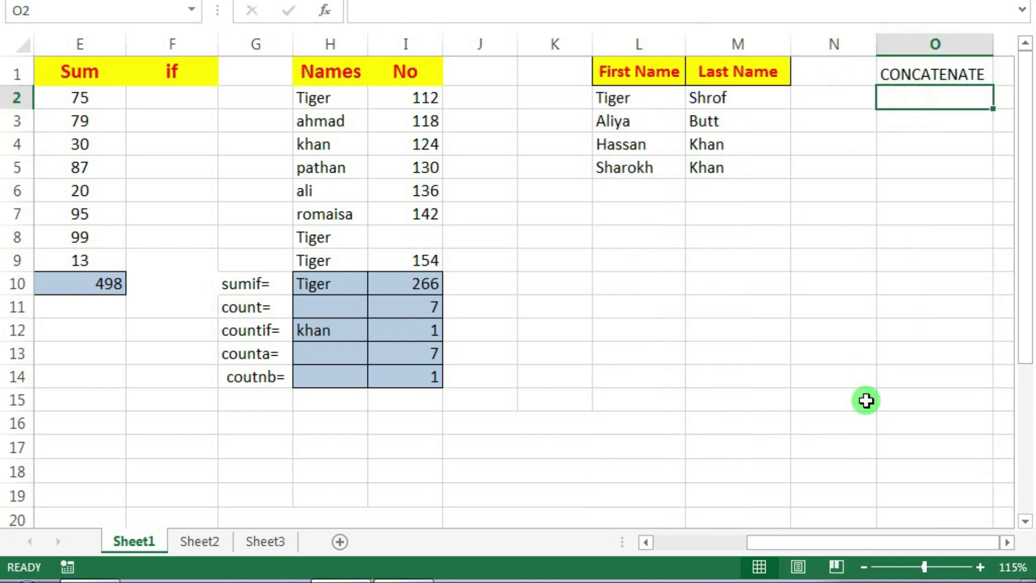
scroll(615, 135, right, 3)
click(655, 115)
click(659, 94)
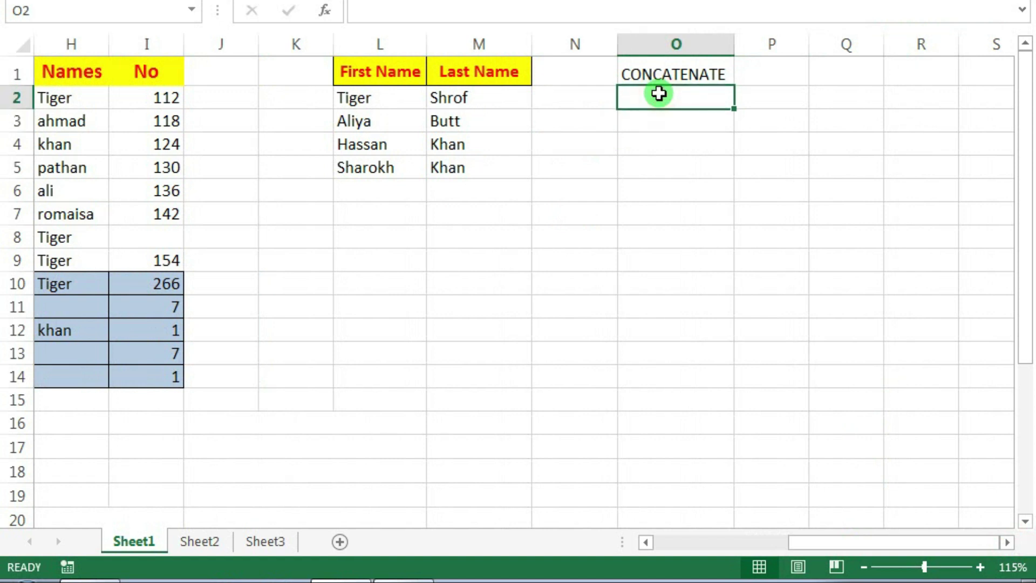
Enter =CONCATENATE(L2,M2) in O2 to produce TigerShrof
text(=con)
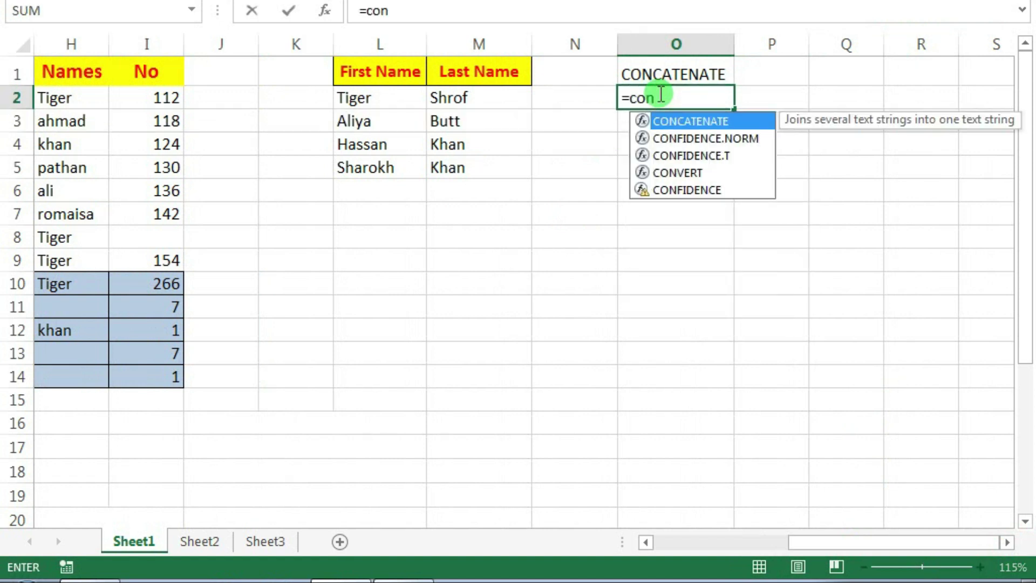
double_click(689, 126)
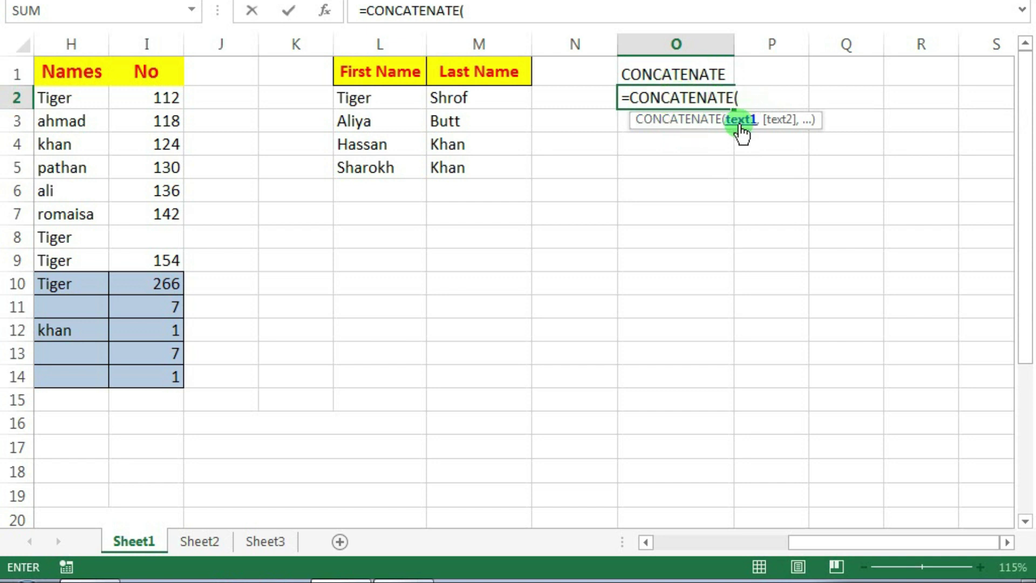
click(364, 102)
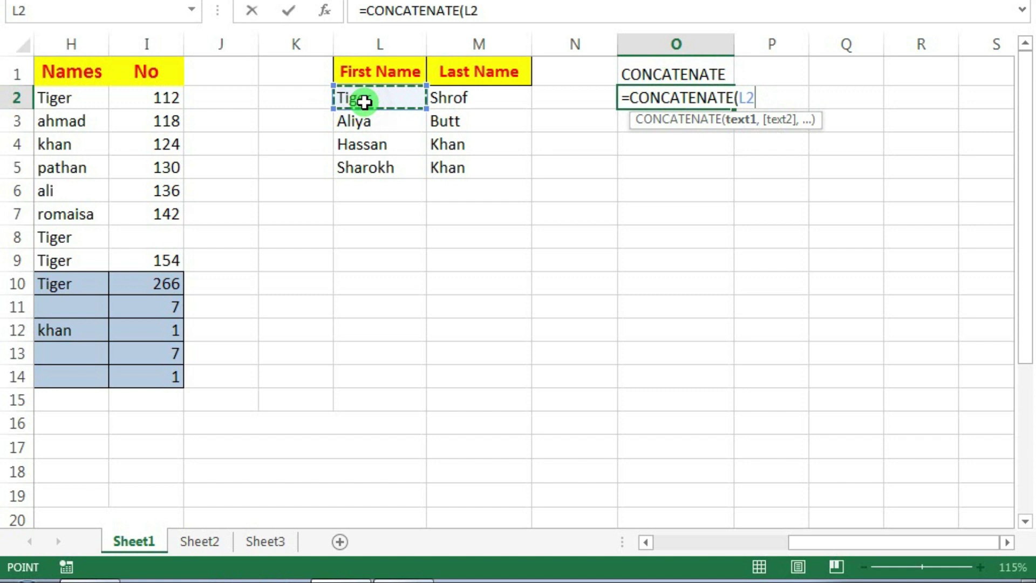
text(,)
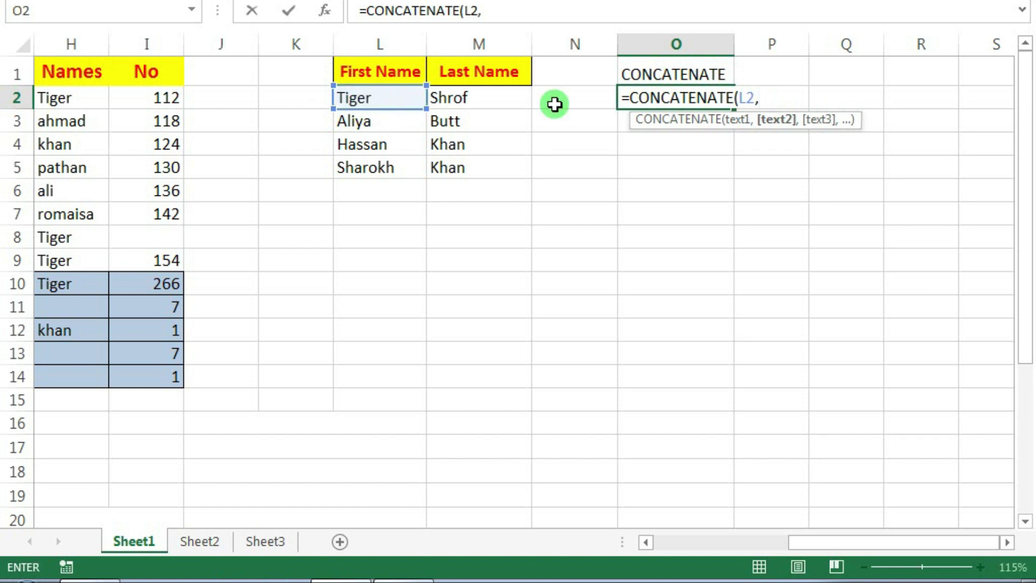
click(477, 100)
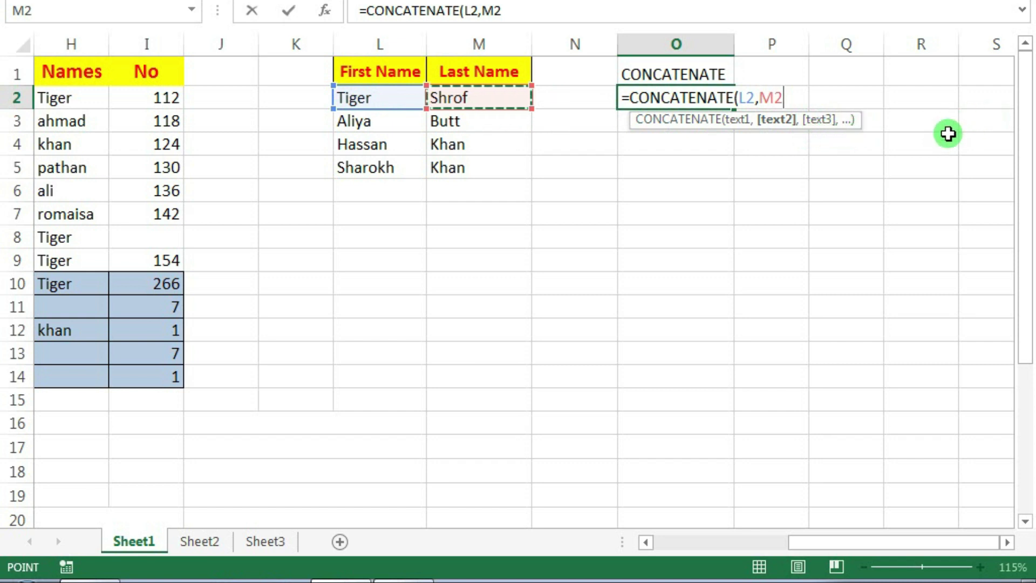
key(Return)
Check the formula behind TigerShrof and reopen O2 for editing
click(724, 101)
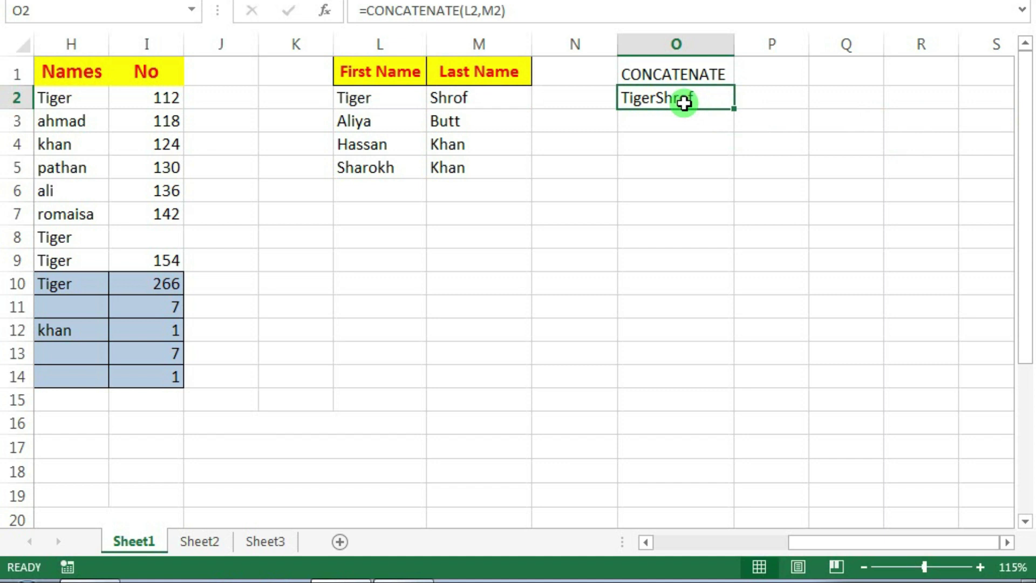
click(681, 112)
click(662, 101)
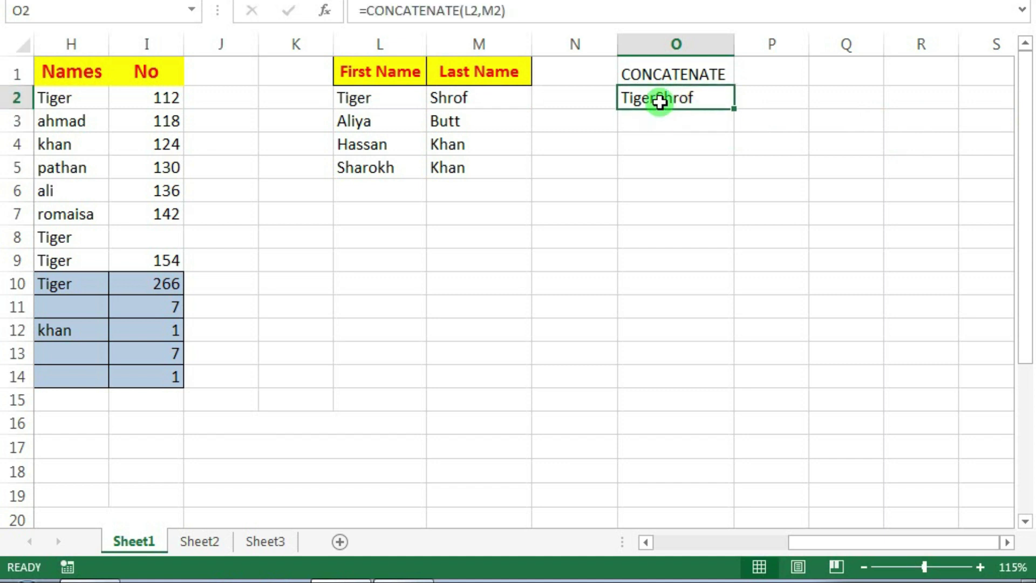
double_click(661, 96)
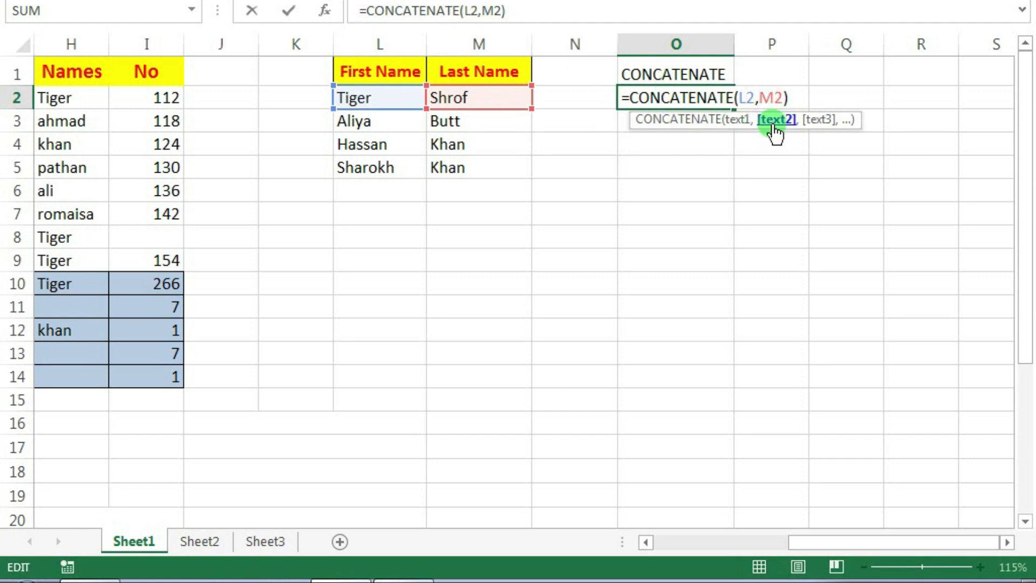
Insert a quoted separator between L2 and M2 so the names are space-separated
click(760, 98)
text(" )
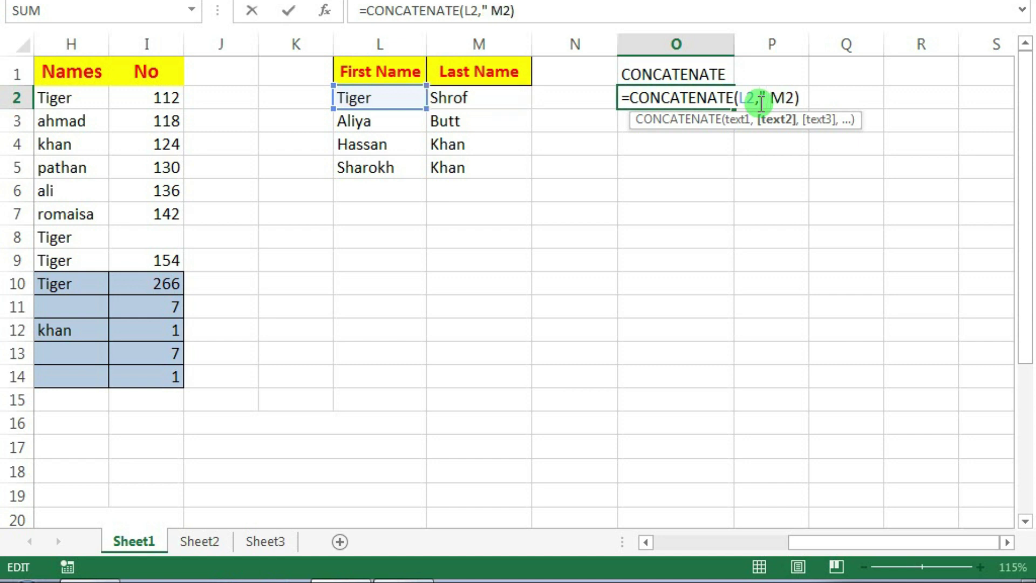
text(,)
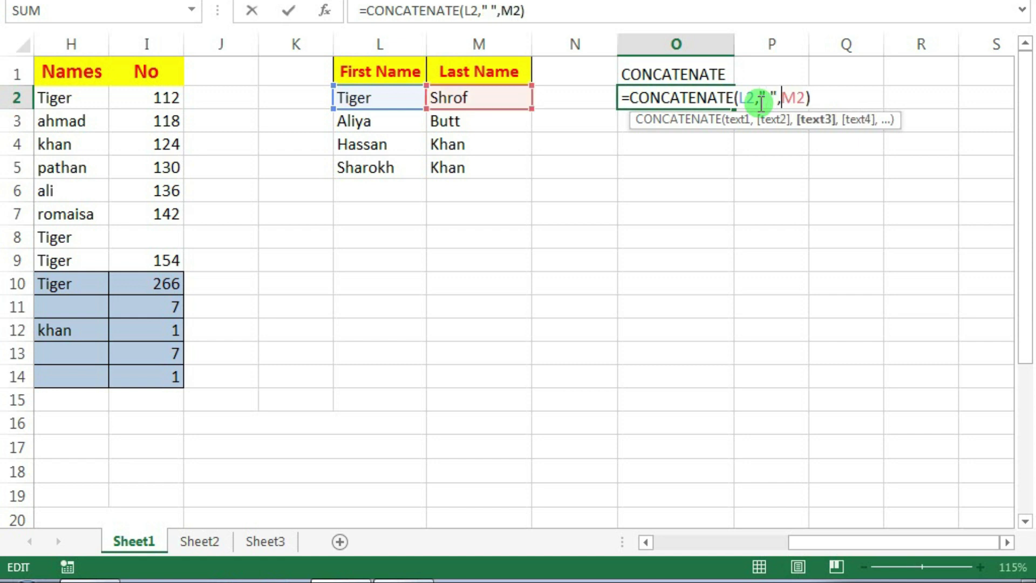
key(Return)
click(668, 100)
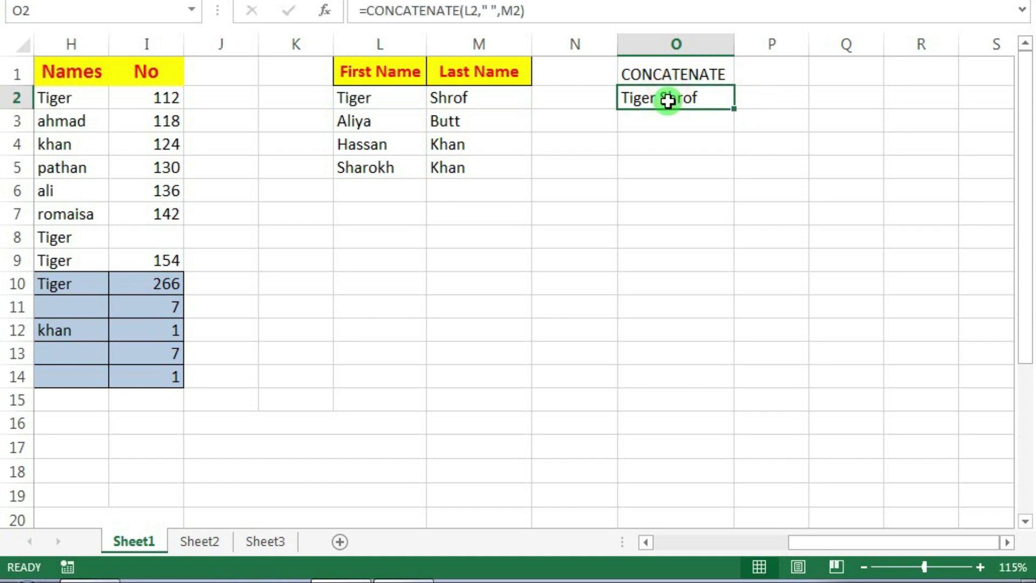
double_click(668, 100)
click(771, 97)
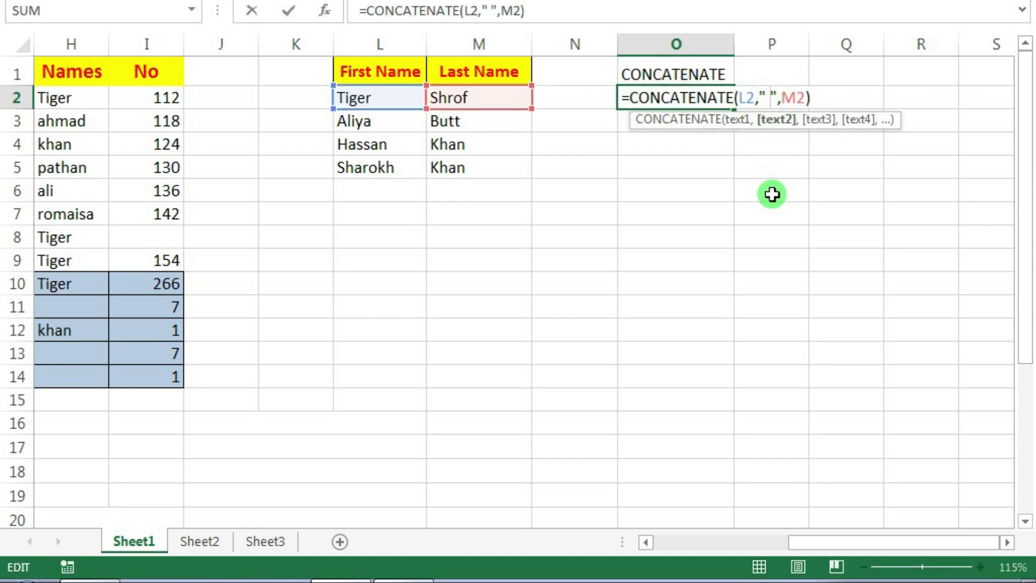
key(Return)
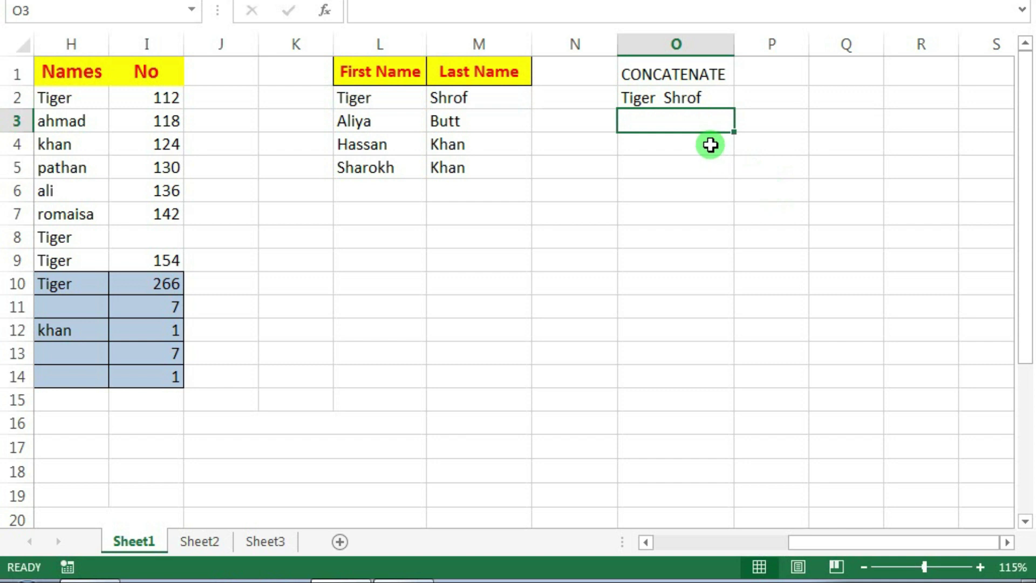
Change the separator to a hyphen with no spaces, giving =CONCATENATE(L2,"-",M2) and Tiger-Shrof
click(678, 90)
double_click(691, 98)
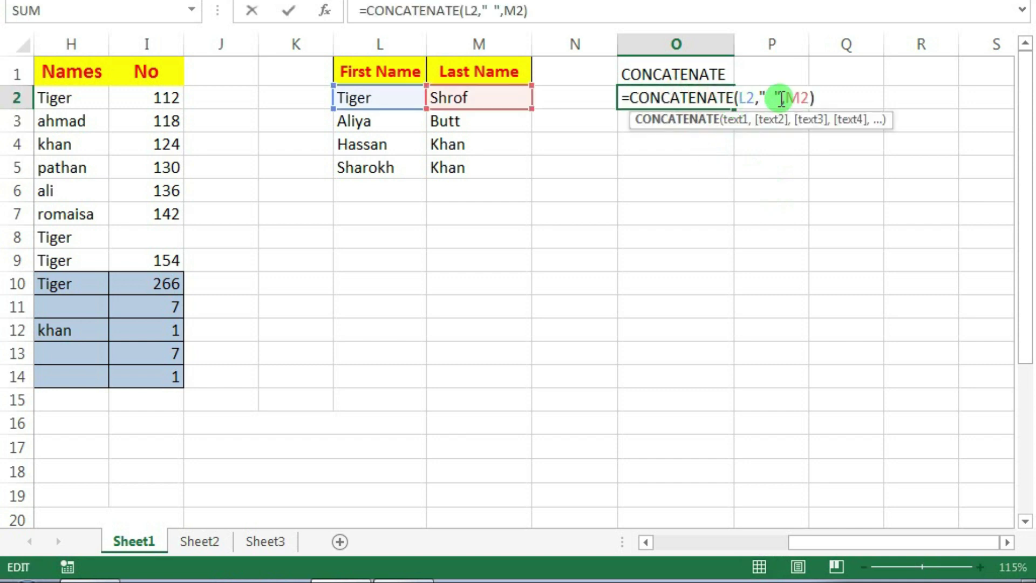
click(773, 95)
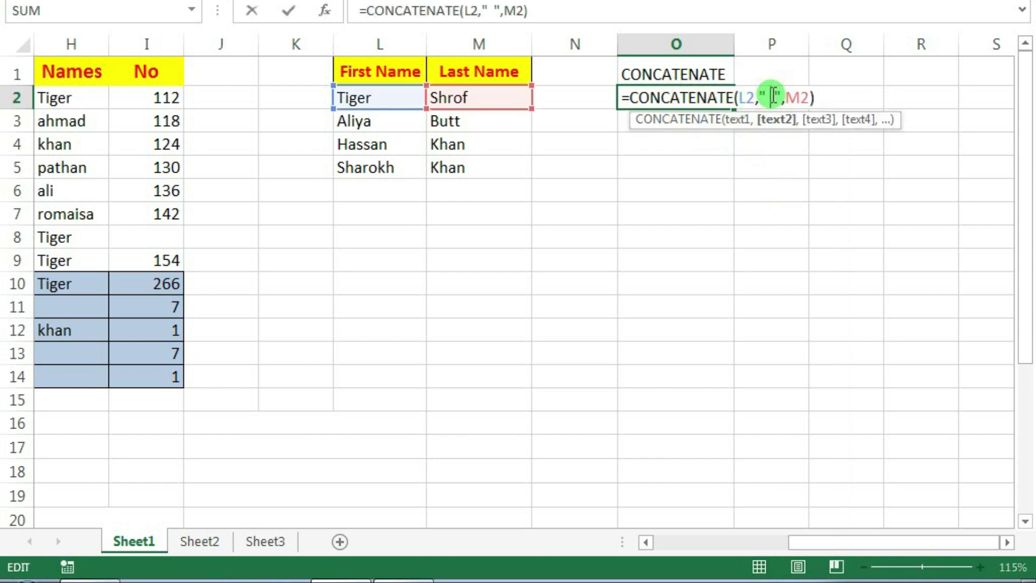
key(BackSpace)
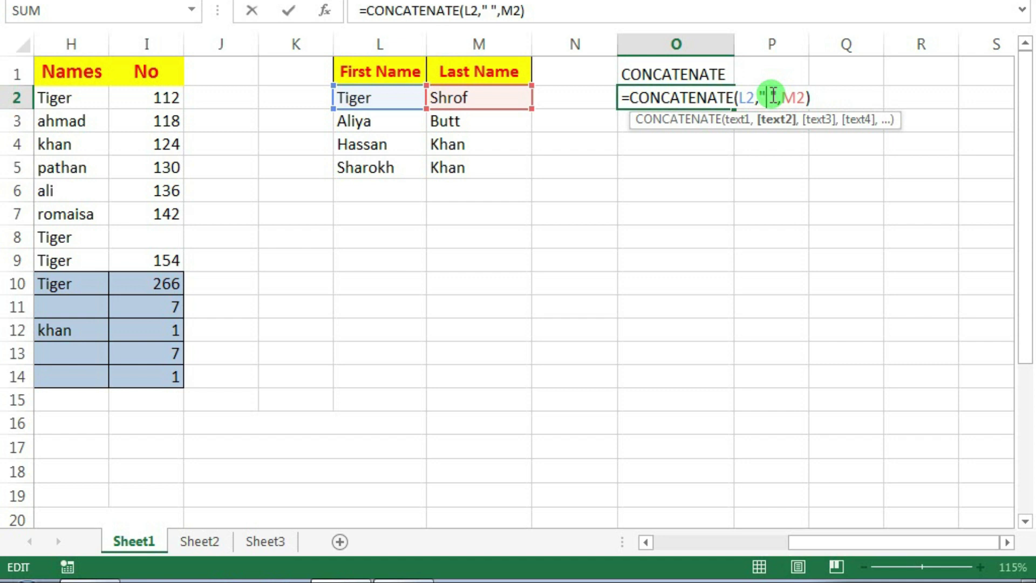
text(-)
key(Return)
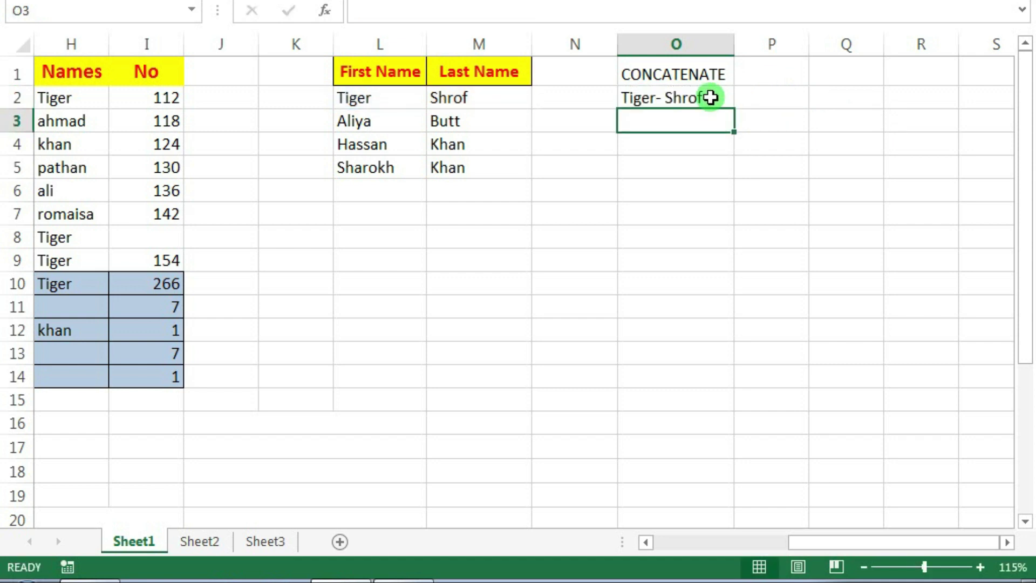
double_click(691, 98)
click(778, 97)
key(BackSpace)
key(Return)
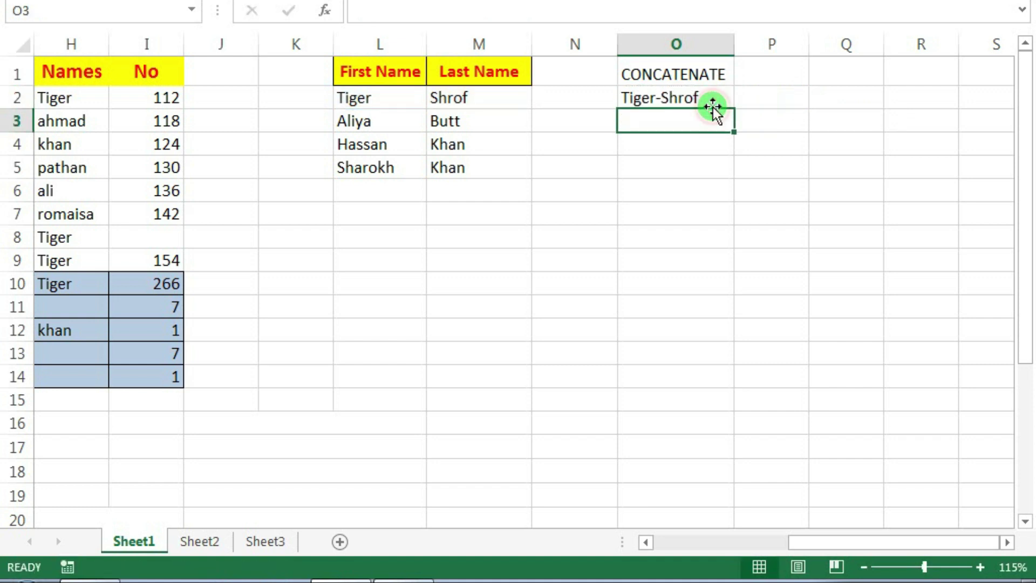
click(717, 103)
Fill O2's formula down to O5, giving Aliya-Butt, Hassan-Khan and Sharokh-Khan, and inspect each cell
drag(735, 109, 740, 169)
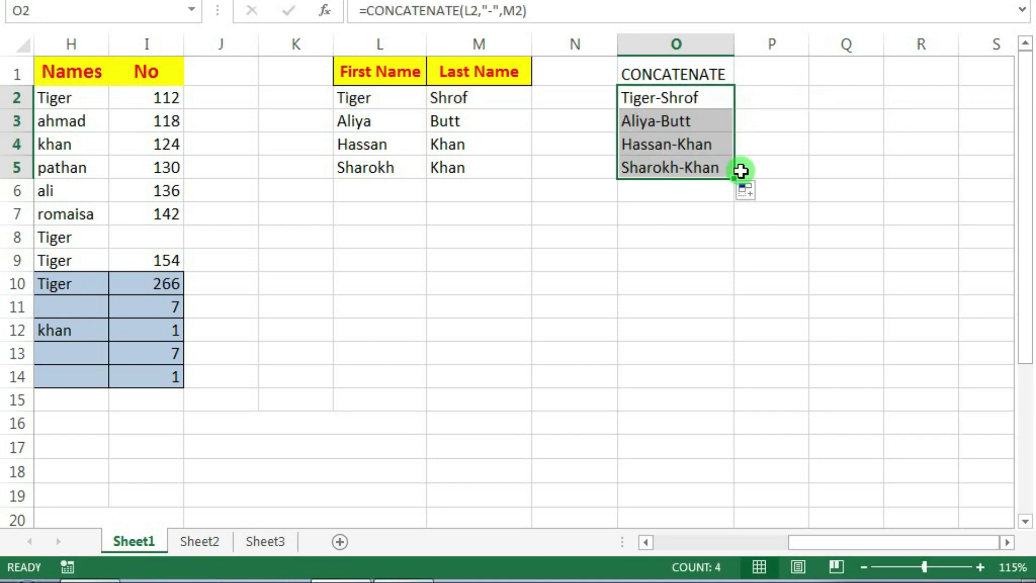
click(695, 139)
drag(377, 93, 460, 164)
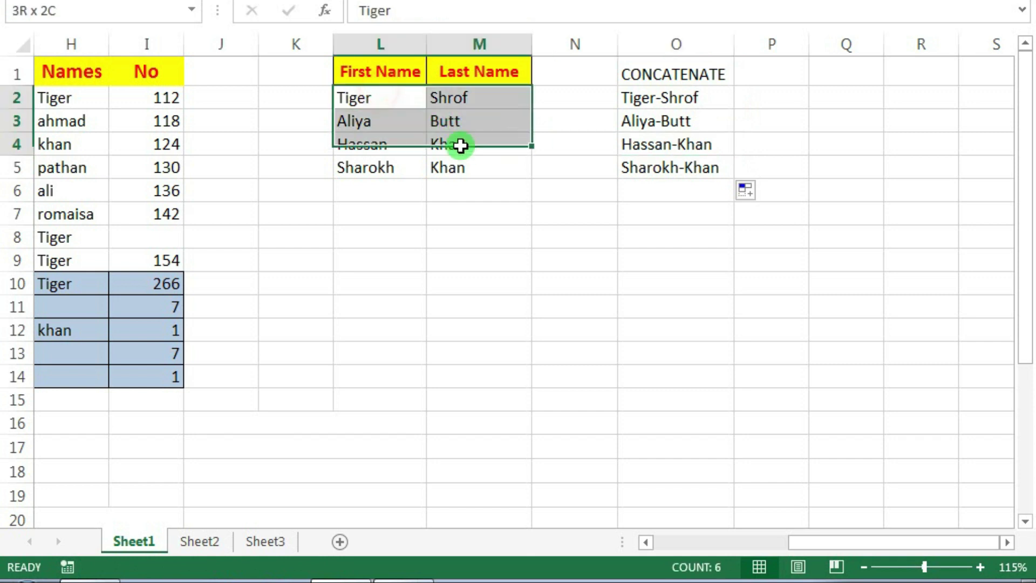
drag(650, 100, 656, 177)
click(661, 167)
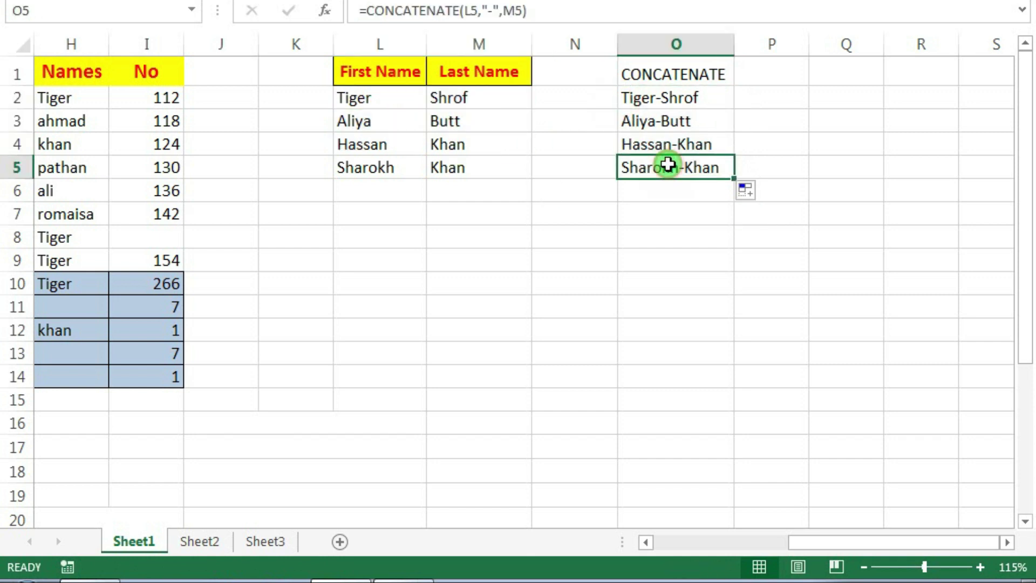
click(643, 102)
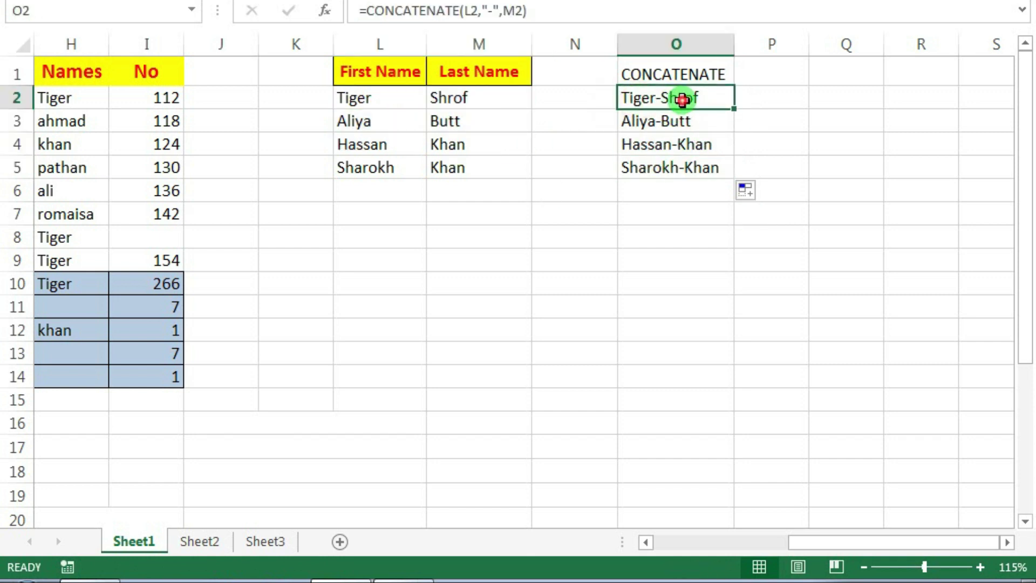
click(632, 128)
click(680, 150)
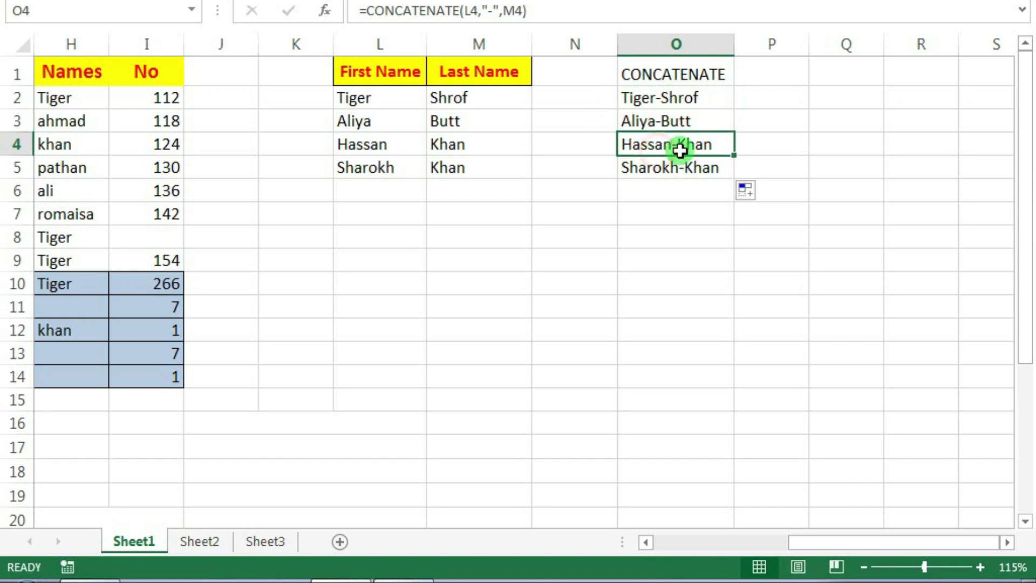
Return to Sheet1 and scroll the sheet back left
click(659, 163)
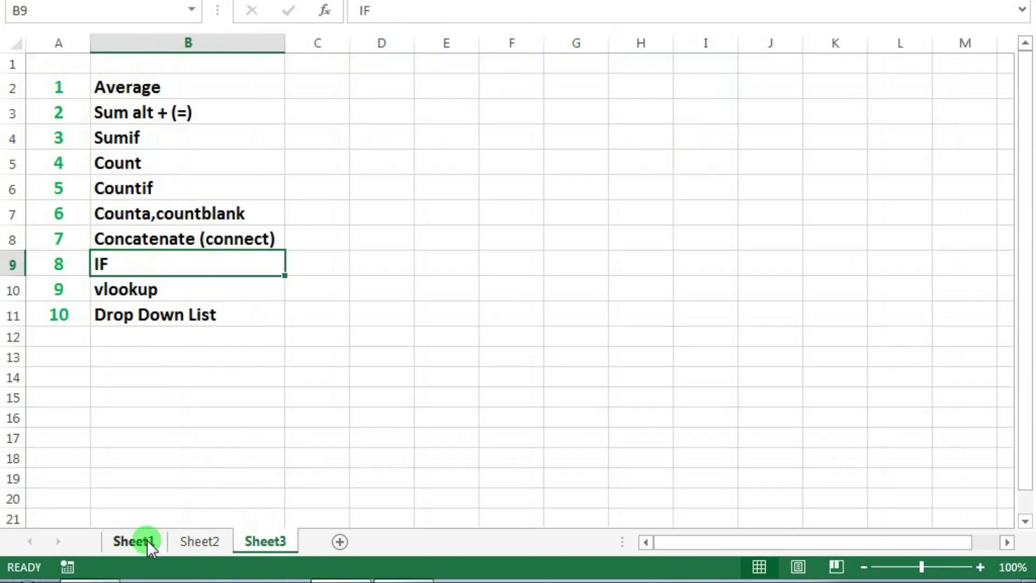
click(135, 541)
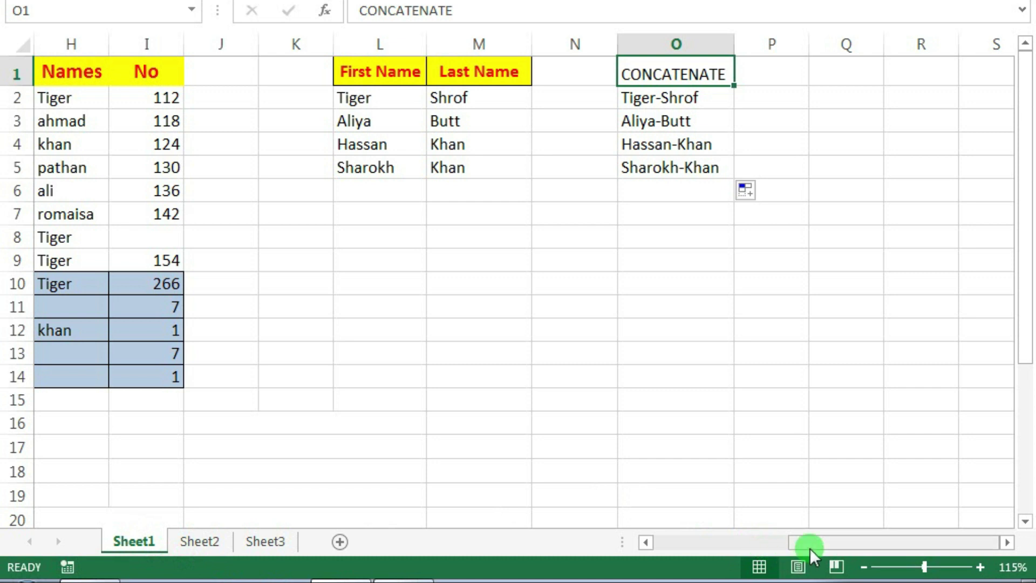
drag(810, 549, 704, 548)
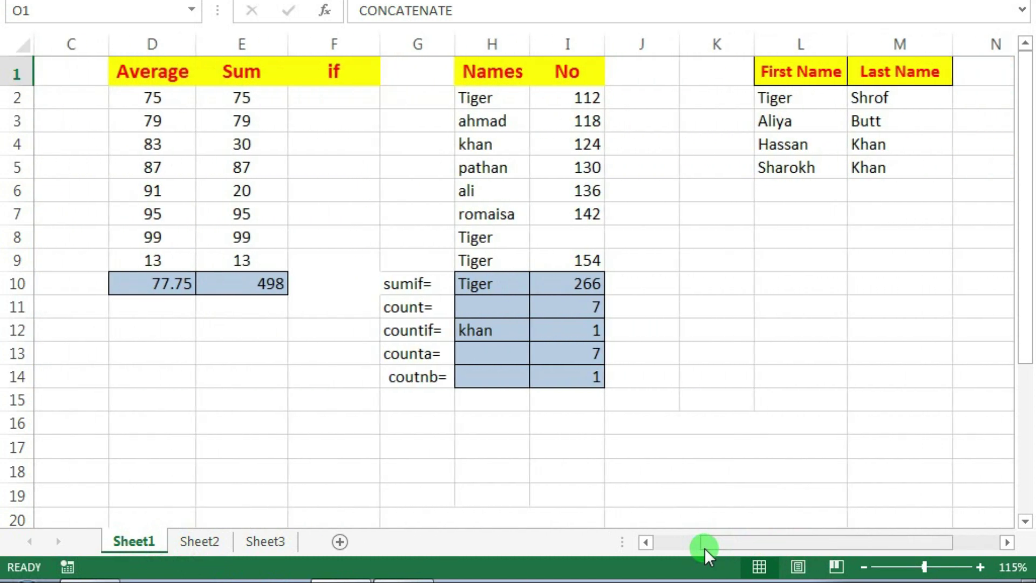
Begin an IF formula in F2 under the if heading, entering =IF( via =if
click(327, 96)
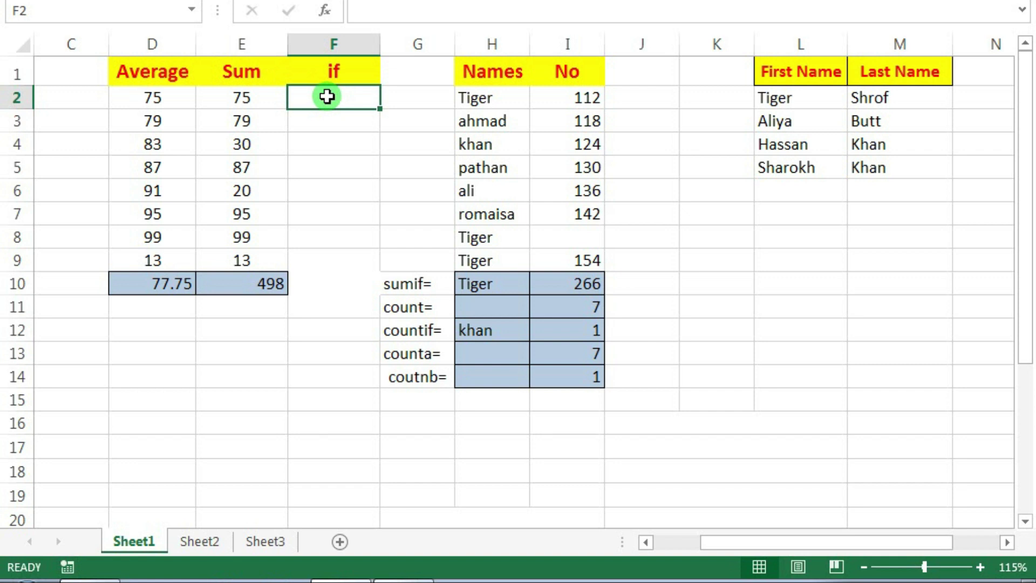
text(=)
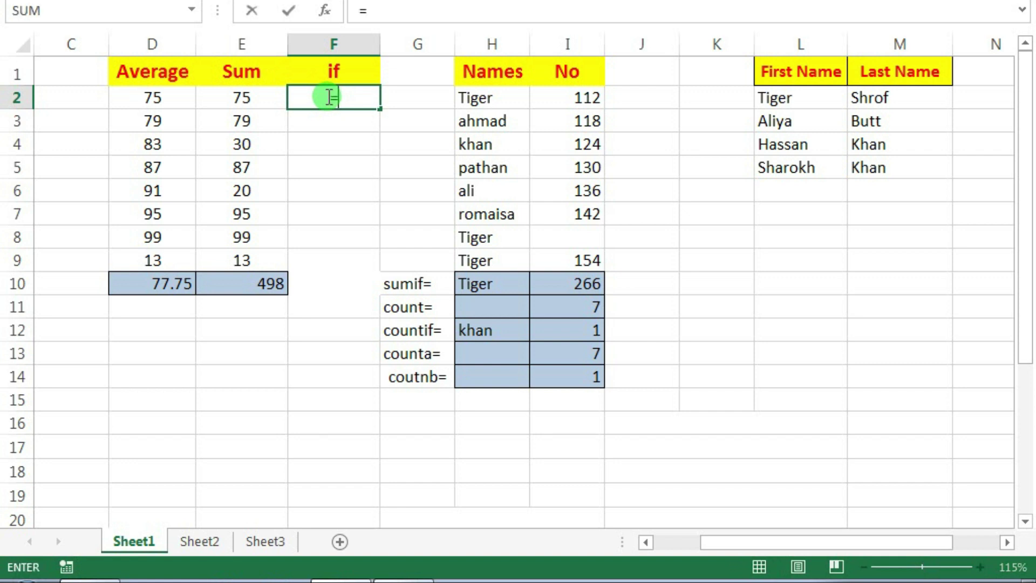
text(if)
key(Tab)
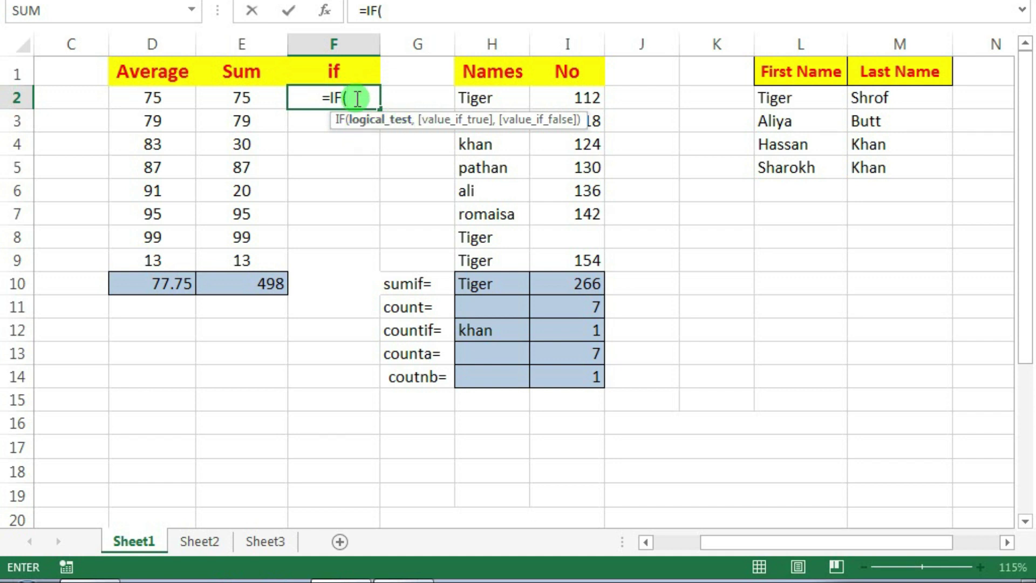
Complete F2 as =IF(E2>60,"yes","no"), returning yes for the Sum of 75
click(247, 97)
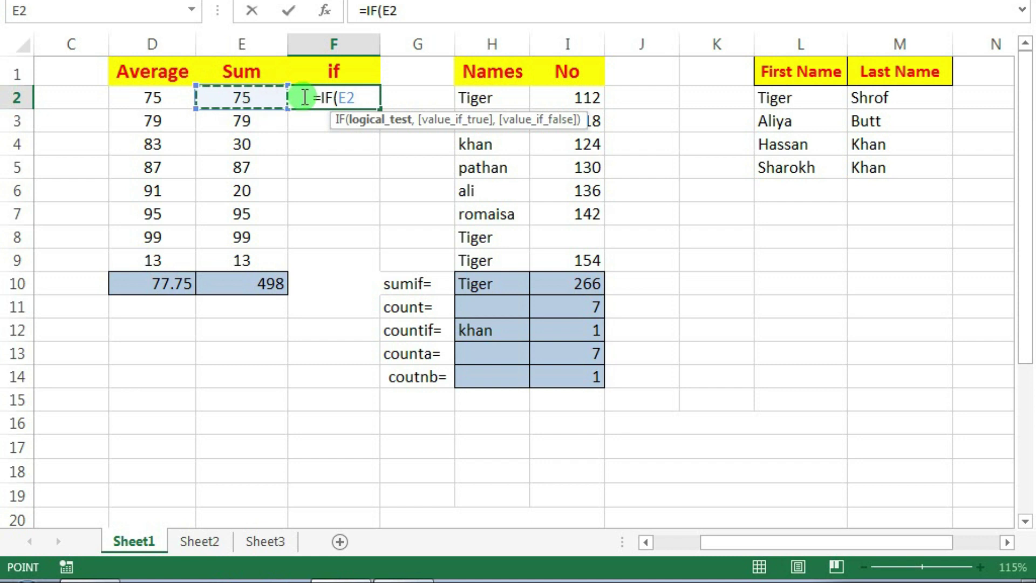
text(>)
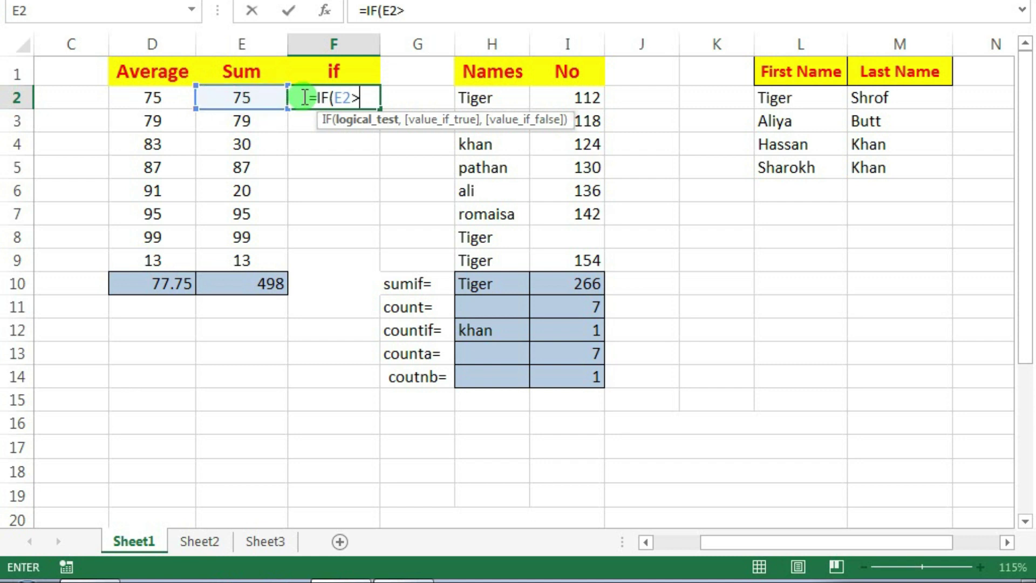
text(60)
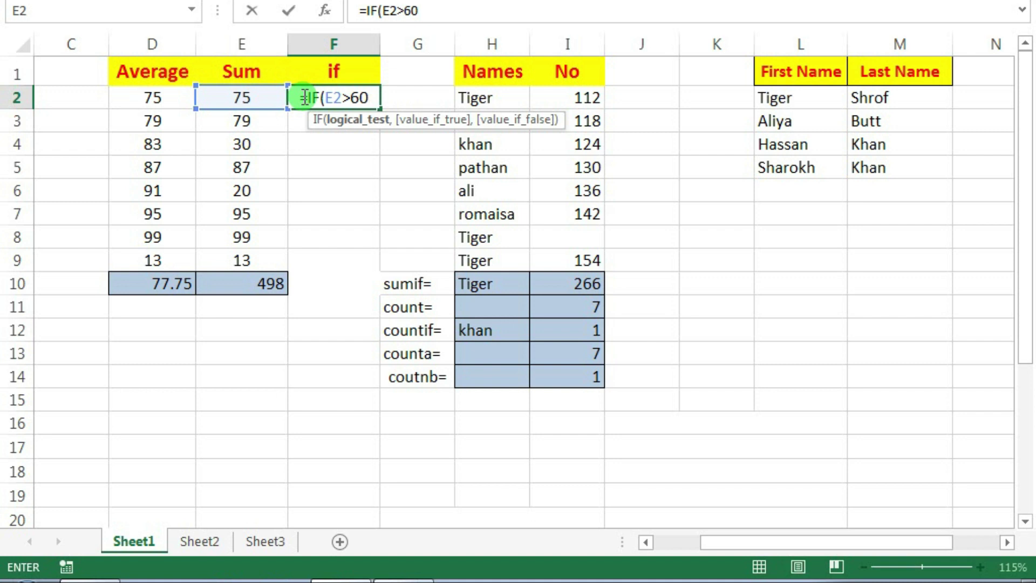
text(,)
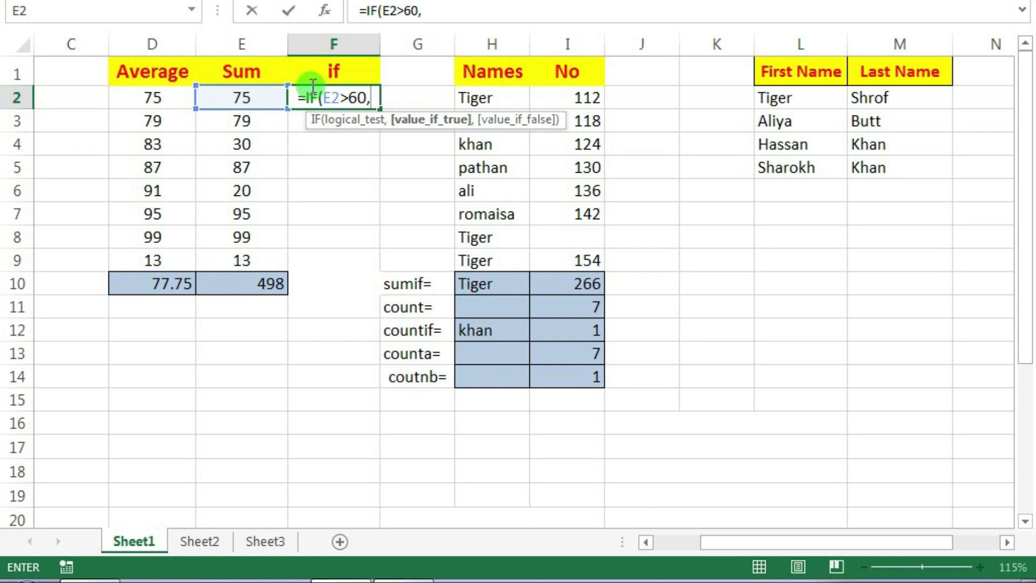
text("")
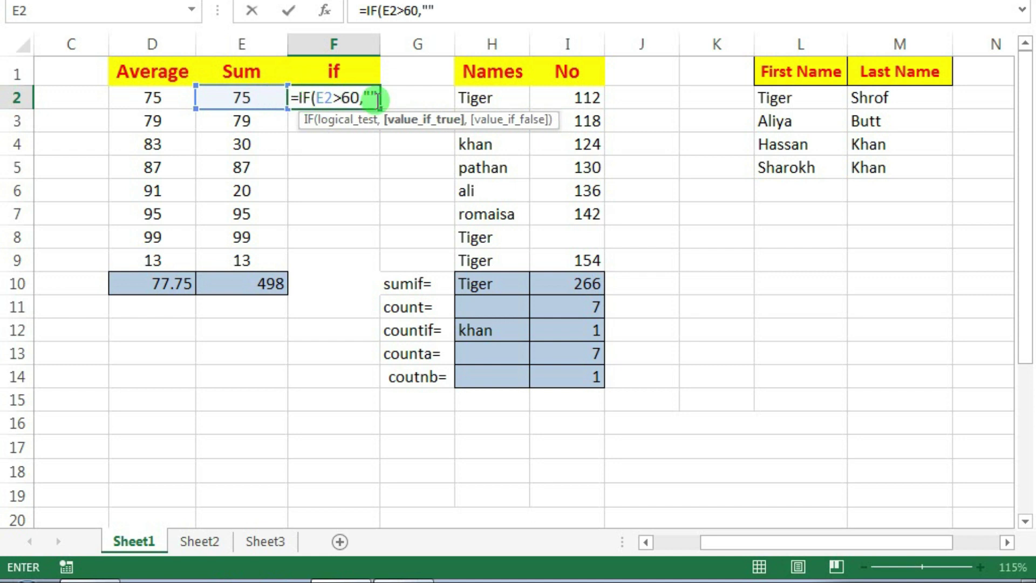
click(372, 99)
text(yes)
click(388, 98)
text(,"no")
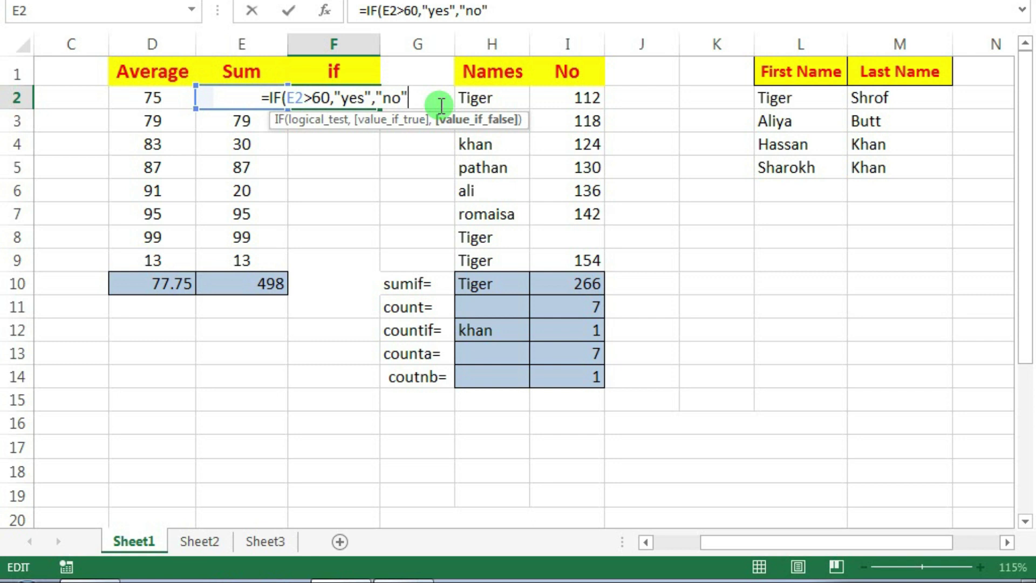
key(Return)
click(265, 98)
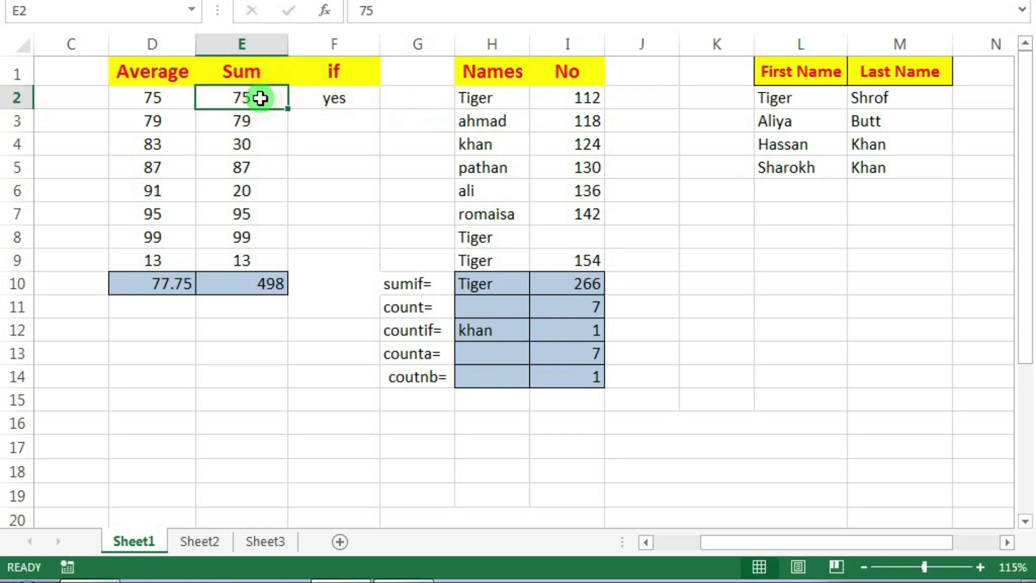
click(327, 101)
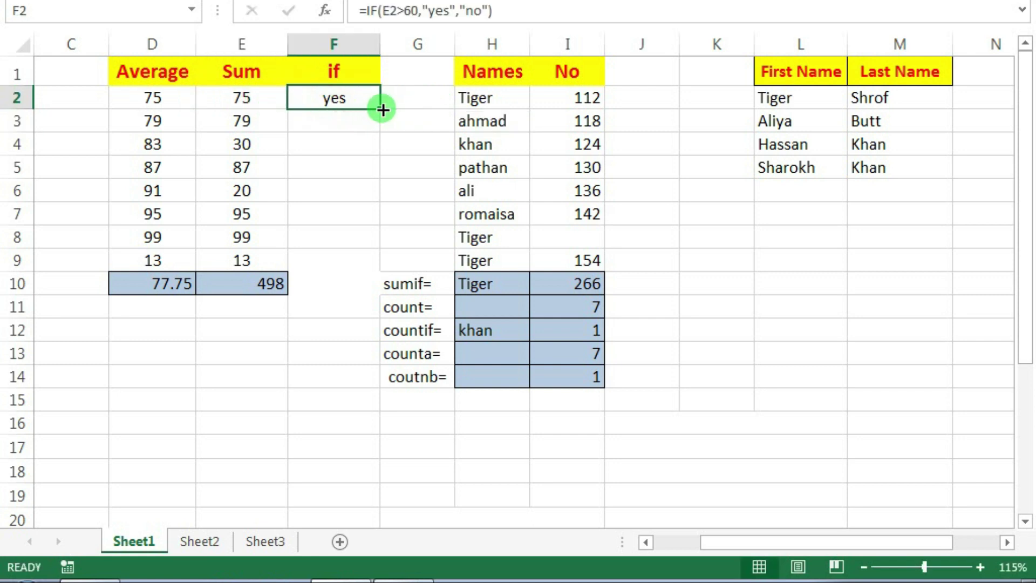
Fill the IF formula down to F9 and compare the no results with Sums 30, 20 and 13
drag(383, 110, 379, 264)
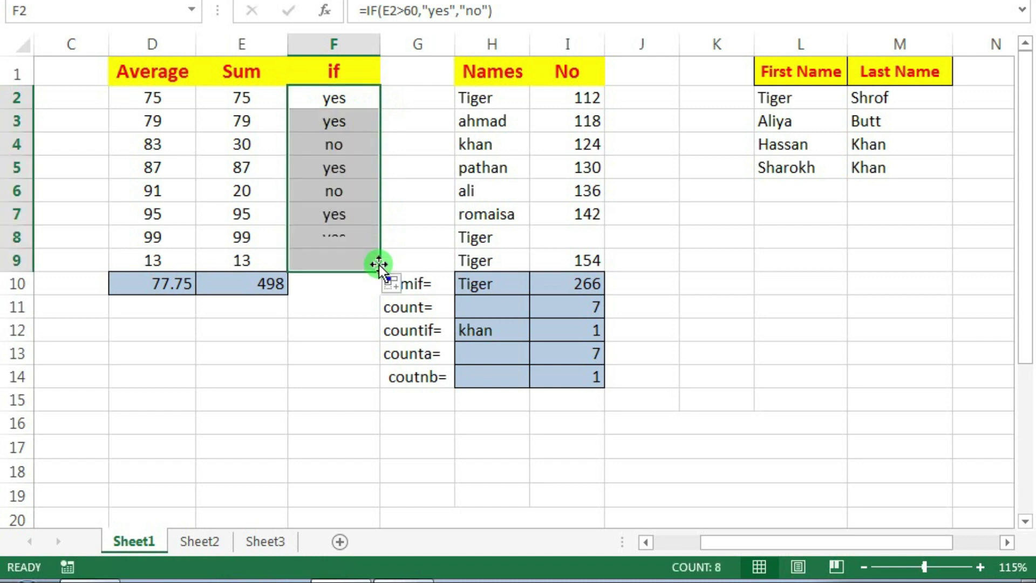
click(329, 142)
click(247, 138)
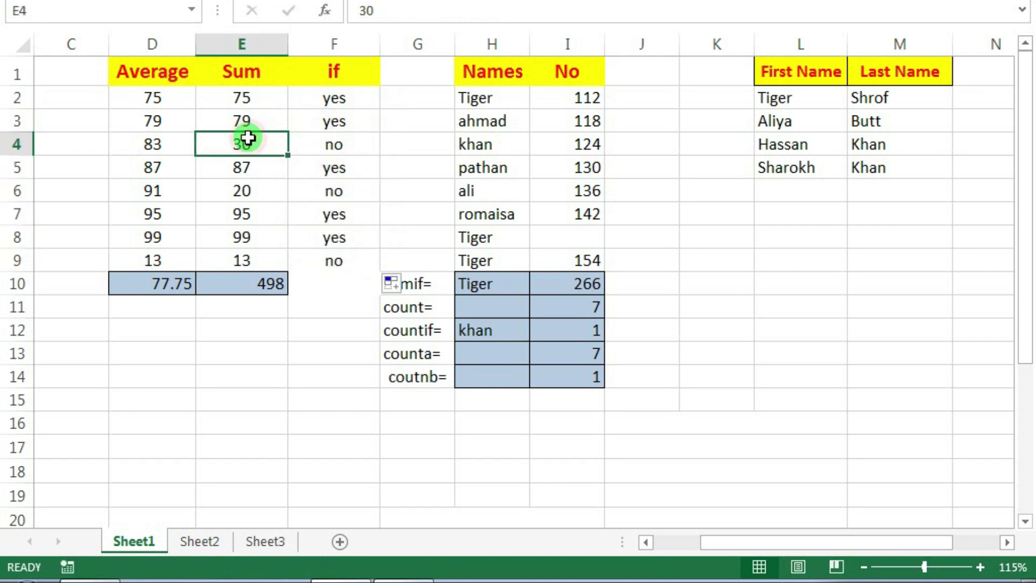
ctrl+click(319, 144)
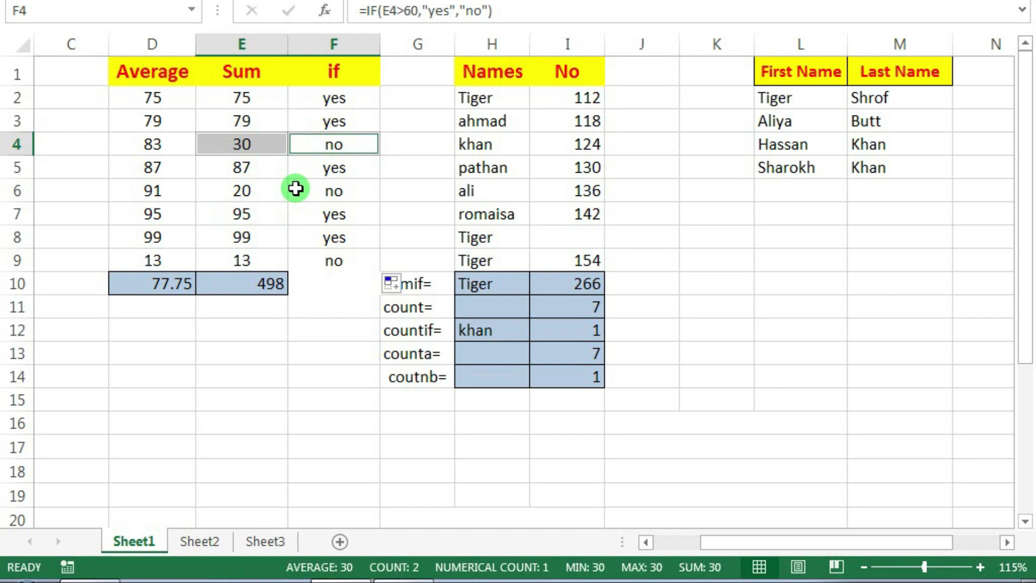
ctrl+click(296, 189)
ctrl+click(260, 190)
ctrl+click(320, 262)
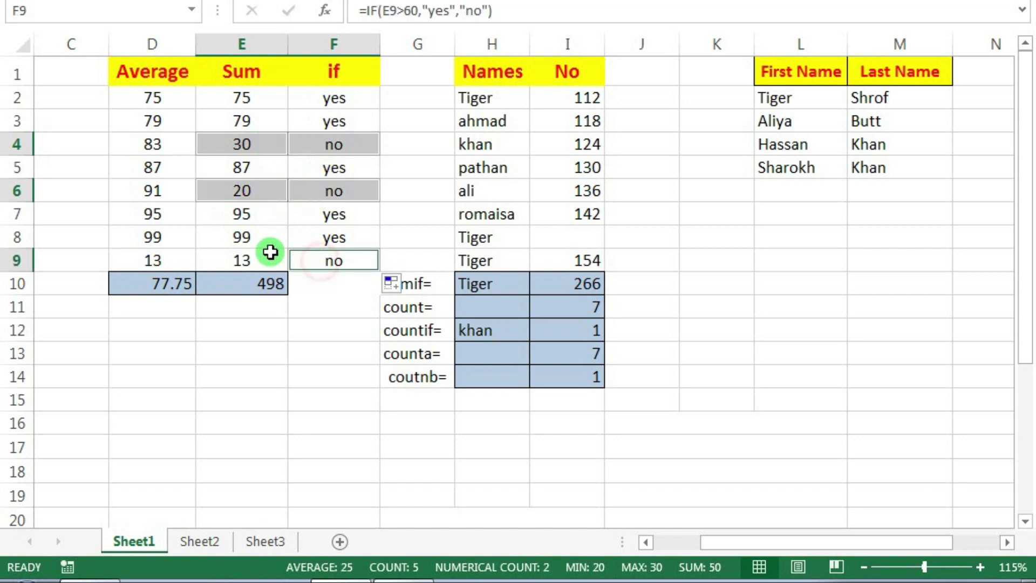
ctrl+click(270, 252)
Review the yes/no results in F2:F9 and view F2's IF formula
click(310, 219)
click(339, 262)
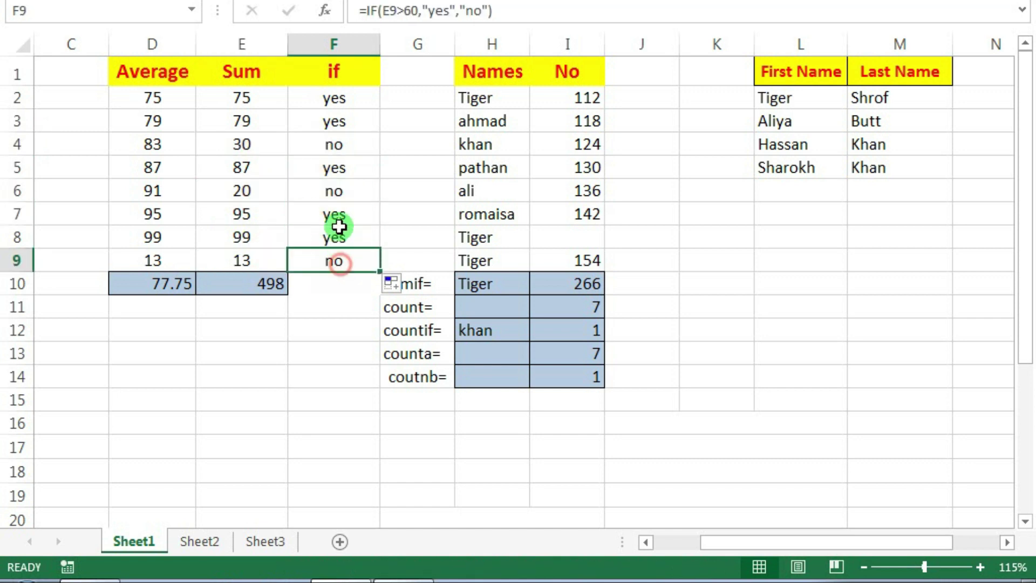
drag(339, 226, 334, 104)
click(335, 105)
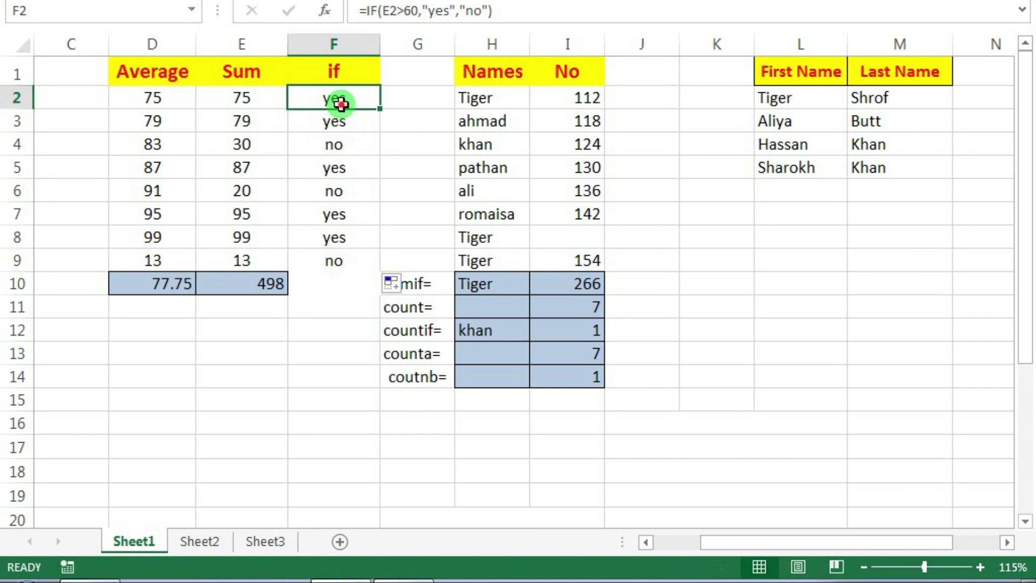
double_click(341, 103)
Change F2's formula to =IF(E2>60,"han","nahi") in place of yes and no
drag(361, 101, 341, 96)
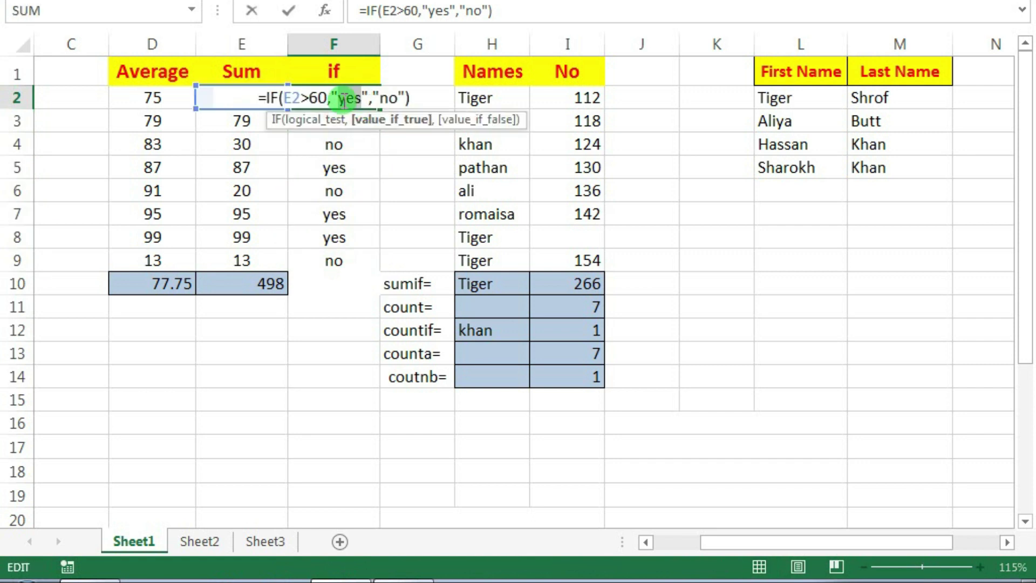
text(han)
drag(400, 99, 382, 99)
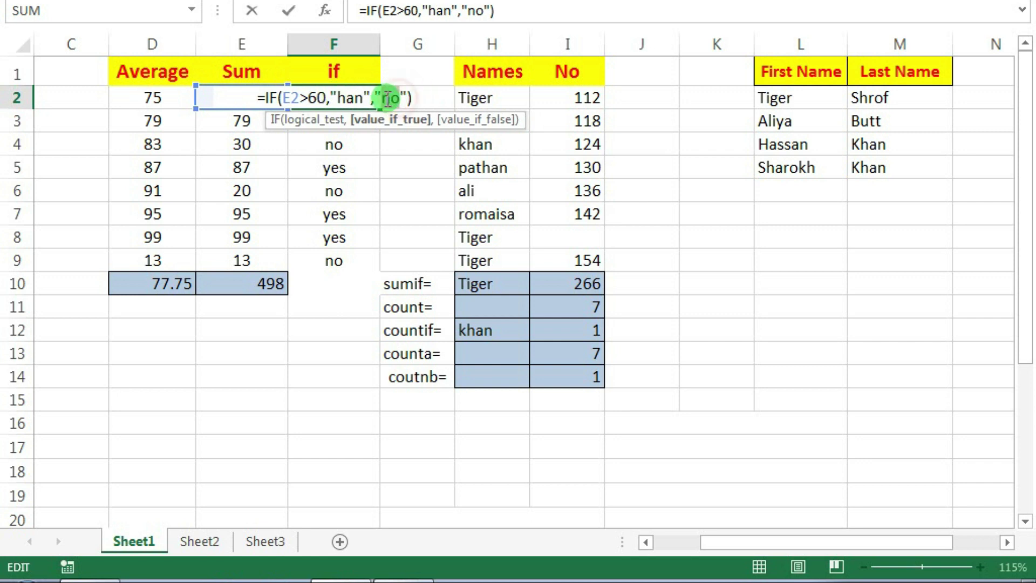
text(nahi)
key(Return)
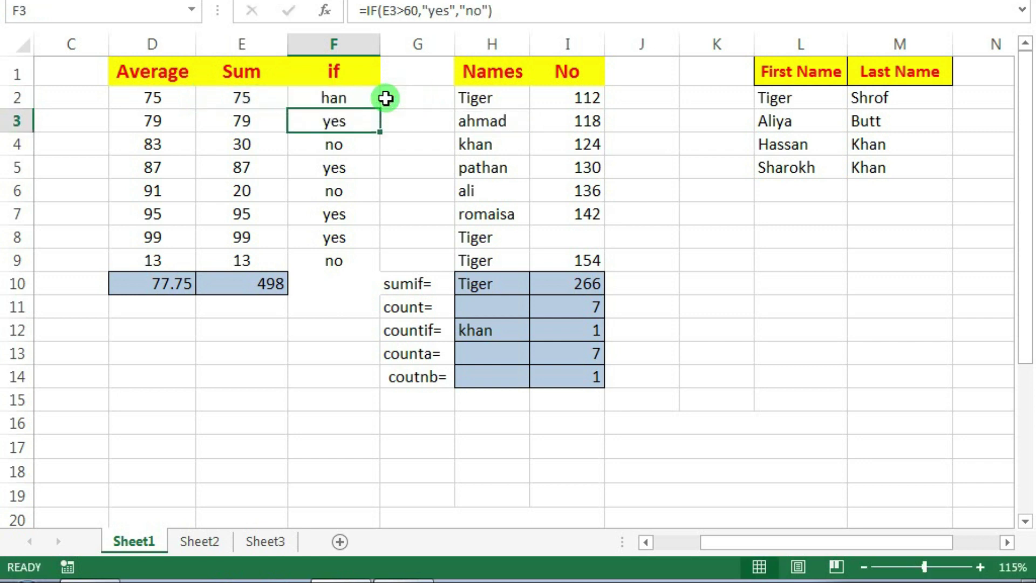
Fill the edited IF formula down to F9 and review the han/nahi results
click(365, 99)
drag(379, 111, 383, 261)
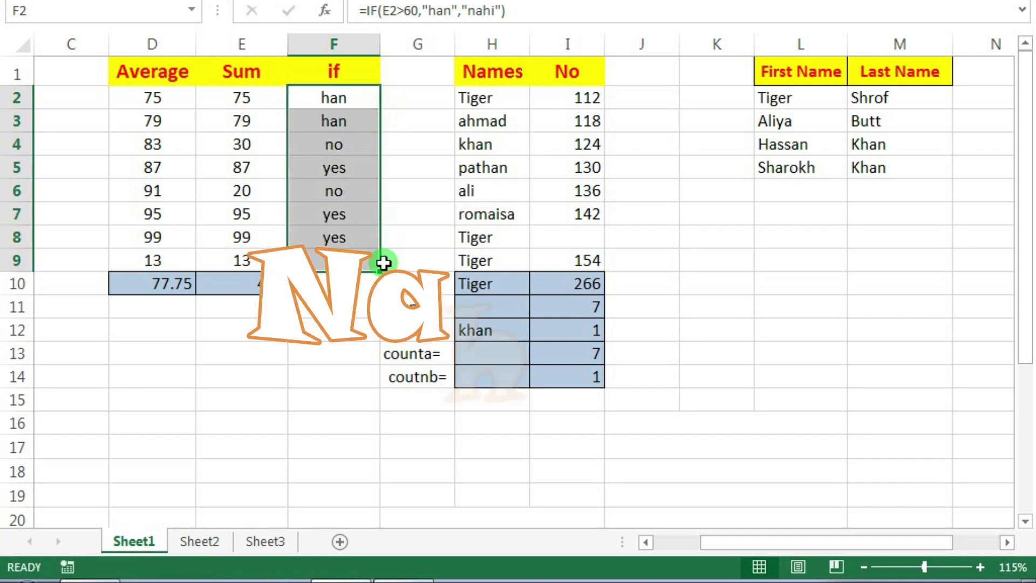
click(339, 193)
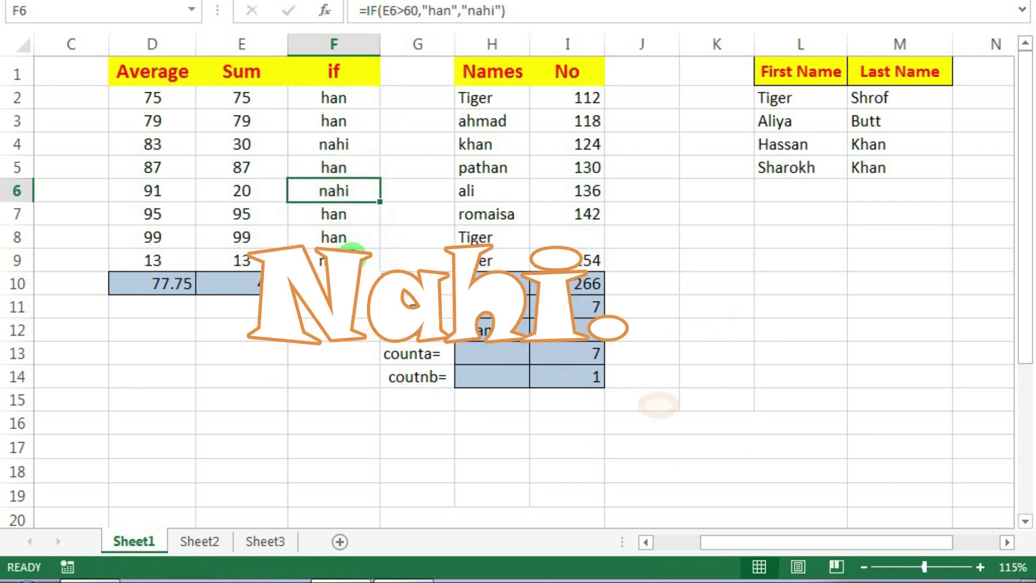
ctrl+click(340, 260)
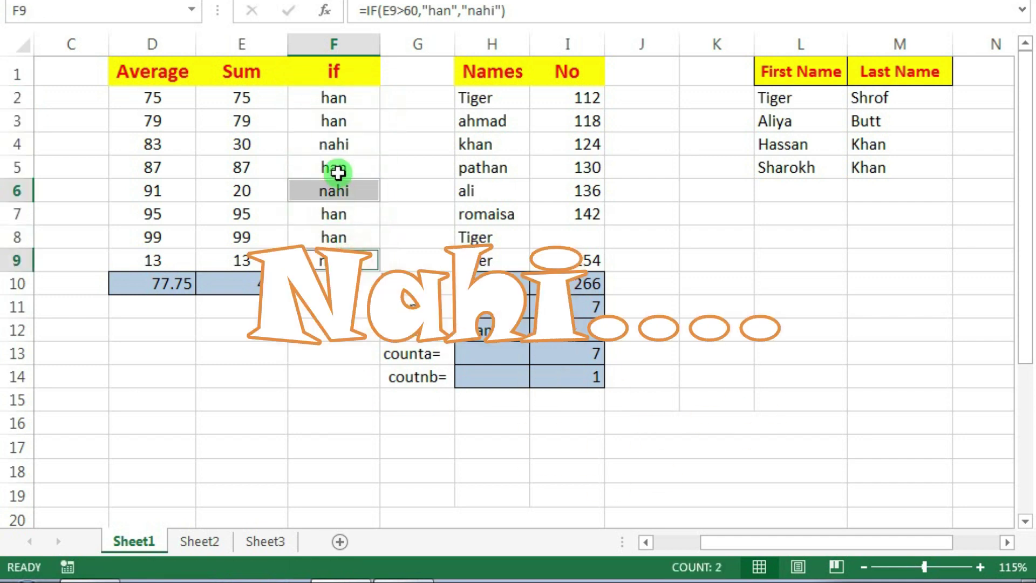
ctrl+click(338, 145)
click(339, 193)
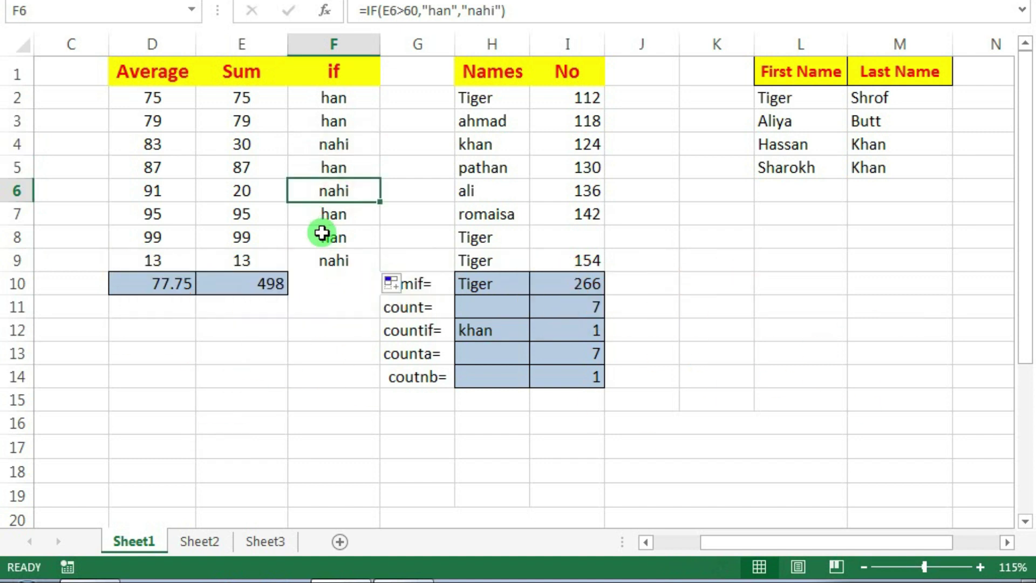
click(328, 258)
drag(332, 99, 334, 256)
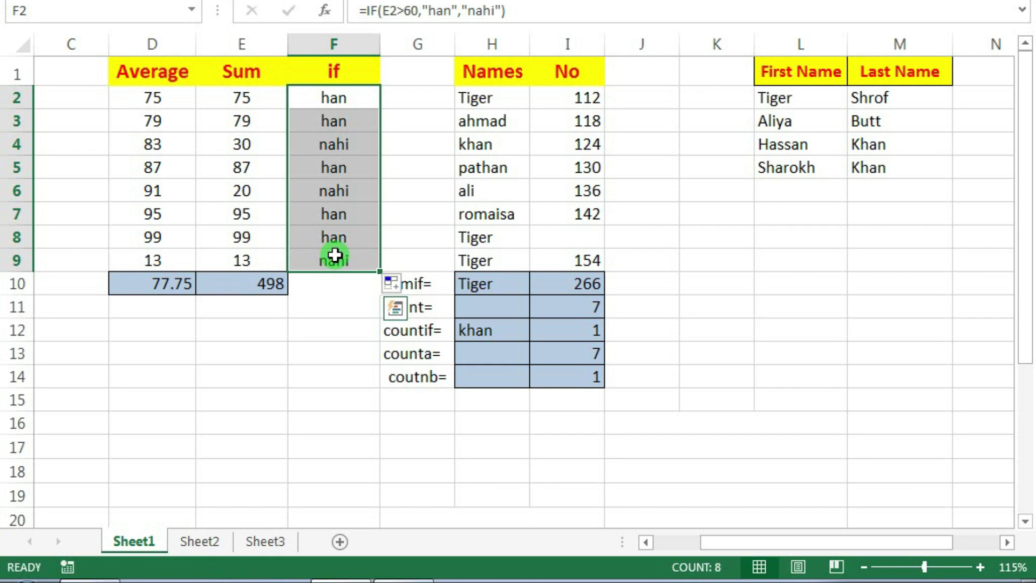
click(335, 279)
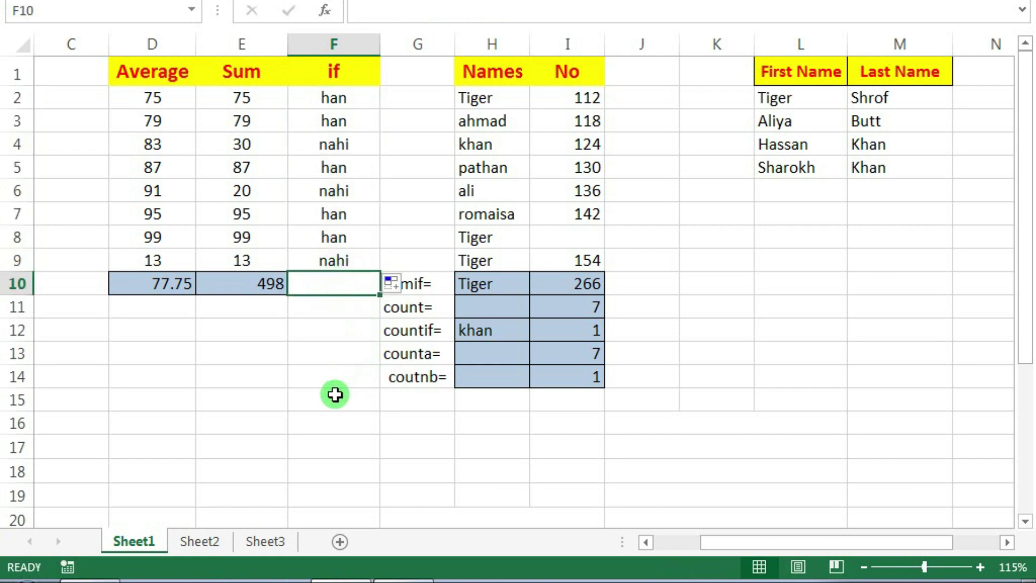
Review Sheet3's topic list, including the vlookup and Drop Down List rows
click(265, 542)
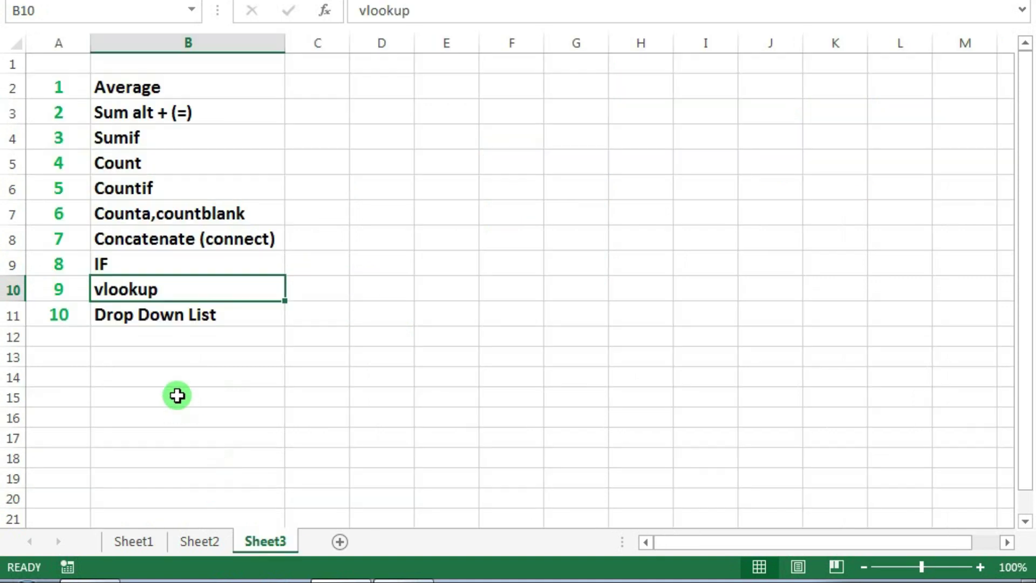
click(11, 290)
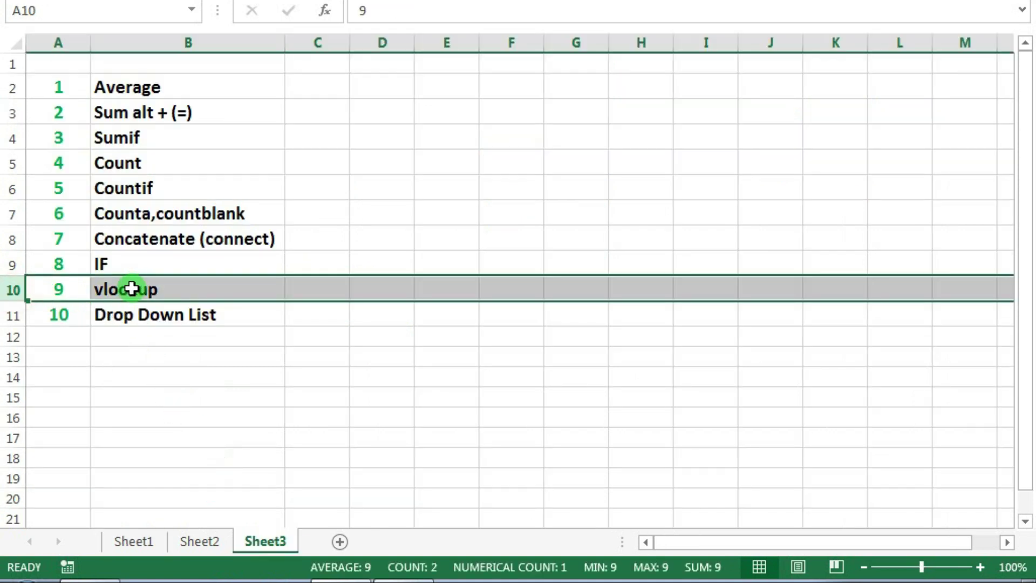
click(154, 292)
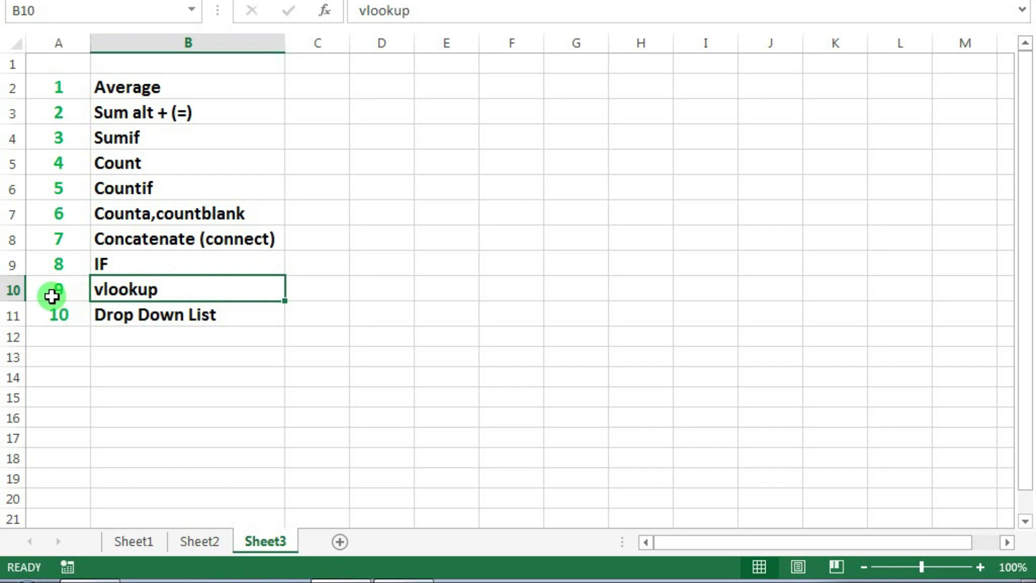
click(12, 292)
click(12, 315)
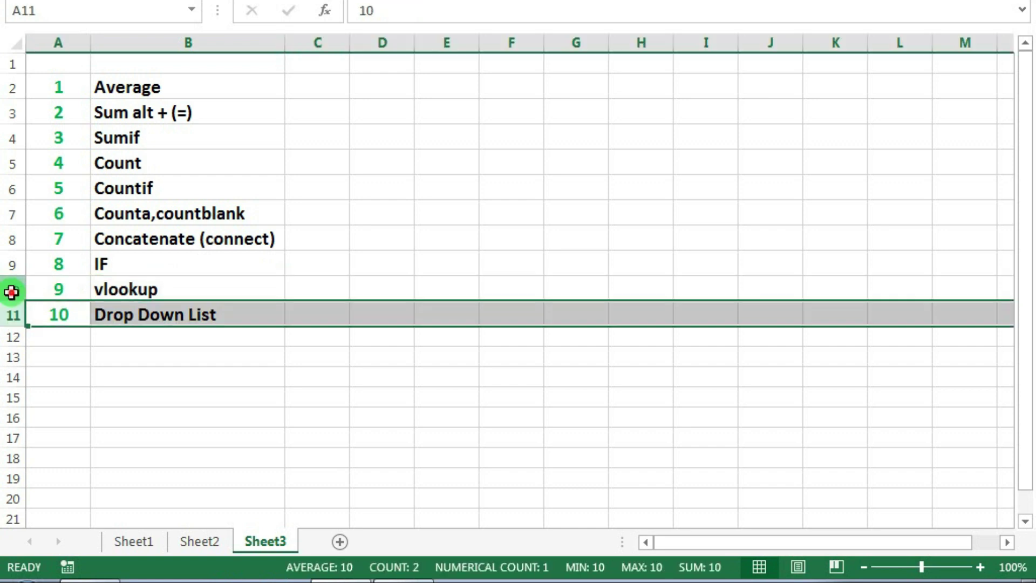
click(12, 290)
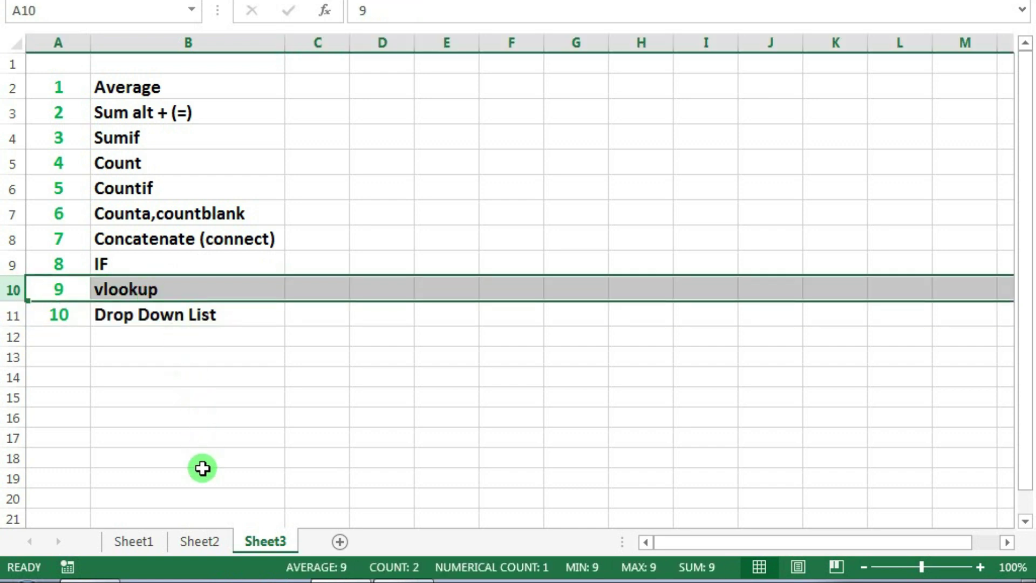
On Sheet2, go over the Name, Email, Phone Number and Salery columns, then select D14 and D15
click(203, 540)
mouse_move(190, 102)
mouse_down()
mouse_move(420, 194)
mouse_move(588, 296)
mouse_up()
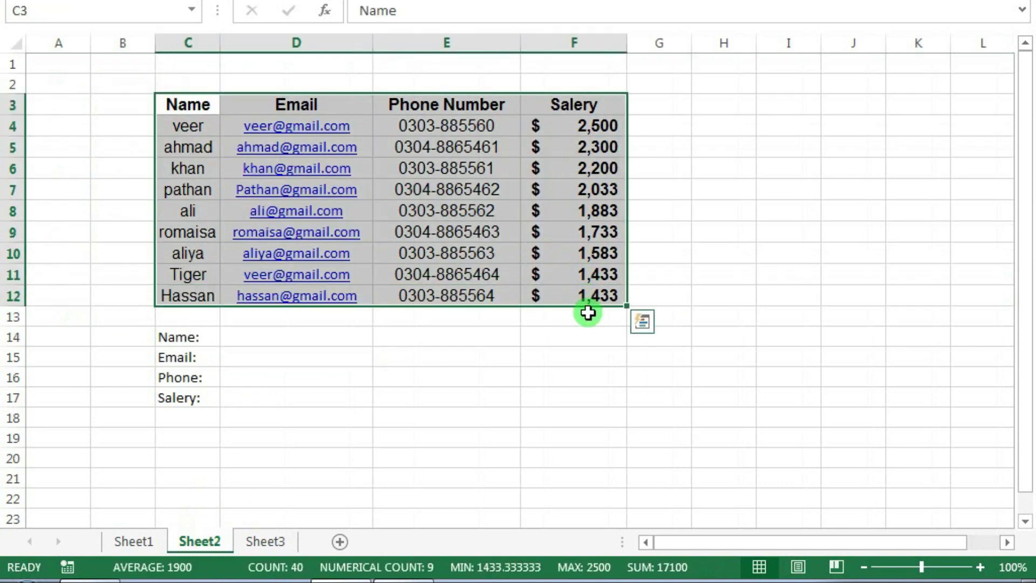
click(588, 314)
drag(188, 104, 187, 232)
drag(297, 104, 296, 275)
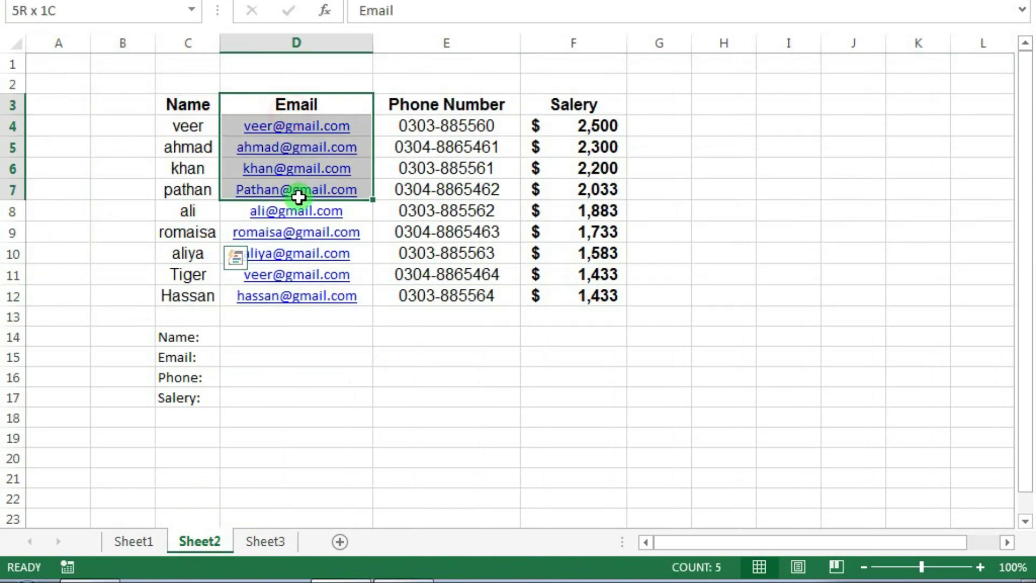
drag(446, 104, 447, 274)
drag(574, 104, 564, 287)
click(378, 274)
click(274, 341)
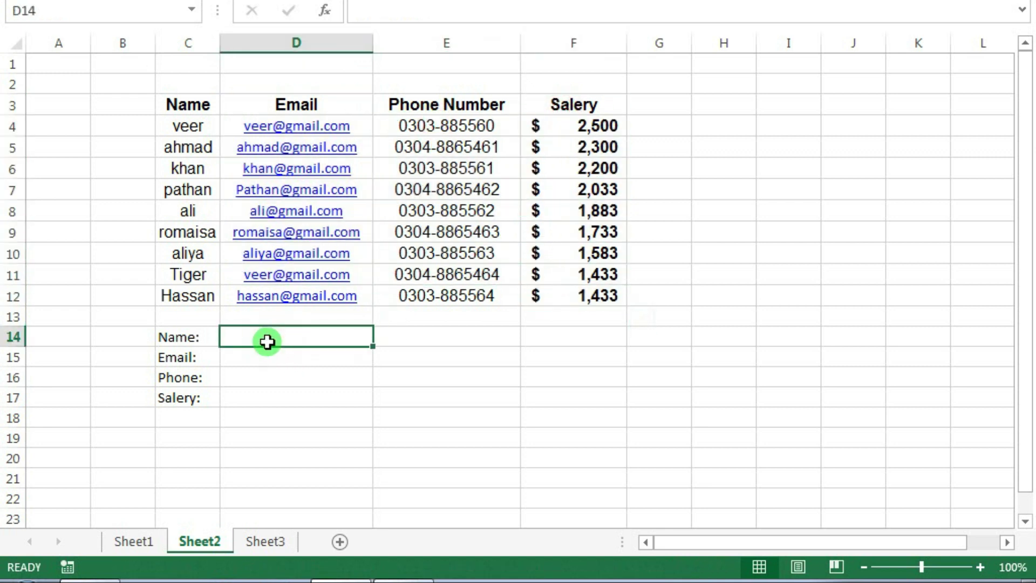
click(255, 359)
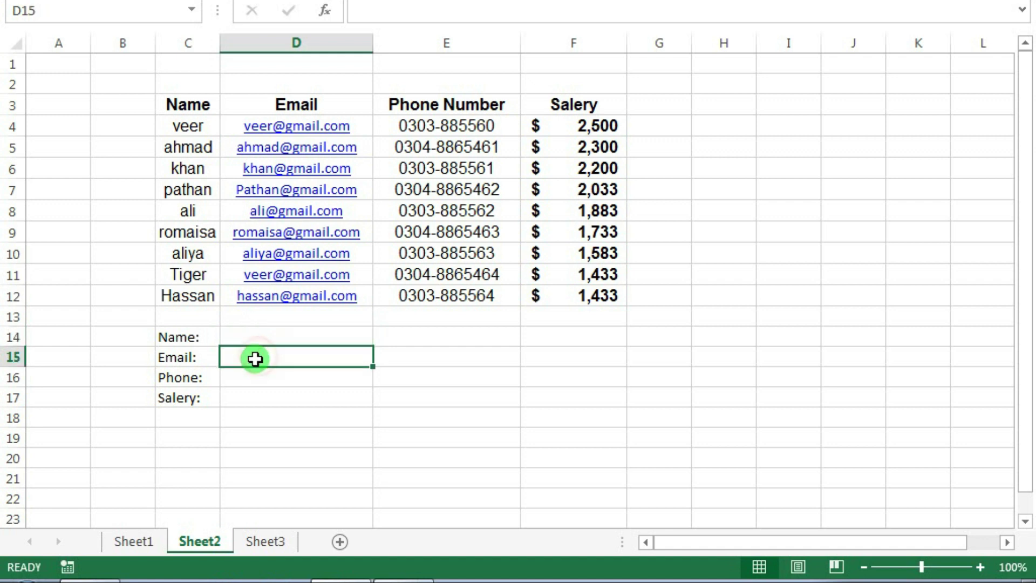
In D15, start a VLOOKUP with D14 as lookup value and C3:F12 as the table
text(=)
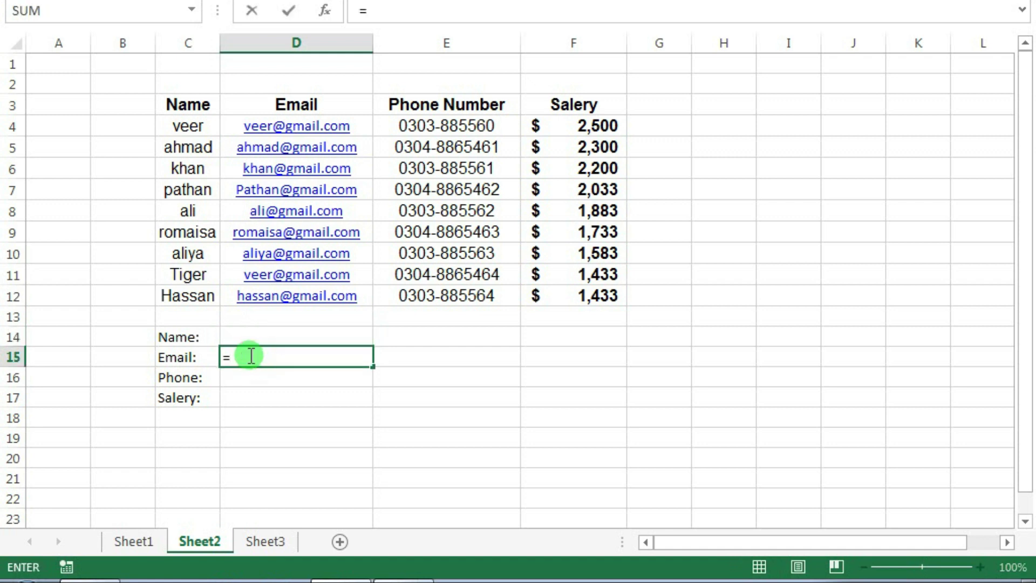
text(vl)
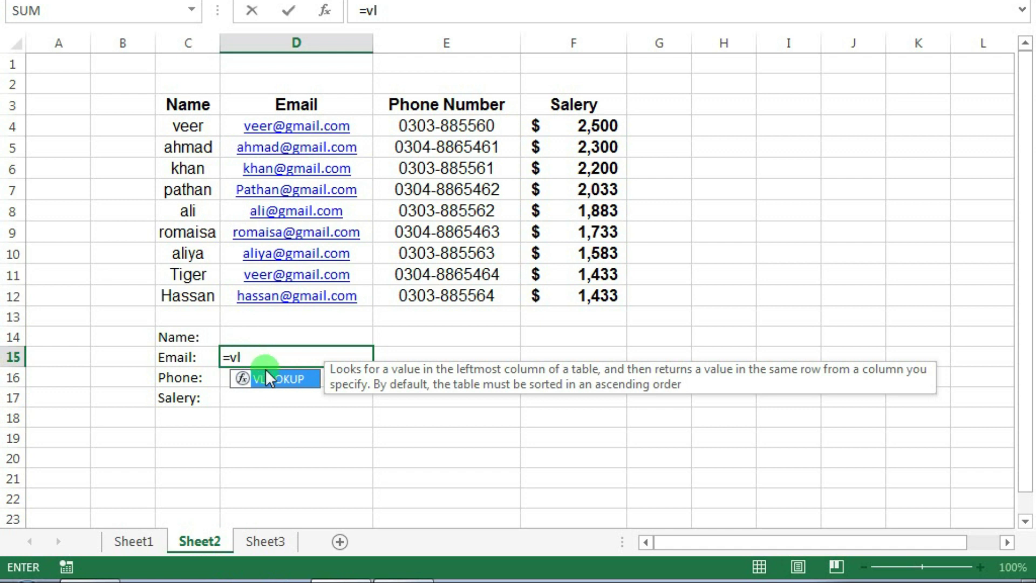
double_click(267, 379)
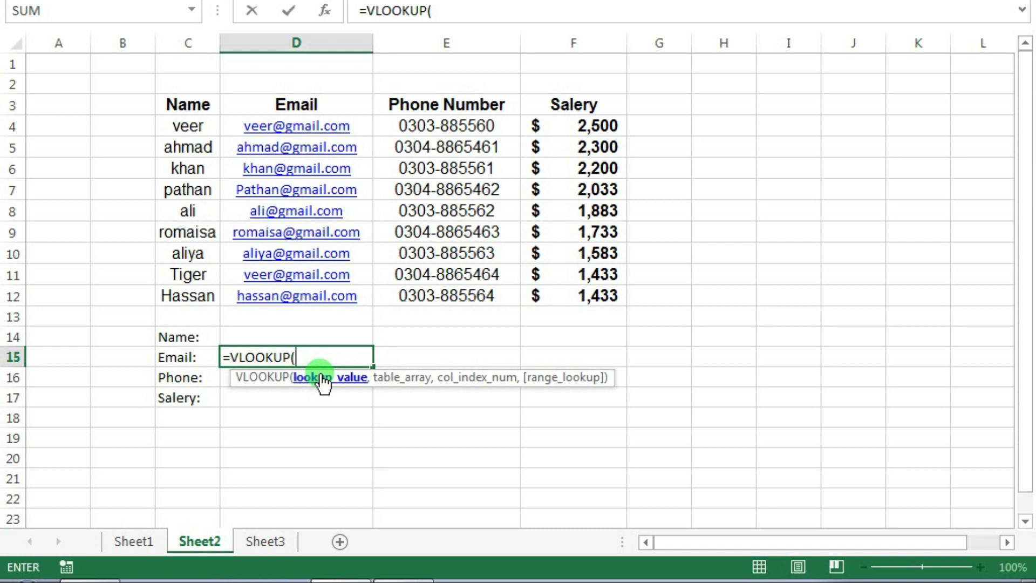
click(278, 337)
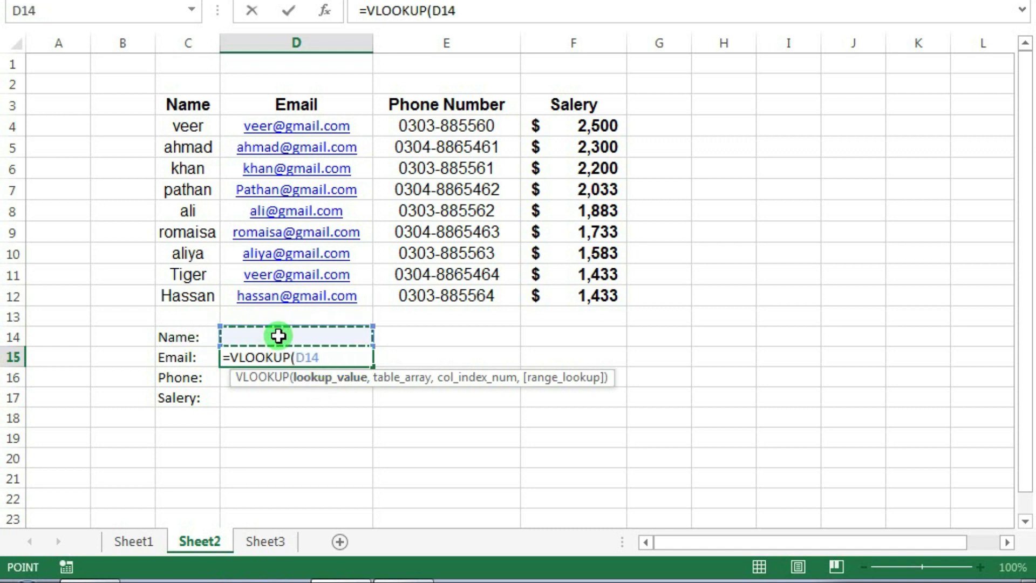
text(,)
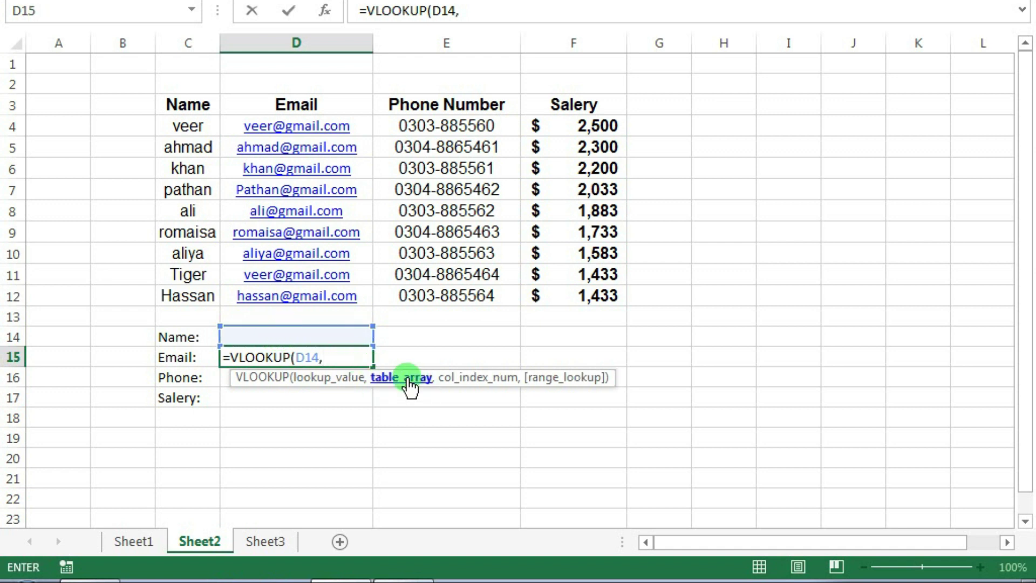
mouse_move(176, 100)
mouse_down()
mouse_move(544, 196)
mouse_move(564, 286)
mouse_up()
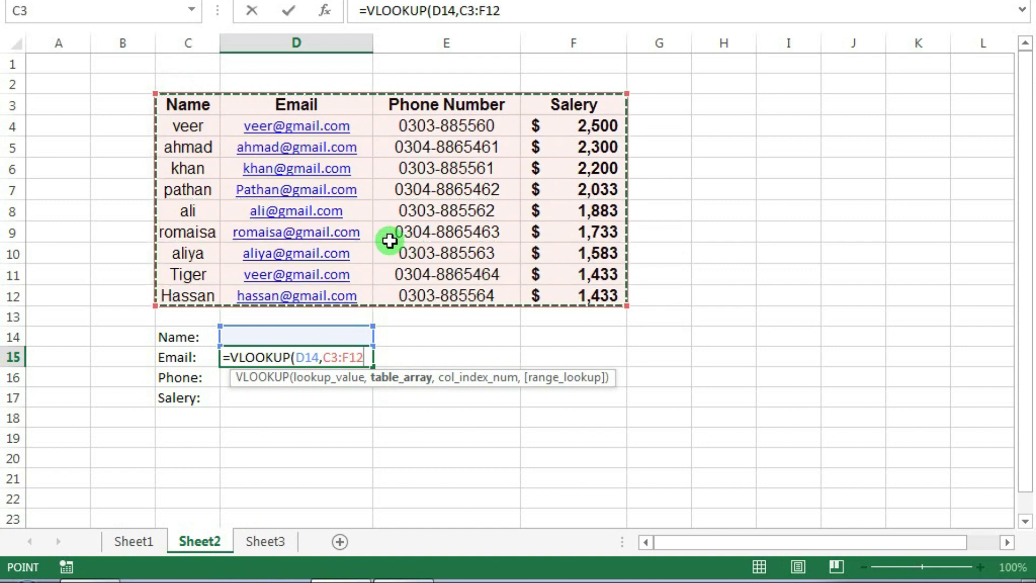
text(,)
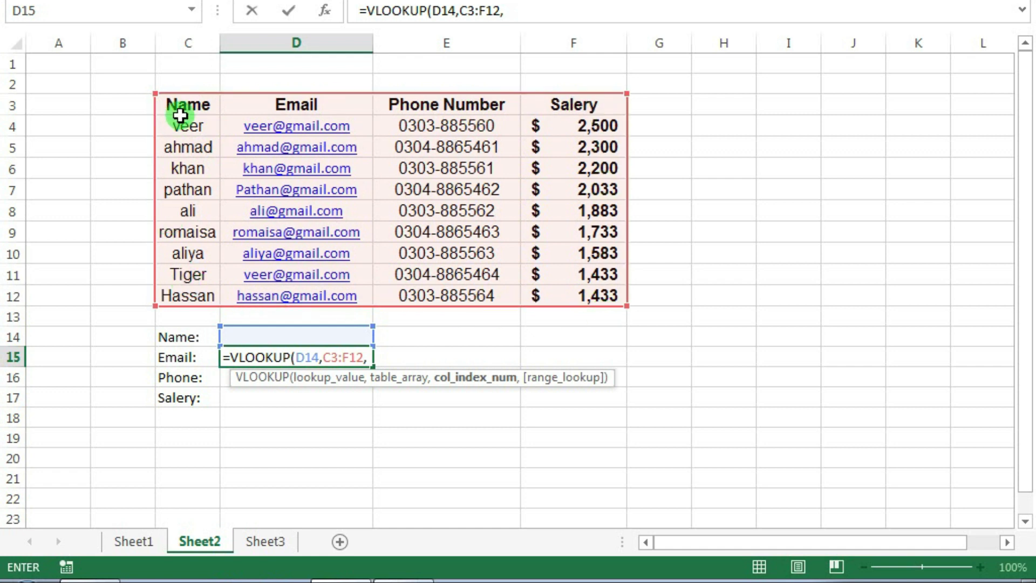
Complete the formula as =VLOOKUP(D14,C3:F12,2,FALSE) for an exact email match
key(ctrl+shift+d)
click(192, 156)
click(319, 162)
click(447, 163)
click(559, 159)
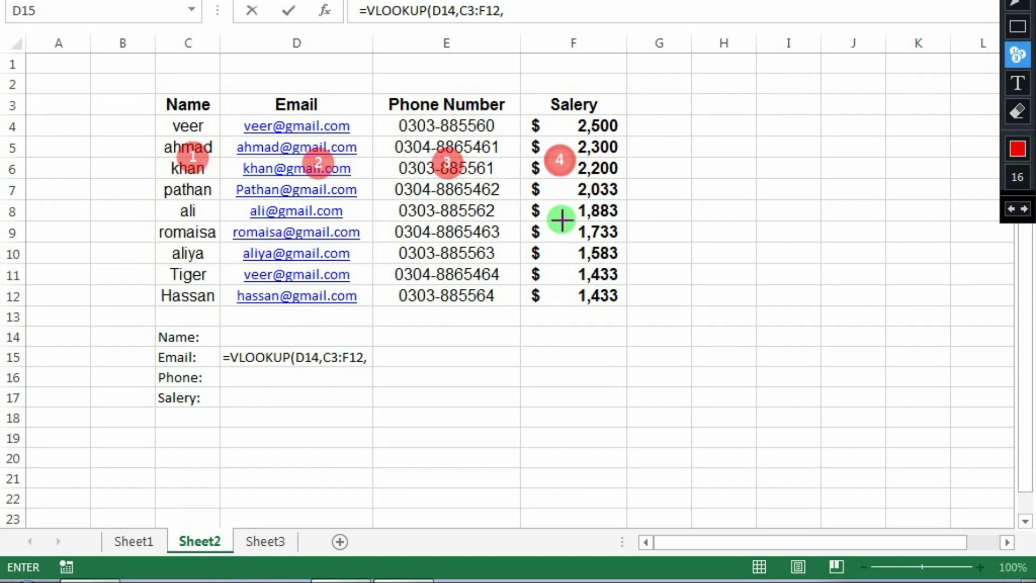
key(ctrl+shift+d)
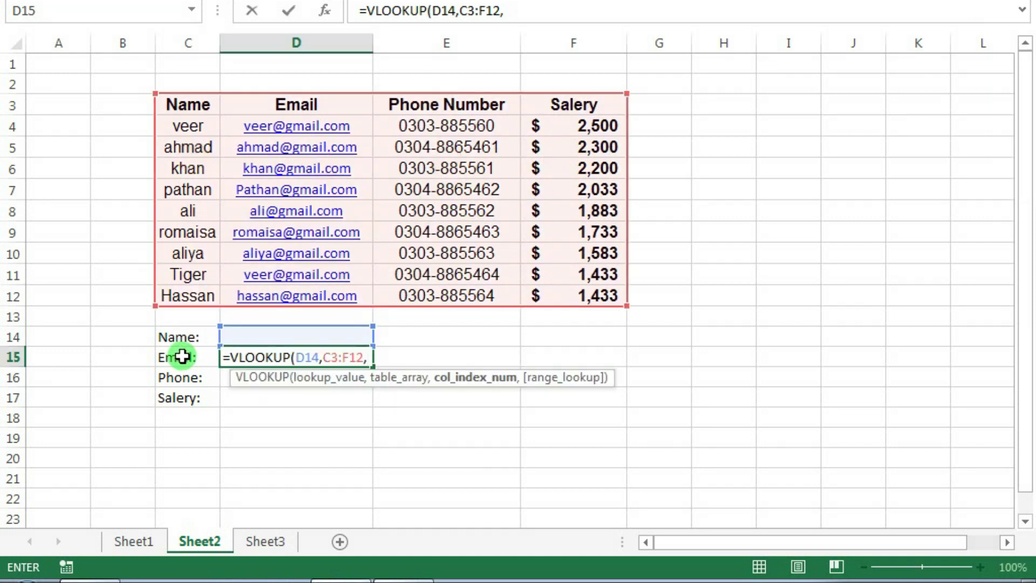
text(2)
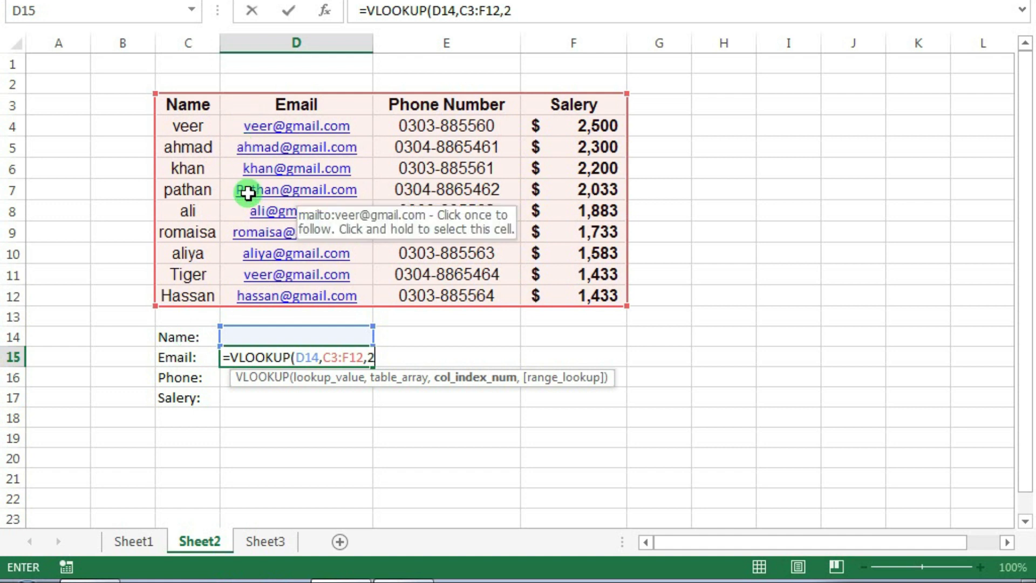
text(,)
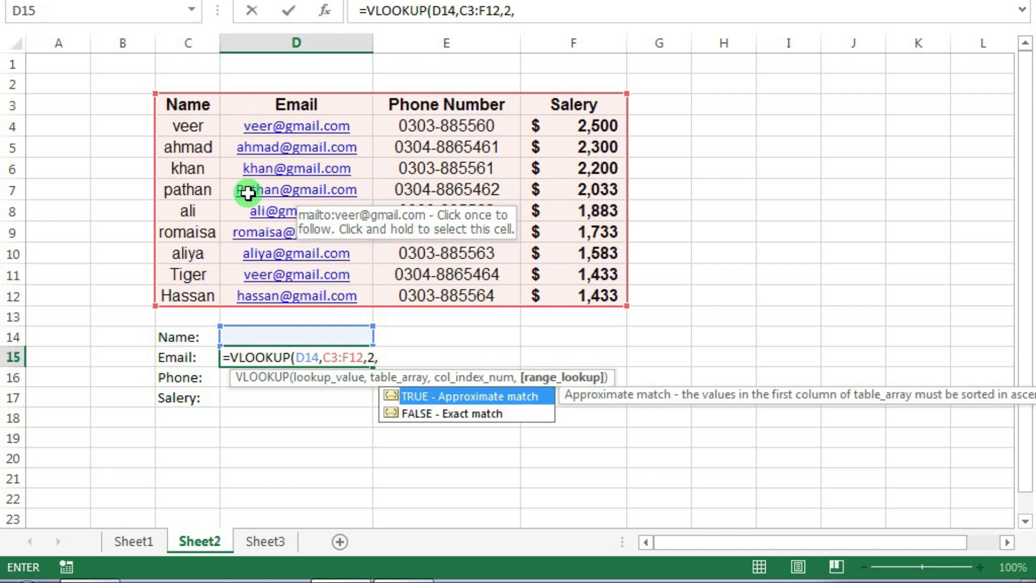
click(426, 412)
click(430, 399)
click(430, 413)
double_click(430, 414)
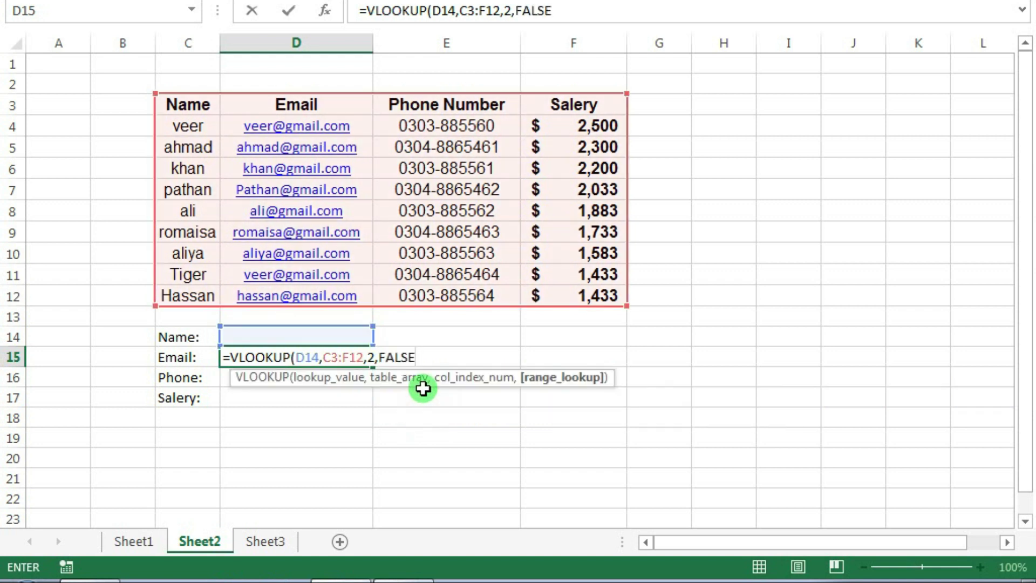
key(Return)
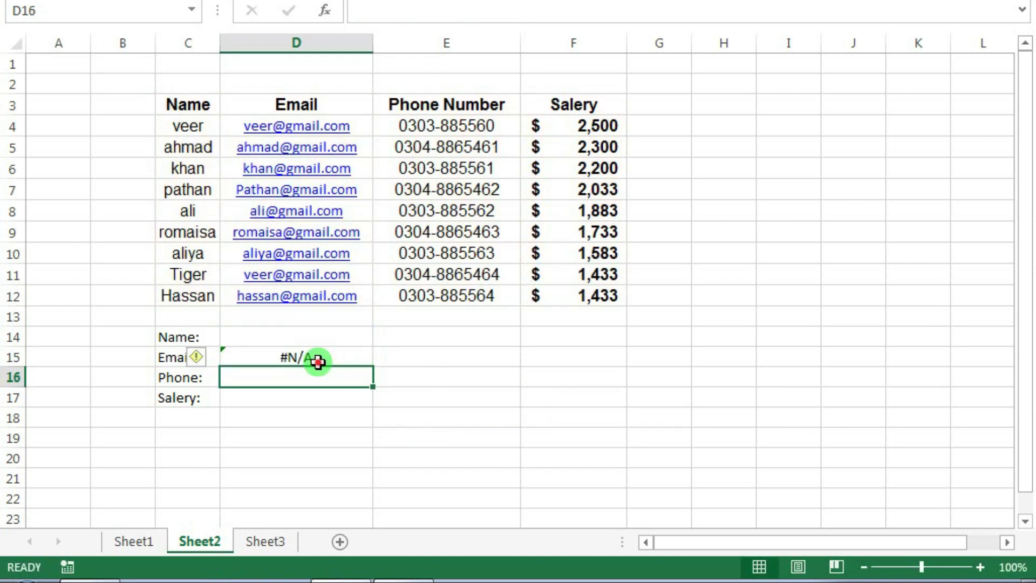
click(317, 358)
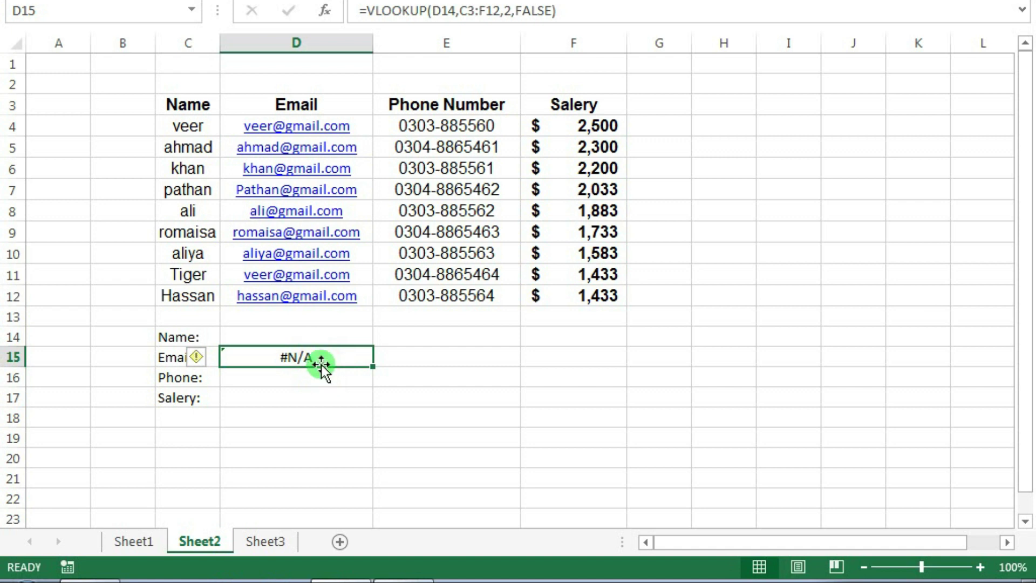
click(315, 339)
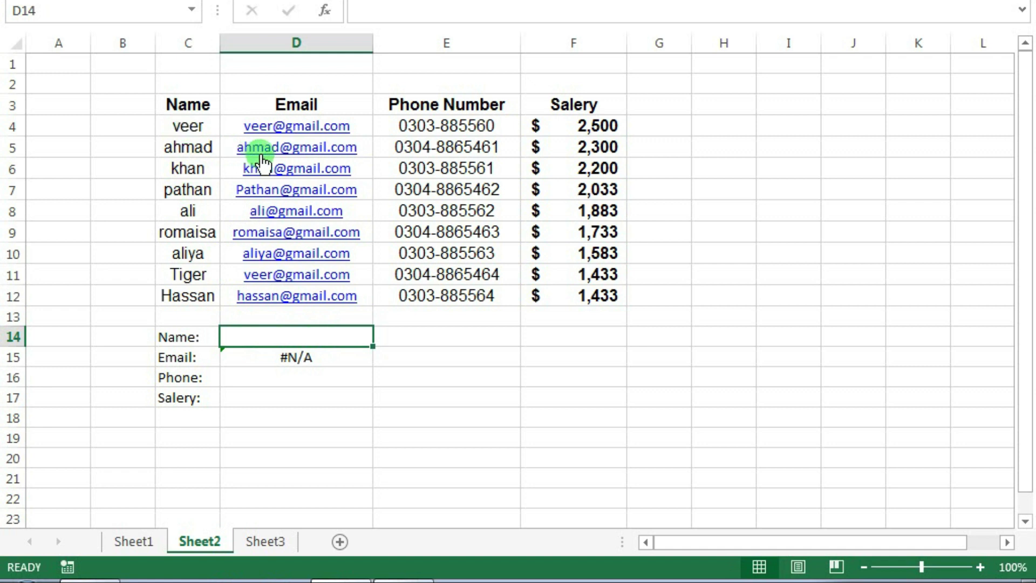
text(veer)
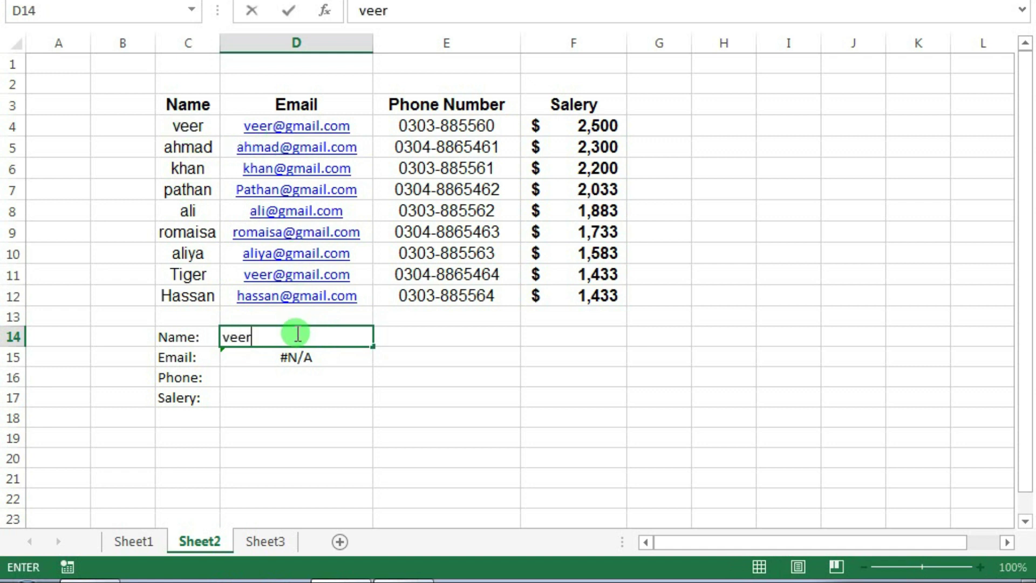
key(Return)
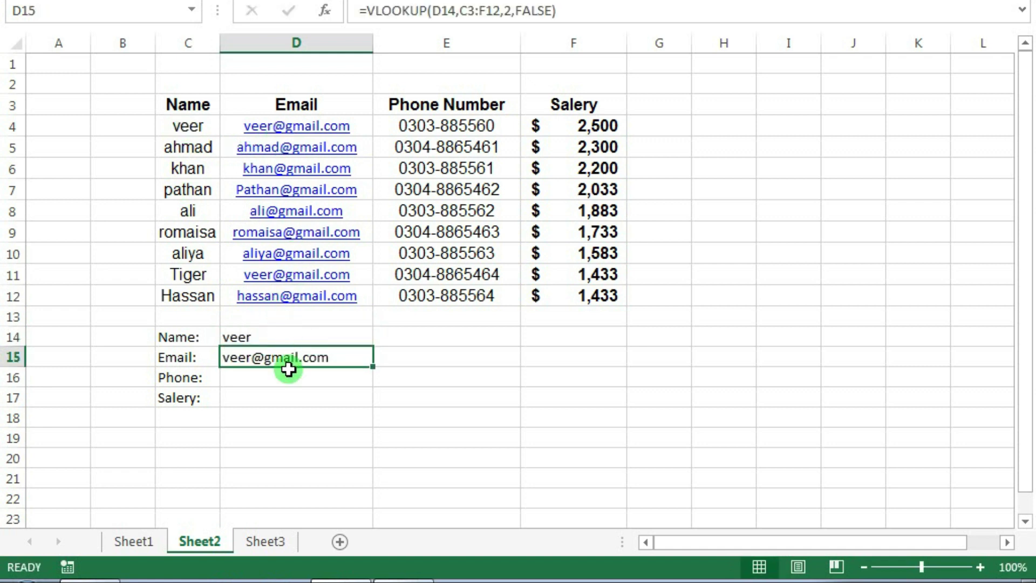
click(312, 375)
click(296, 351)
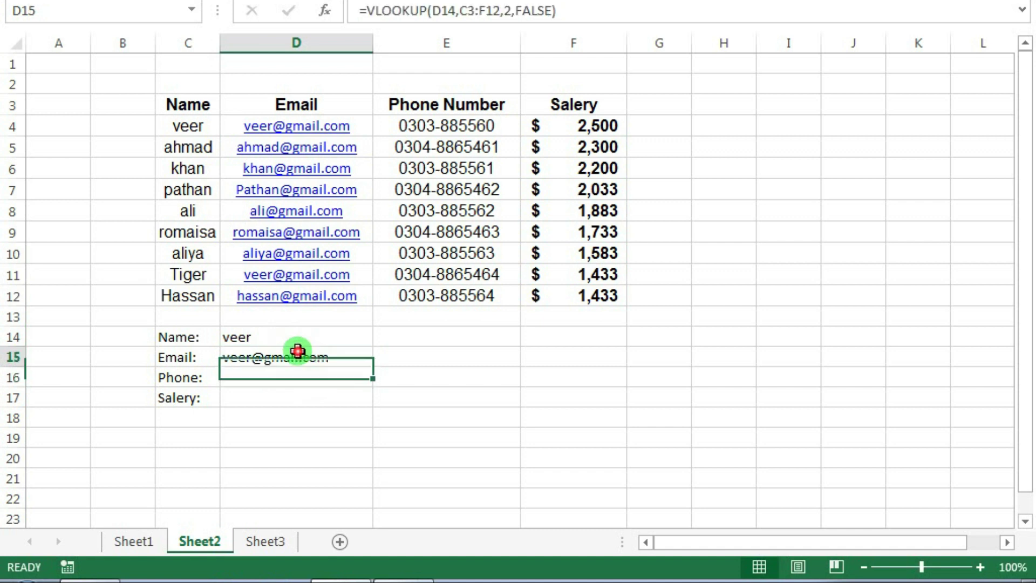
click(297, 377)
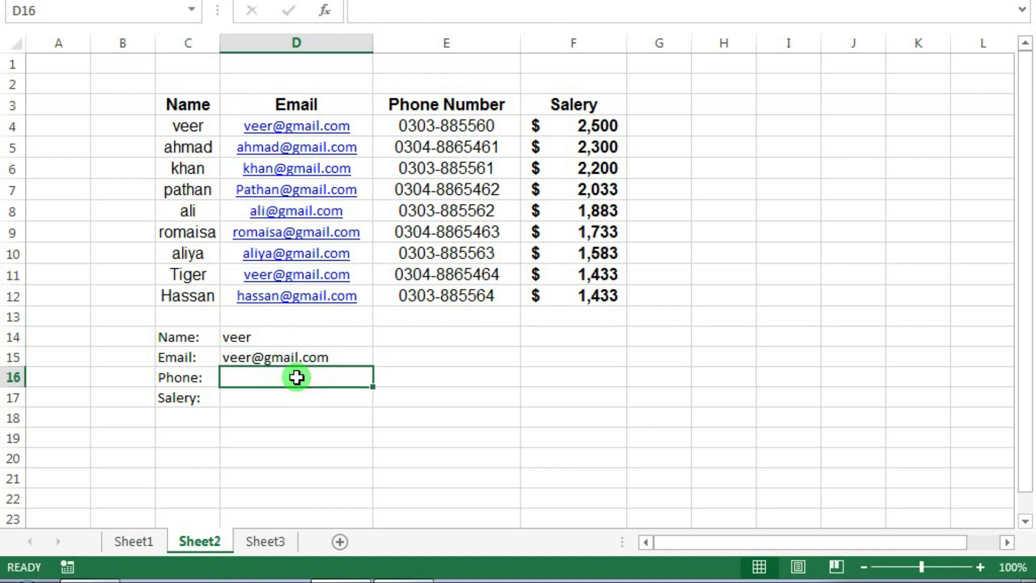
Enter =VLOOKUP(D14,C3:F12,3,FALSE) in D16 to look up the phone number
text(=vl)
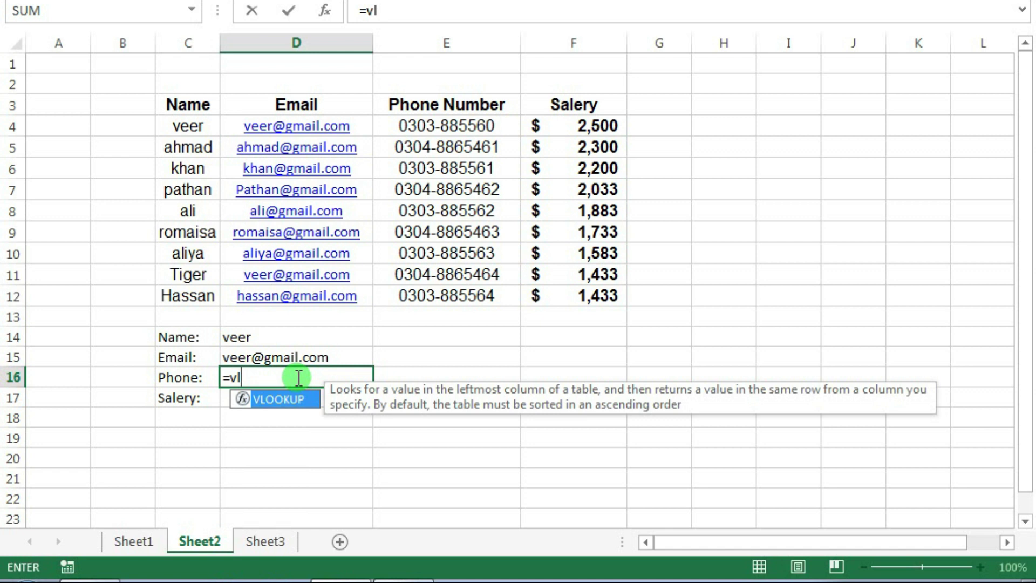
key(Tab)
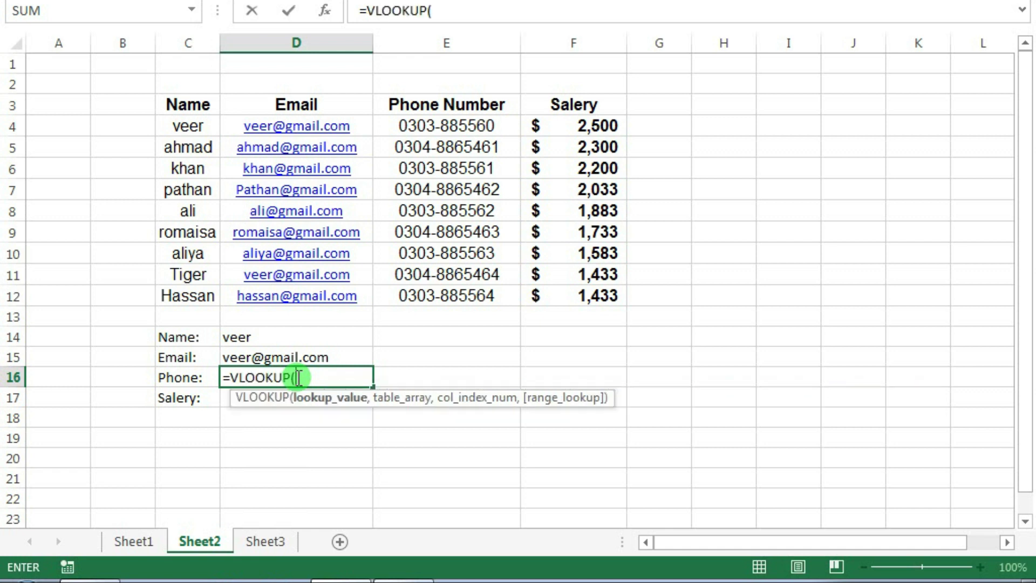
click(244, 336)
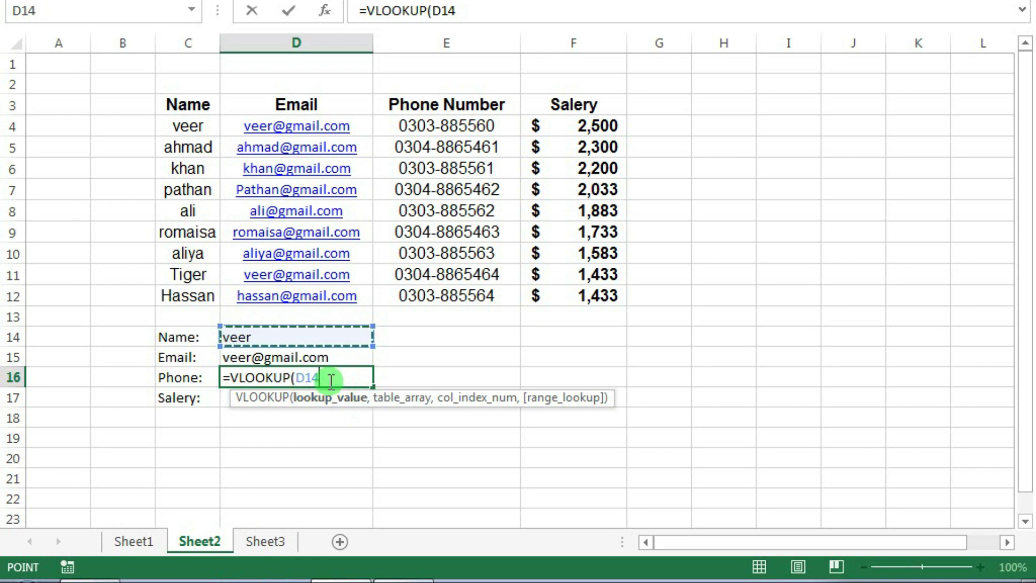
text(,)
mouse_move(166, 99)
mouse_down()
mouse_move(497, 229)
mouse_move(621, 295)
mouse_up()
text(,3)
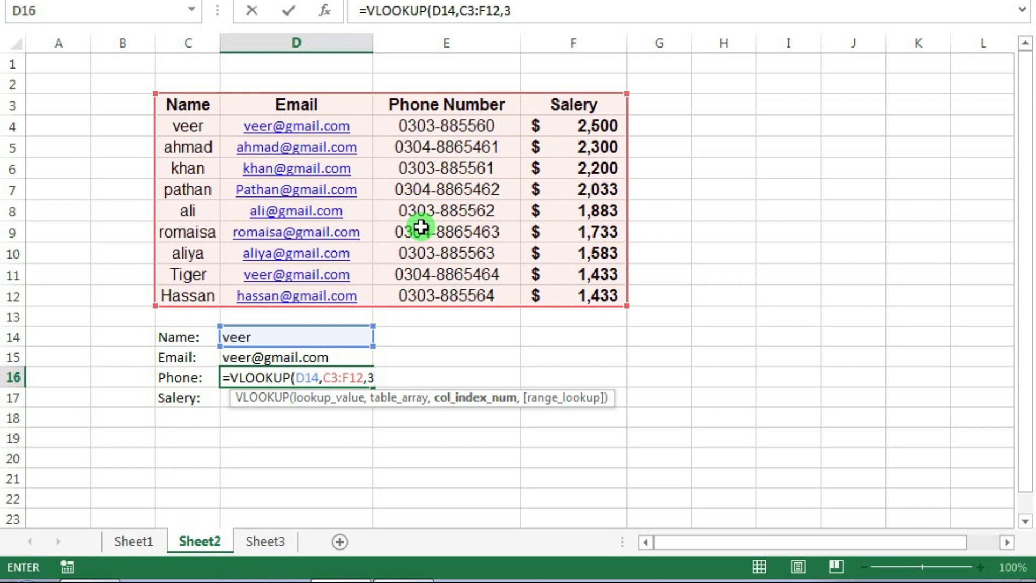
text(,)
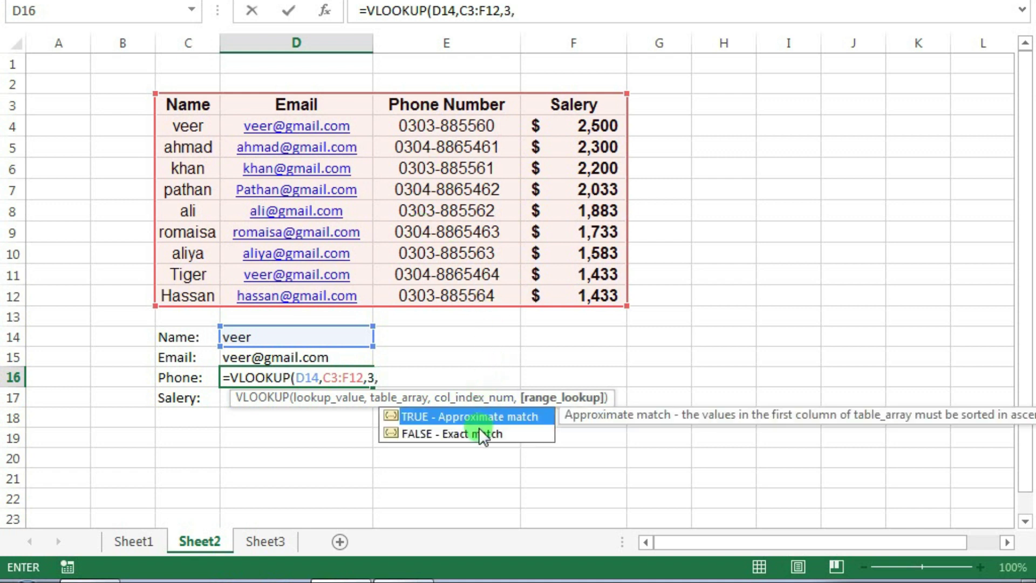
click(478, 433)
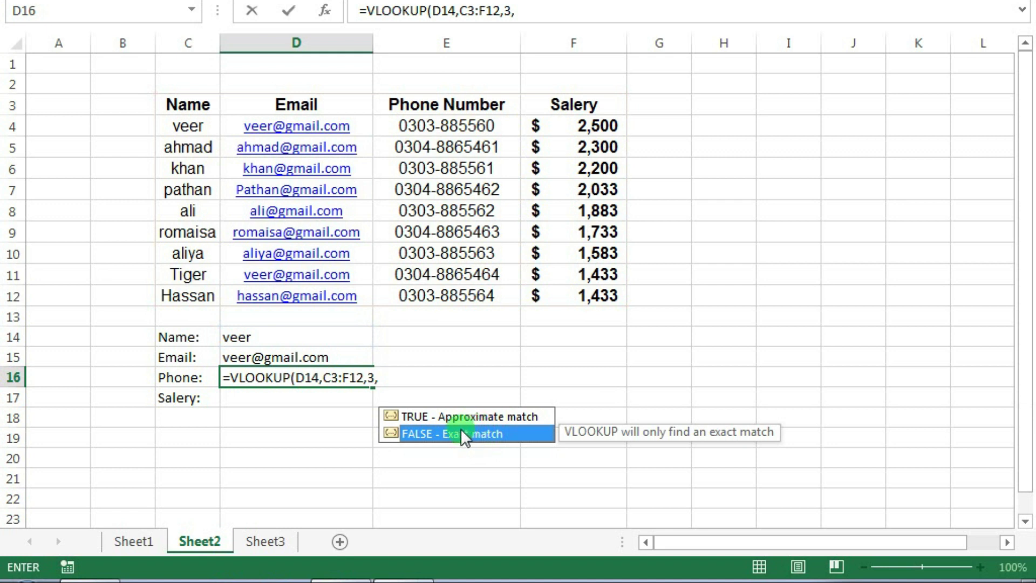
double_click(461, 432)
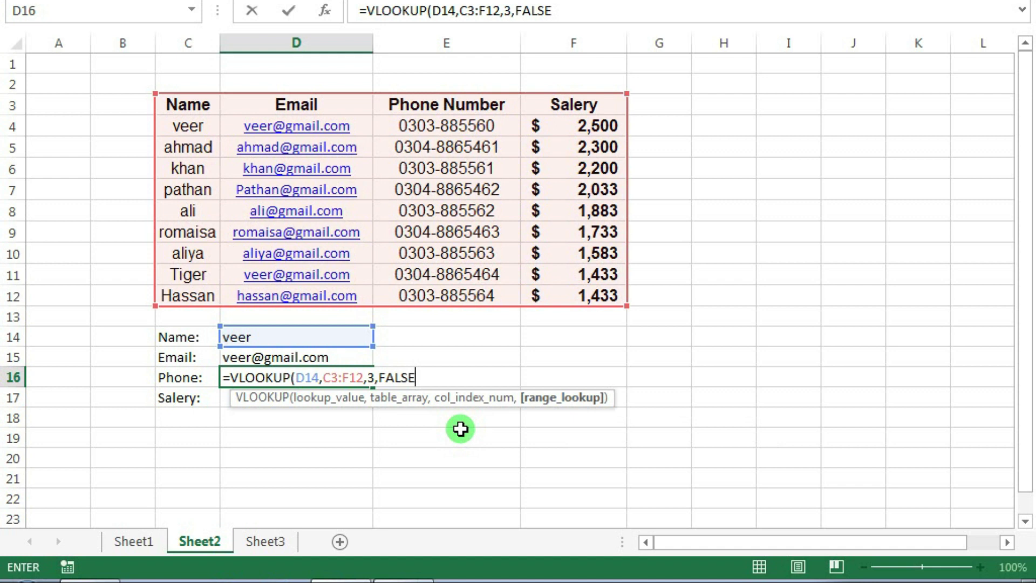
key(Return)
click(319, 377)
click(316, 393)
click(316, 381)
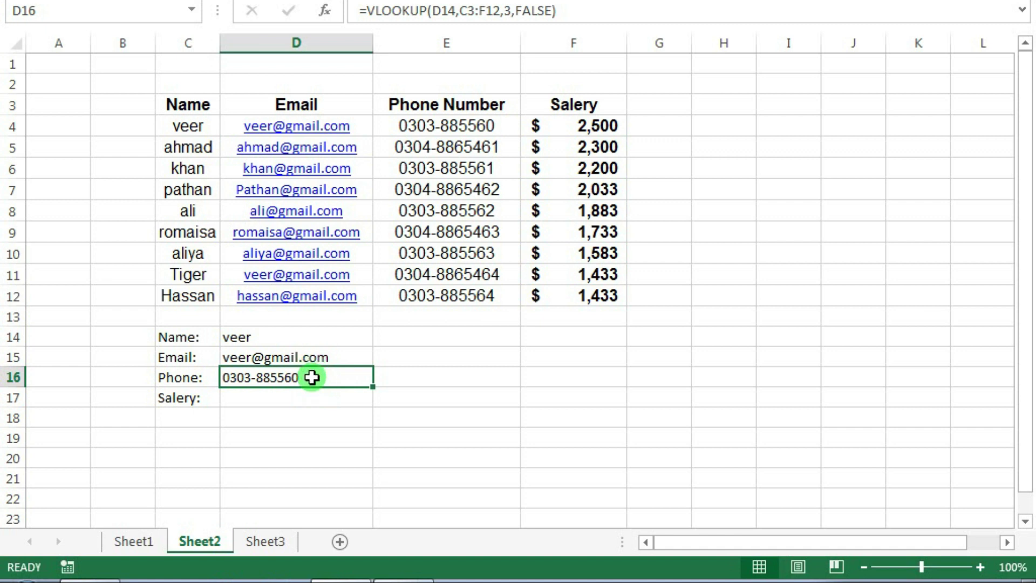
drag(308, 357, 305, 374)
key(Delete)
click(305, 359)
click(322, 400)
click(304, 360)
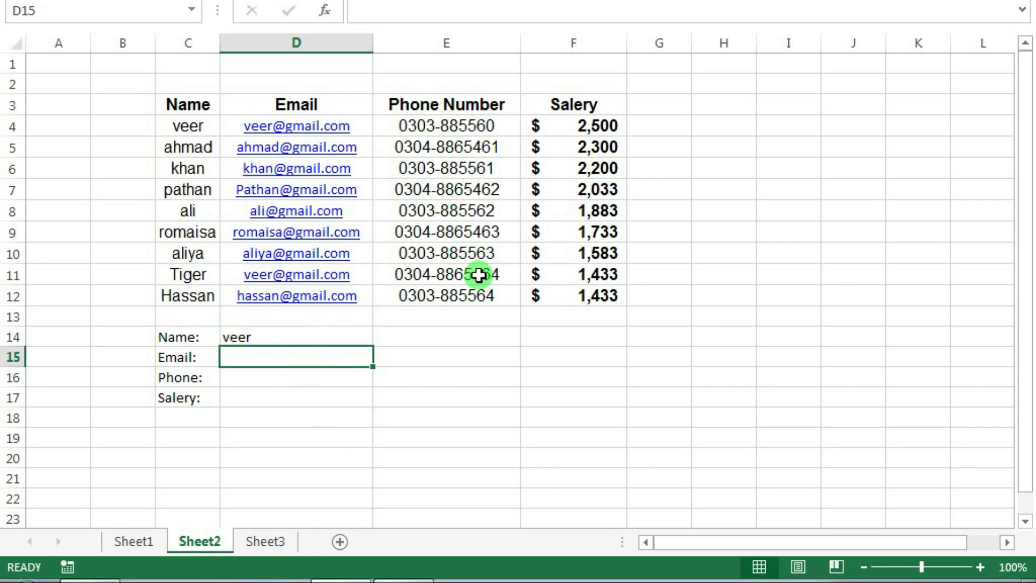
In D15, start a VLOOKUP with the absolute lookup value $D$14
mouse_move(190, 105)
mouse_down()
mouse_move(463, 260)
mouse_move(515, 277)
mouse_up()
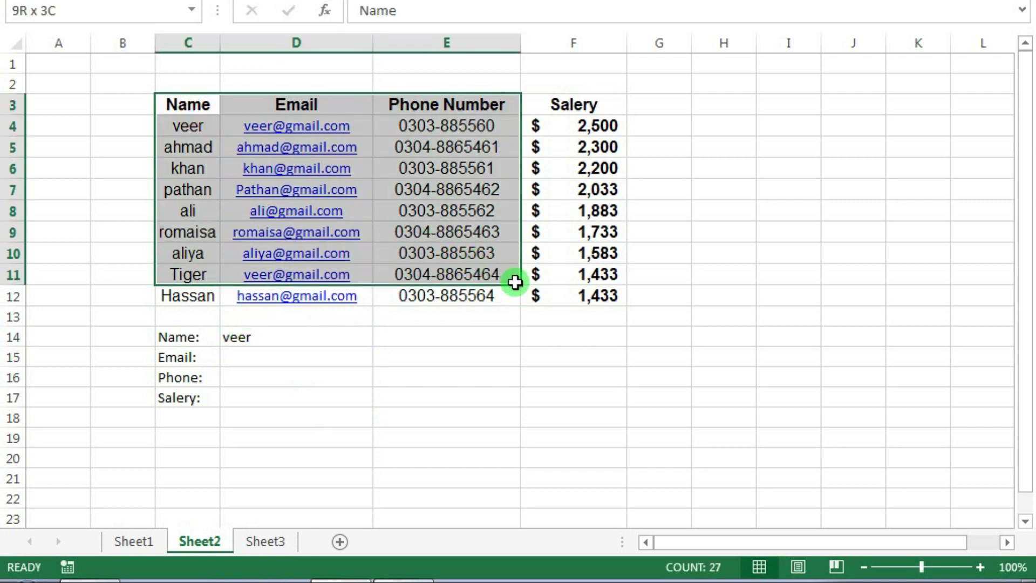
click(313, 357)
text(=)
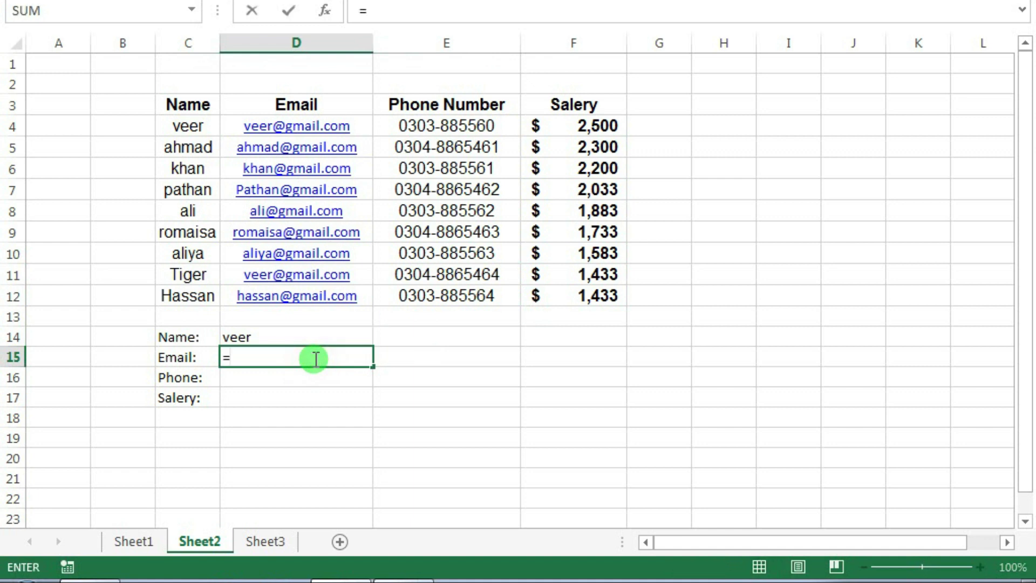
text(vl)
key(Tab)
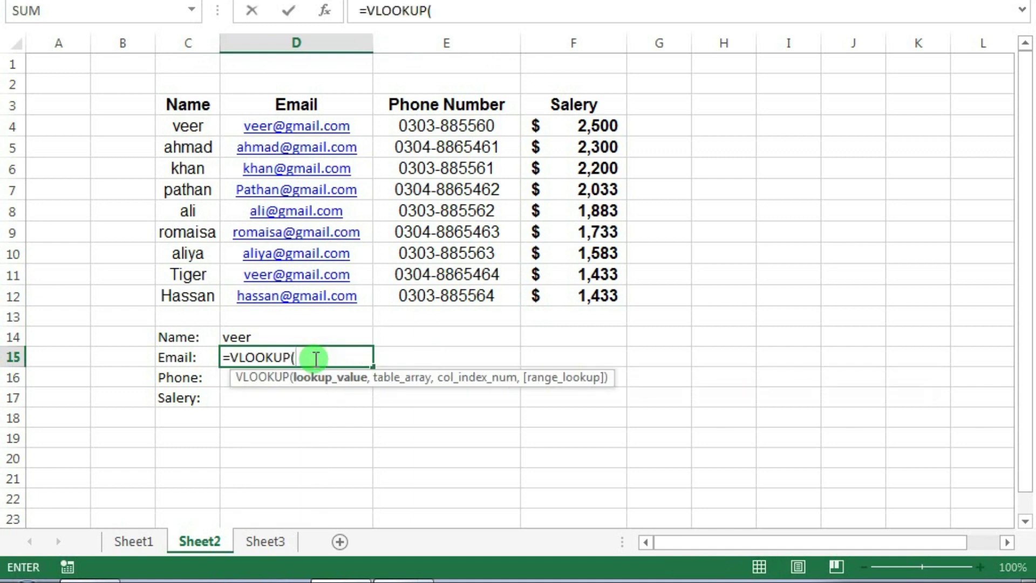
click(292, 332)
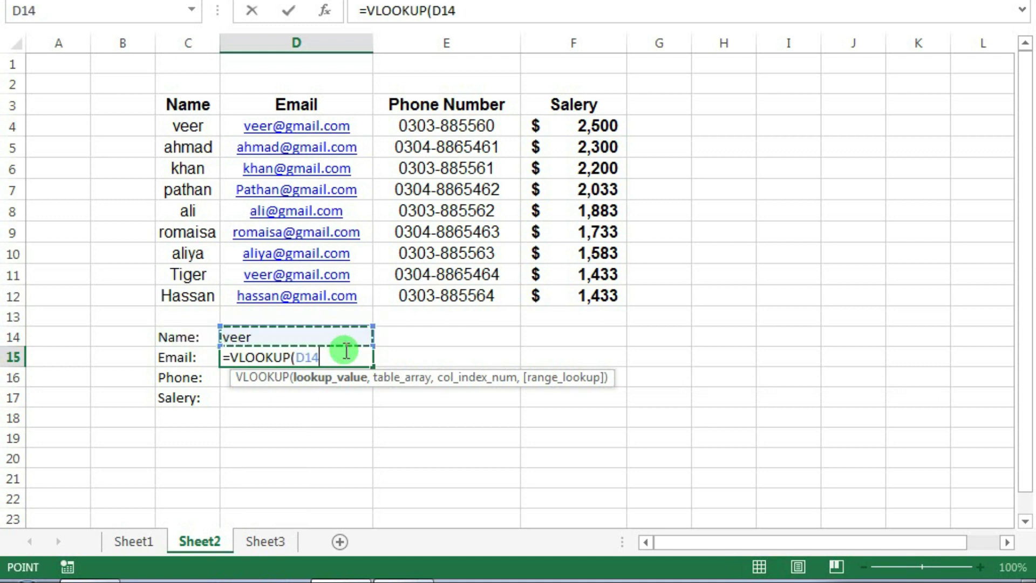
key(F4)
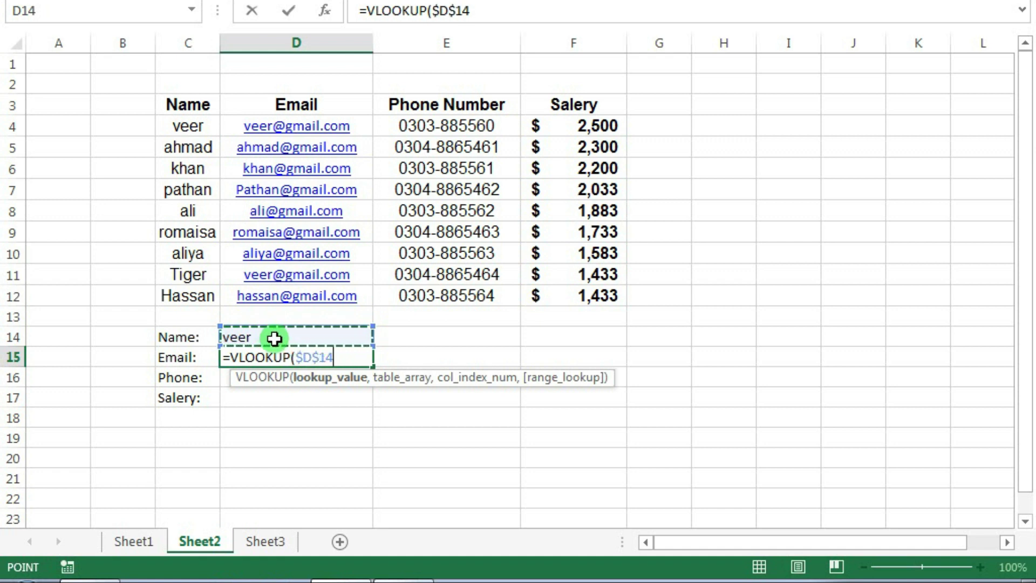
text(,)
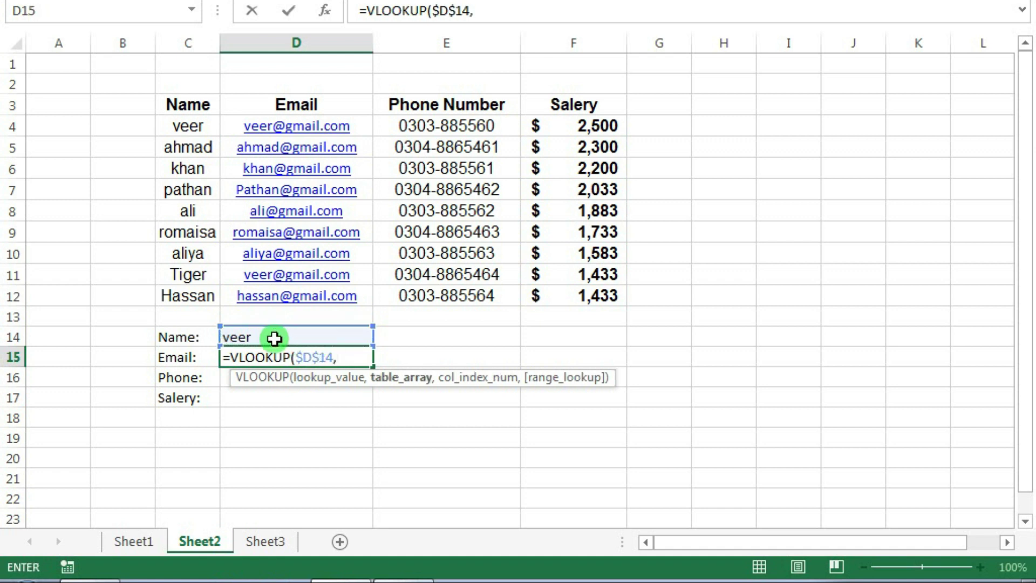
click(180, 87)
click(181, 101)
drag(181, 101, 570, 290)
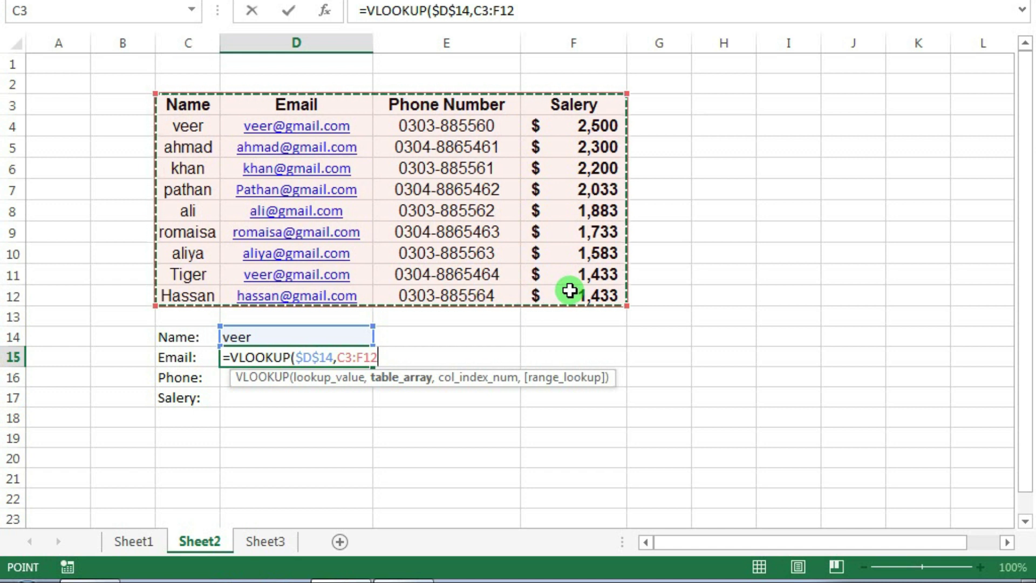
key(F4)
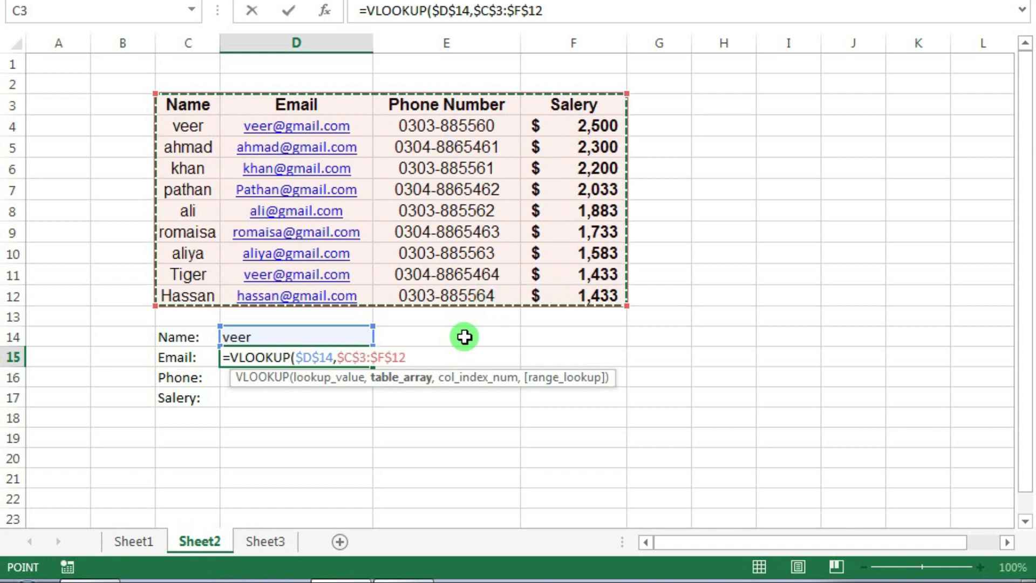
text(,)
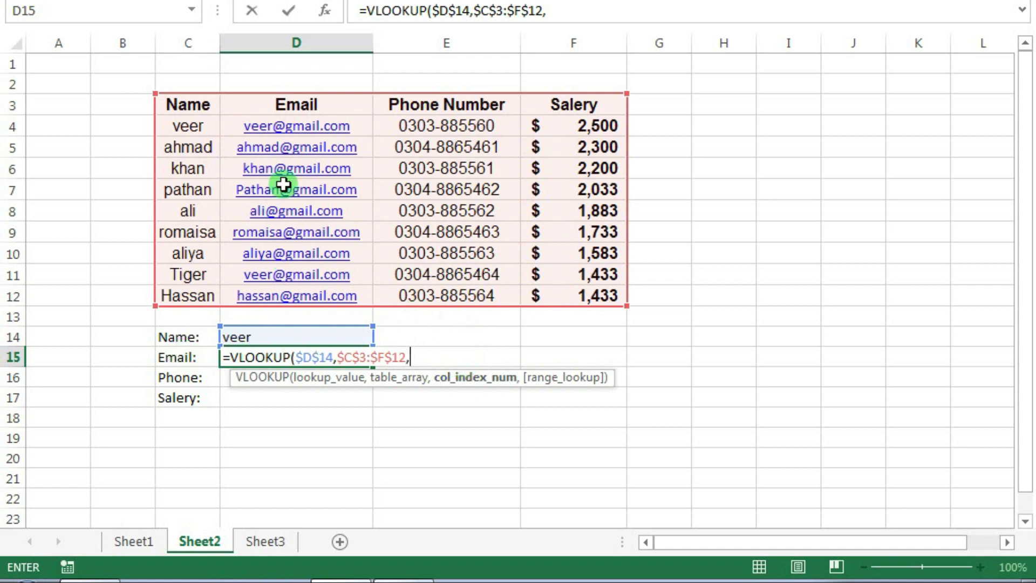
text(2)
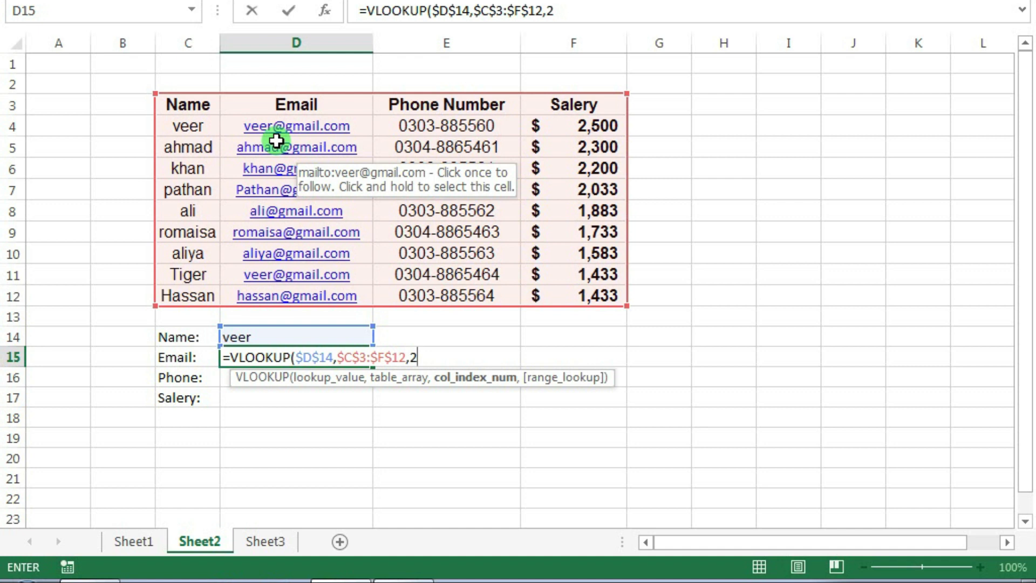
text(,)
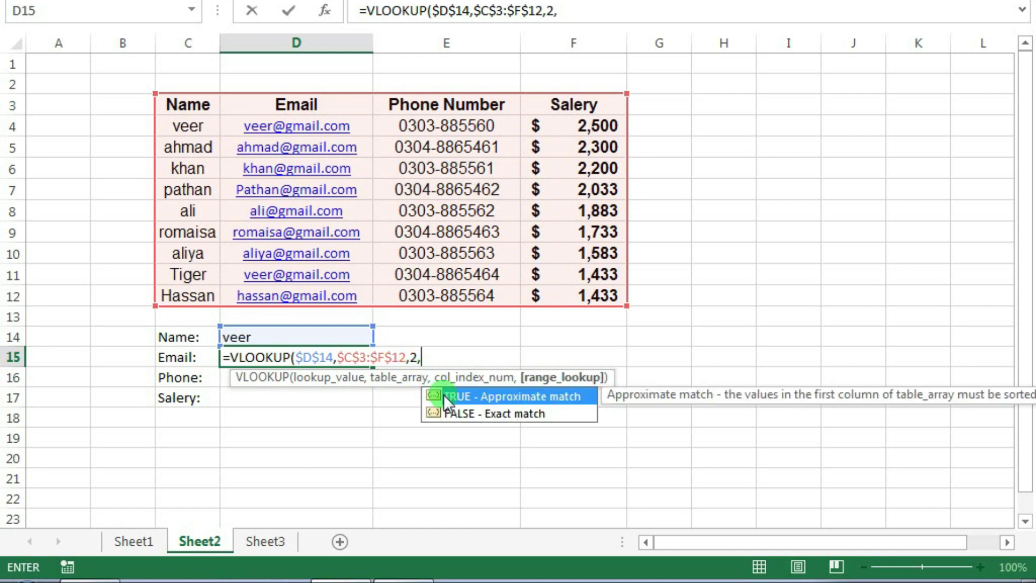
click(463, 416)
double_click(463, 414)
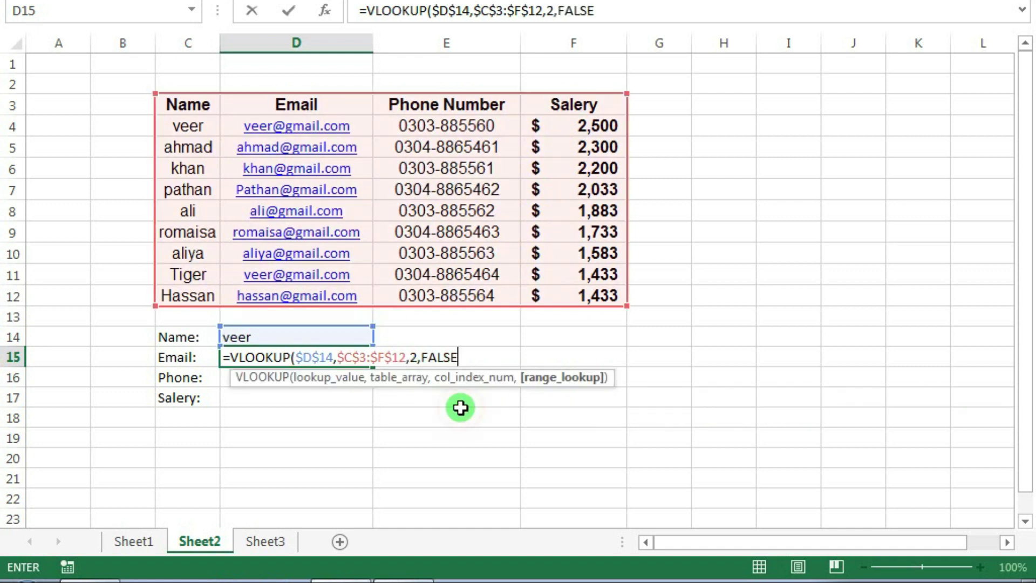
key(Return)
click(354, 357)
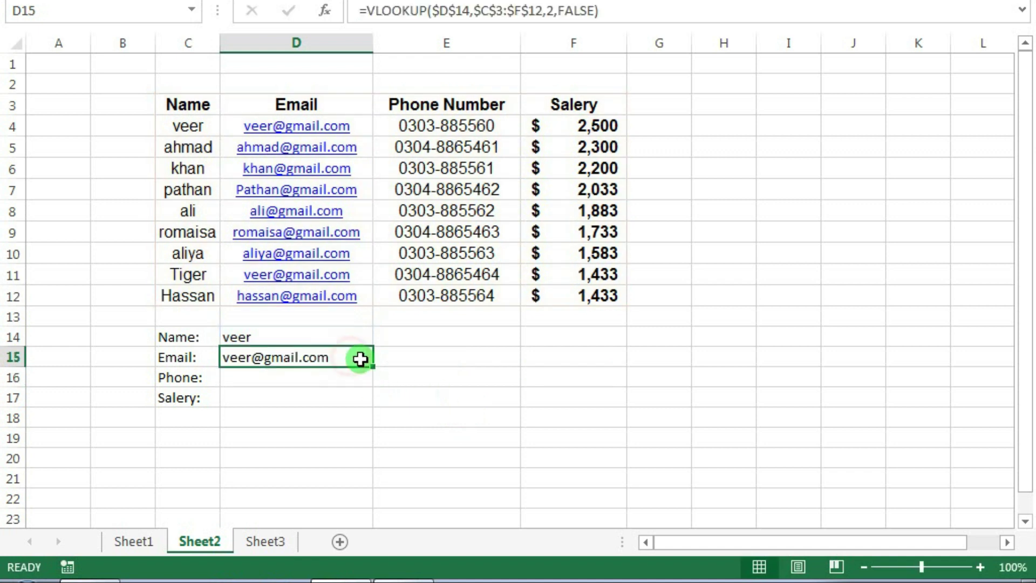
Copy the email lookup down to D16:D17 and set Phone's column index to 3
drag(372, 370, 371, 413)
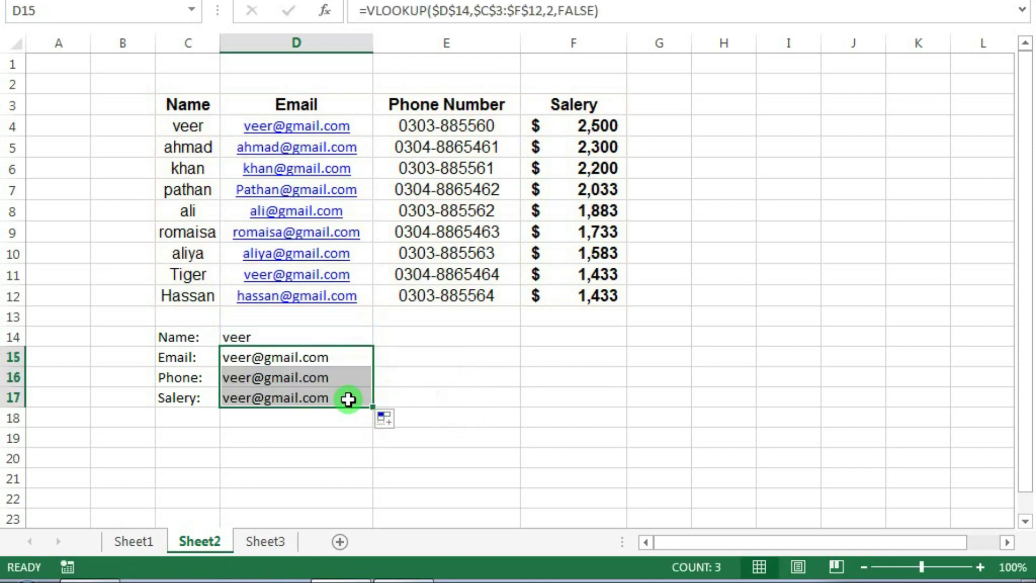
double_click(335, 378)
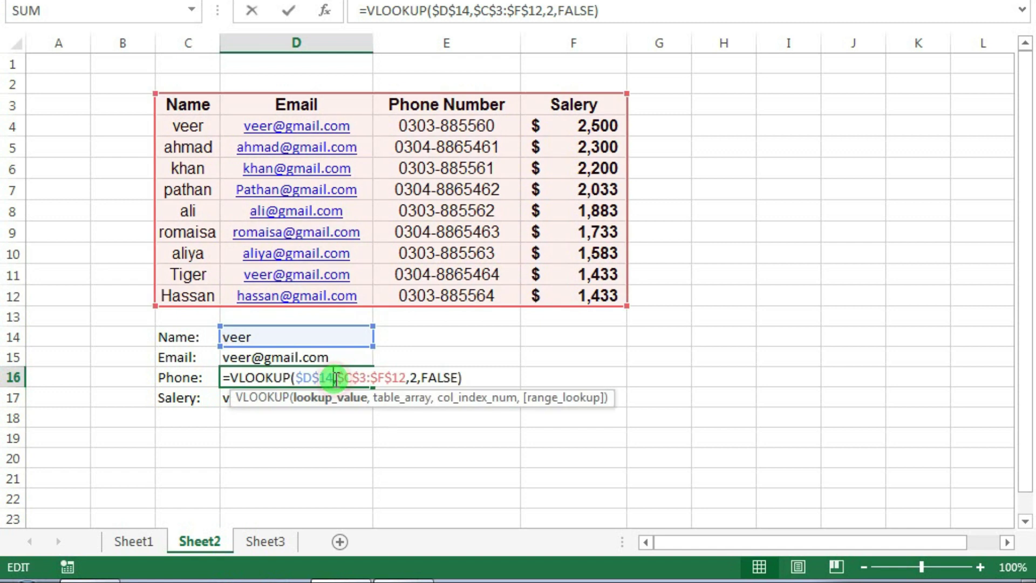
click(414, 377)
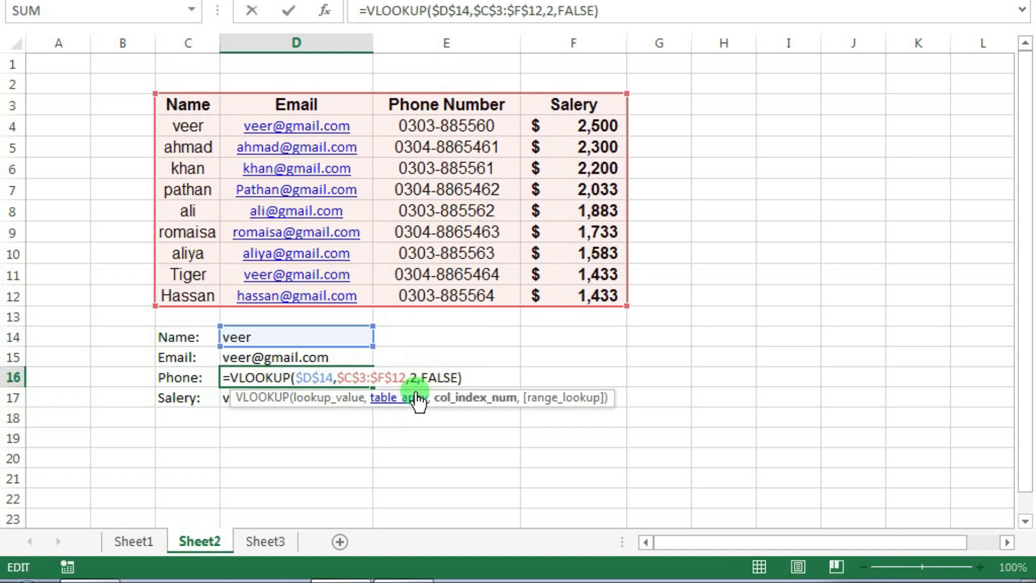
key(BackSpace)
text(3)
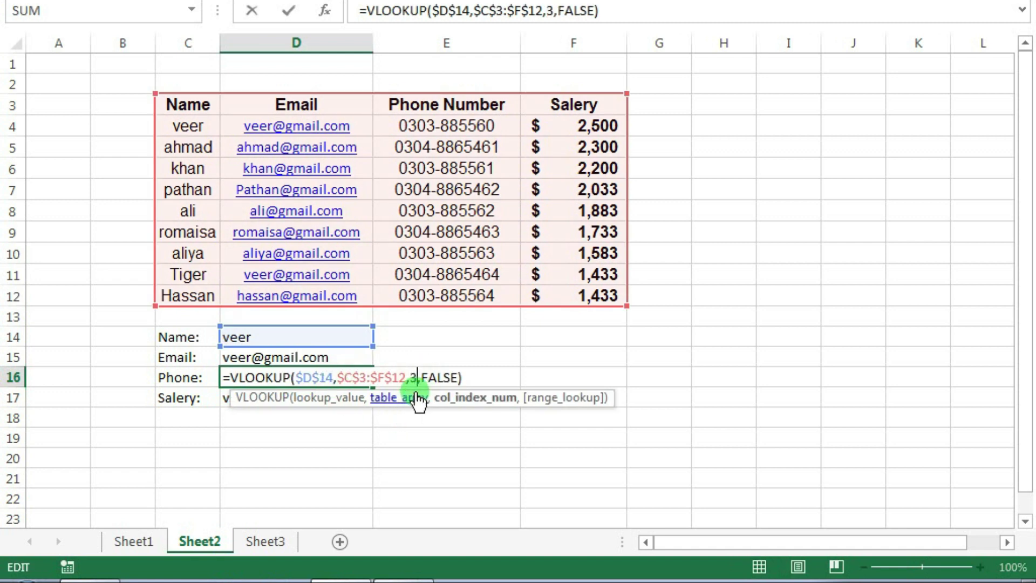
key(Return)
Change the Salery lookup in D17 to column index 4, showing 2500
double_click(351, 398)
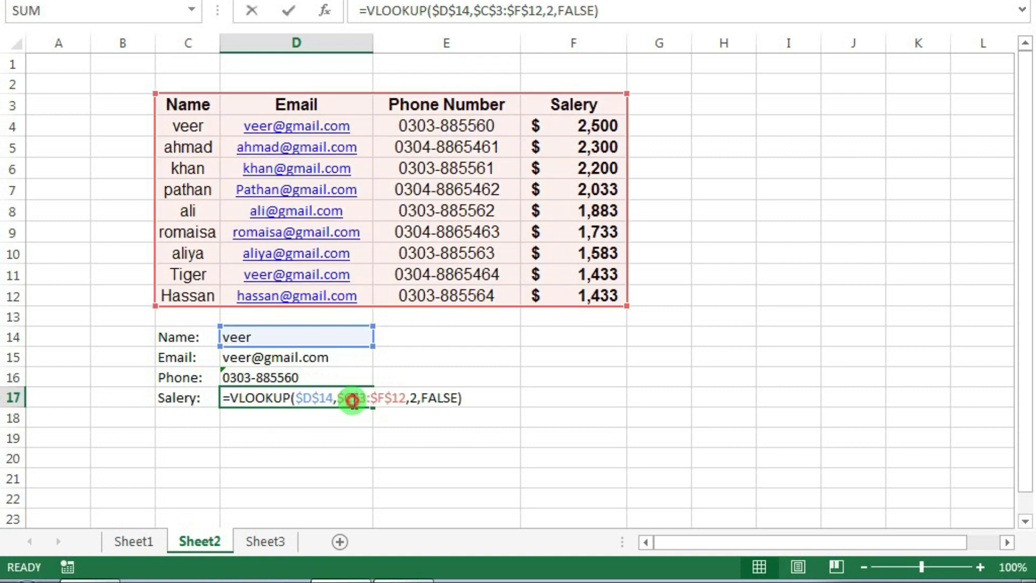
click(420, 400)
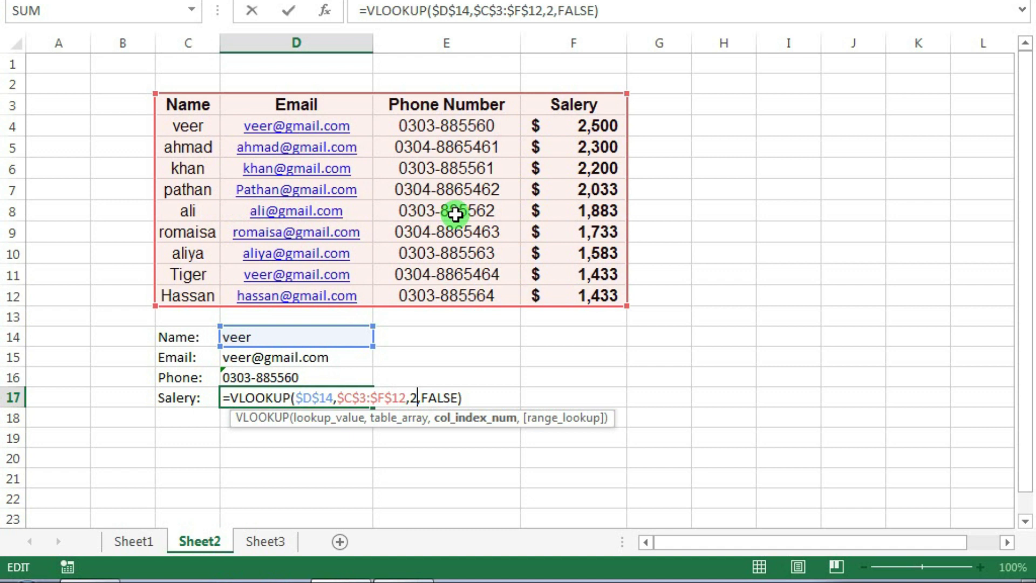
key(BackSpace)
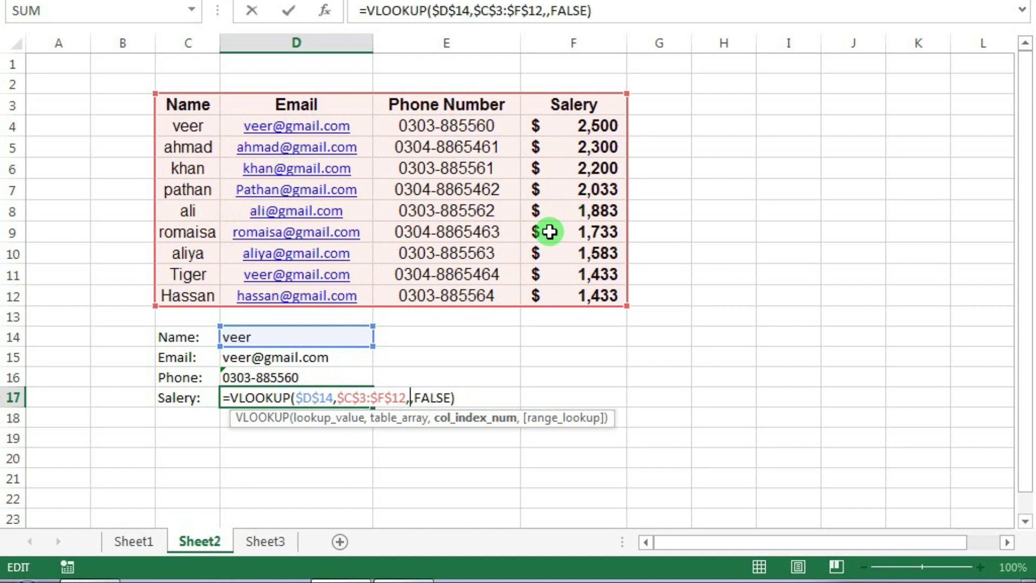
text(4)
key(Return)
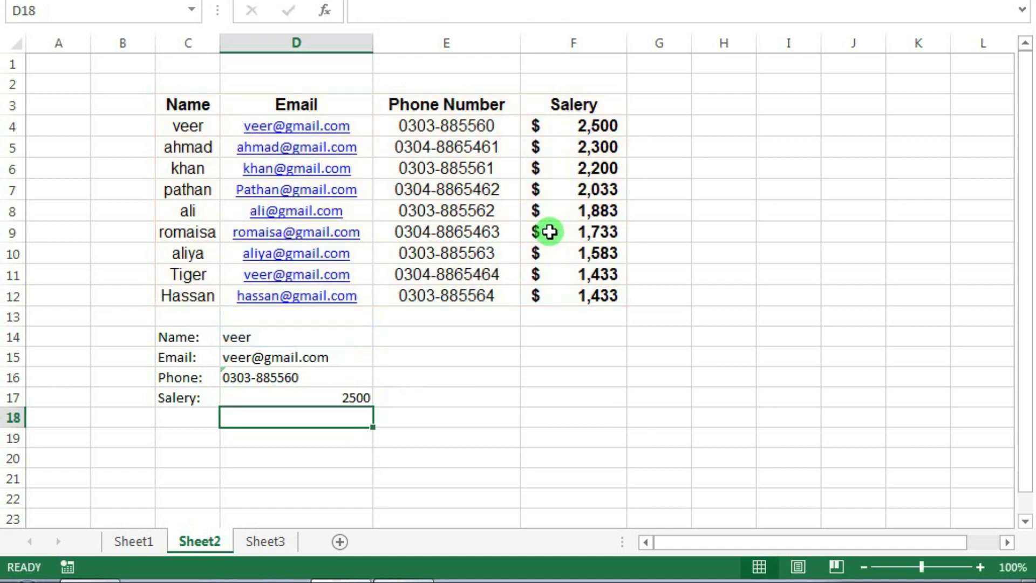
click(317, 390)
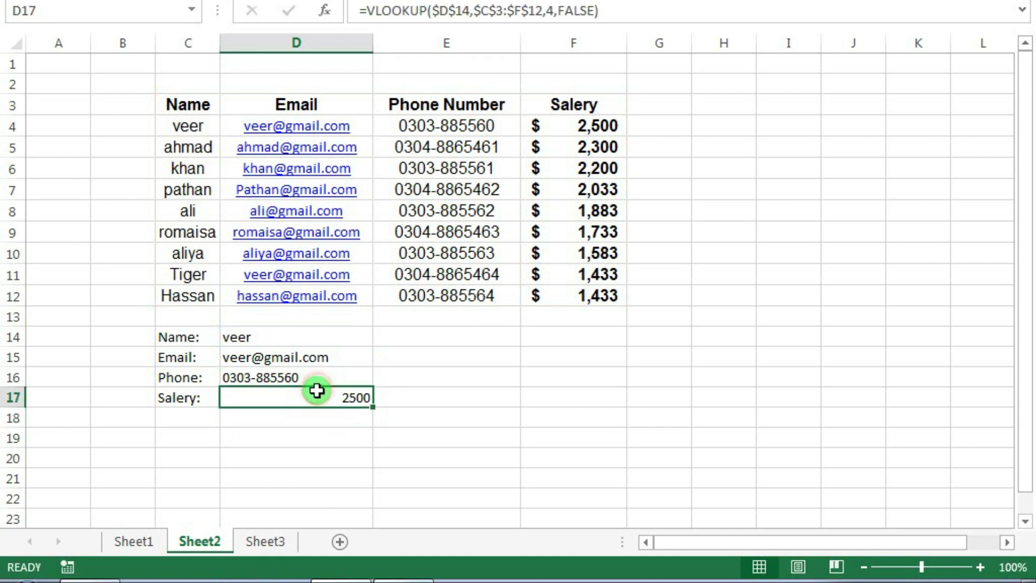
double_click(290, 336)
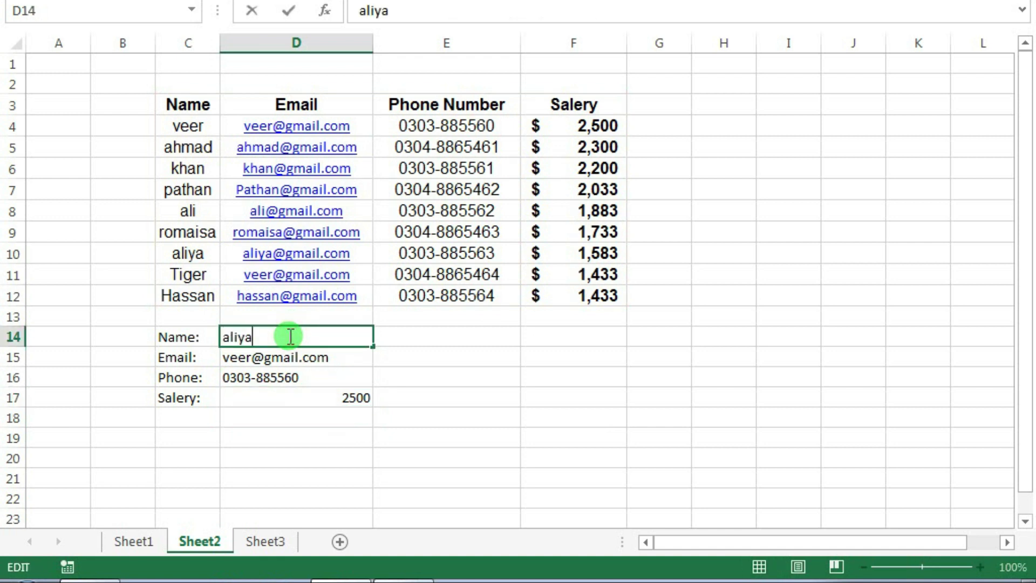
key(Return)
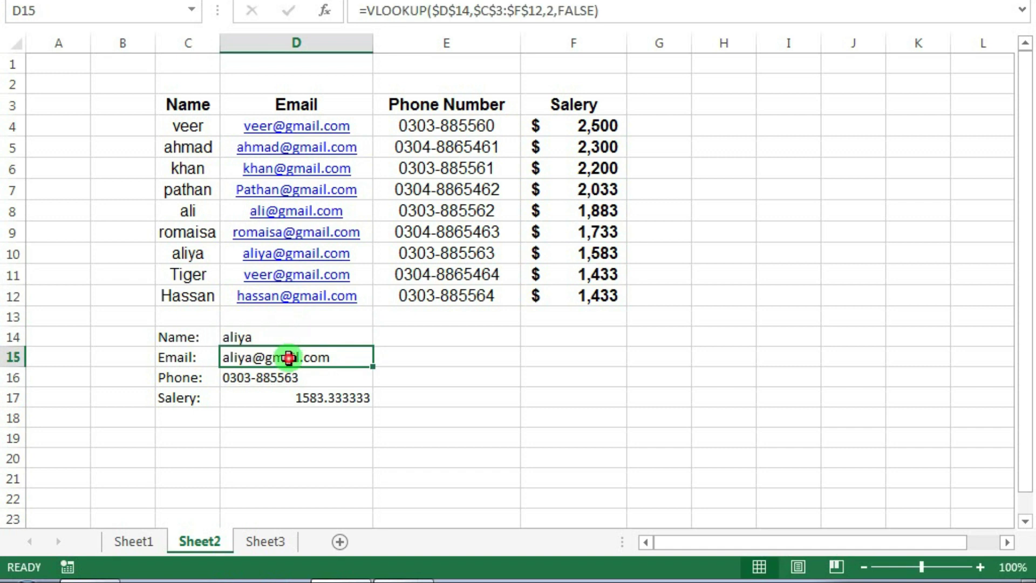
click(293, 380)
click(297, 391)
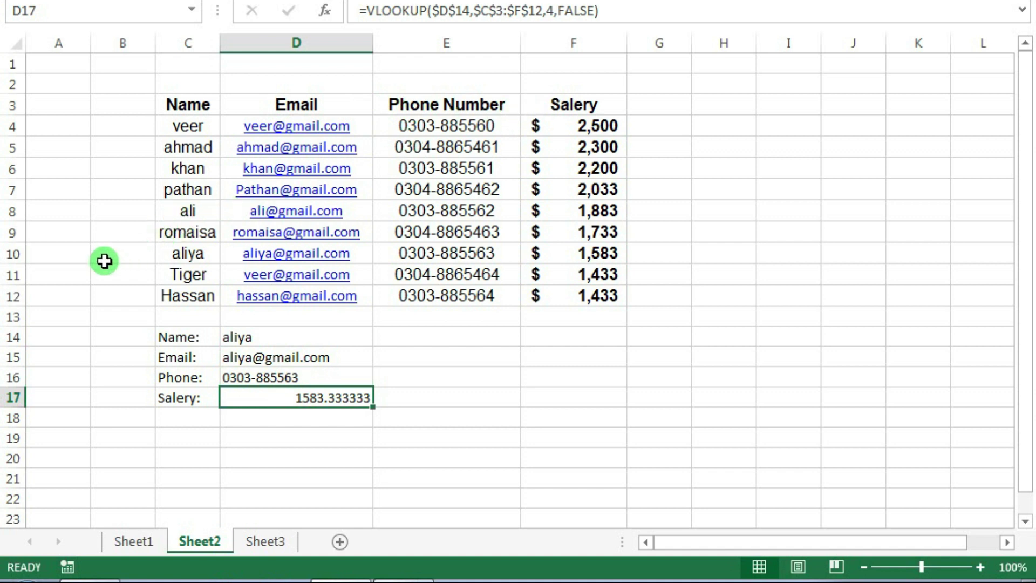
click(13, 254)
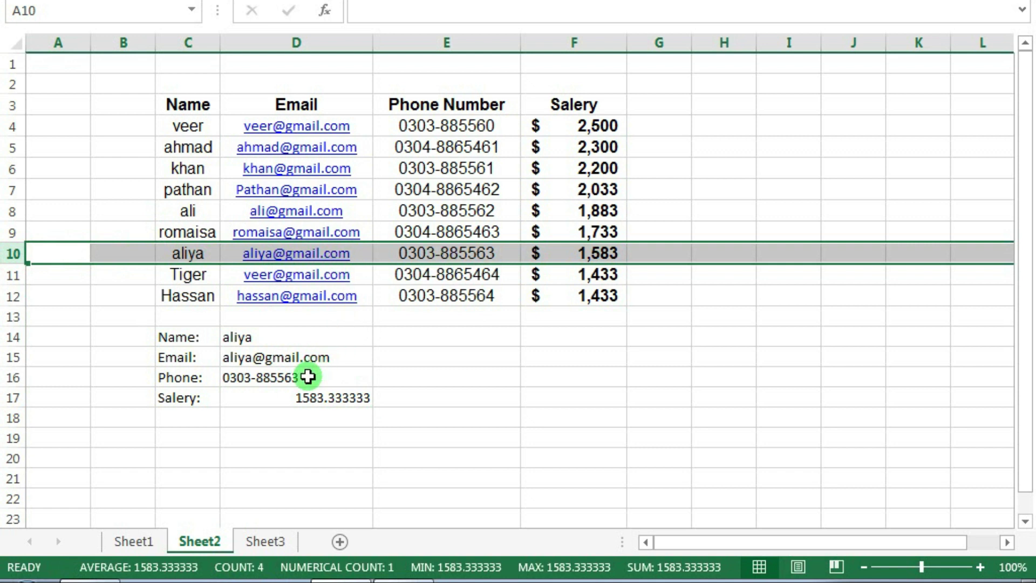
click(351, 403)
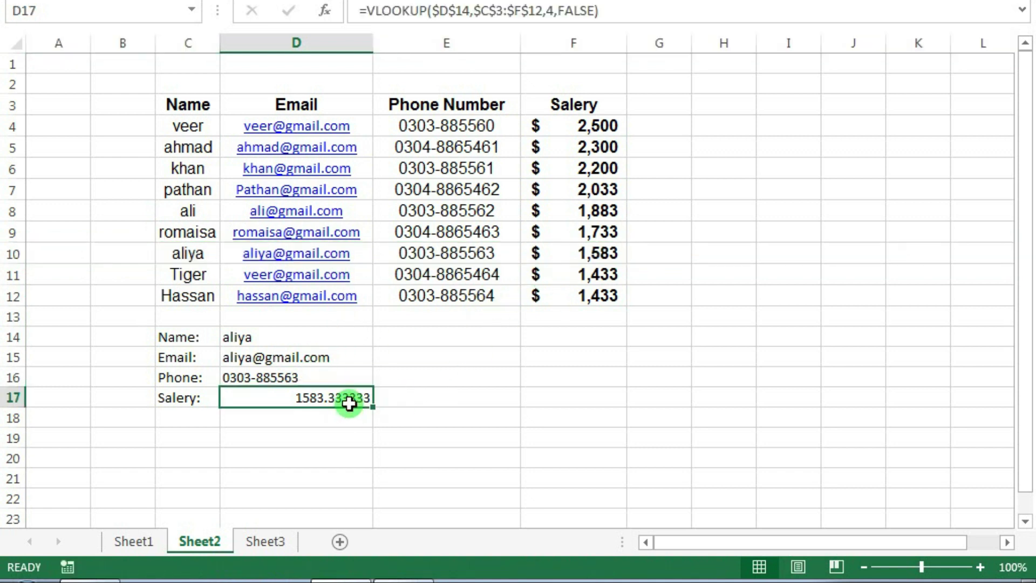
click(343, 412)
click(343, 402)
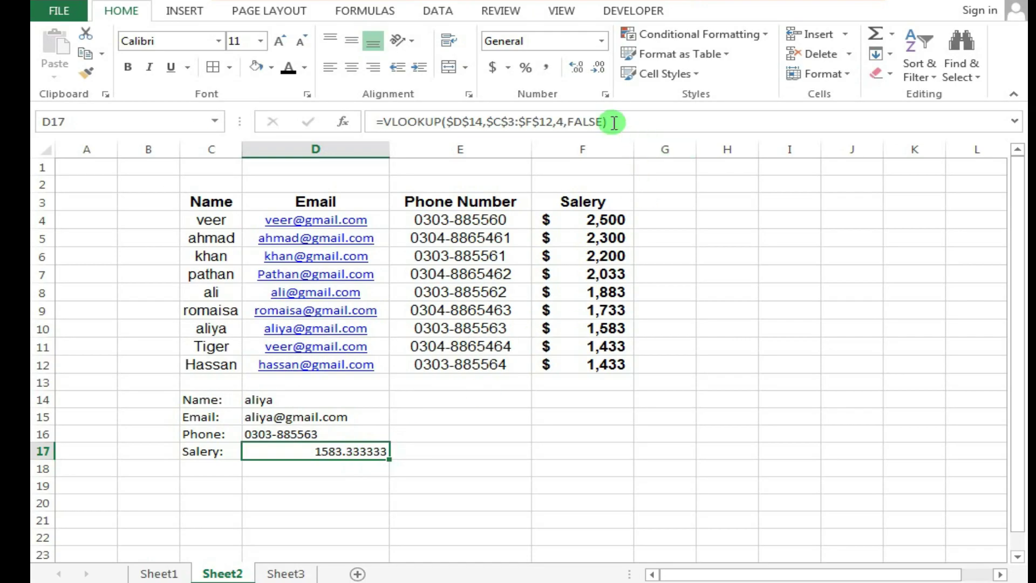
Format the salary cell D17 as Number with 0 decimal places
click(606, 94)
click(600, 111)
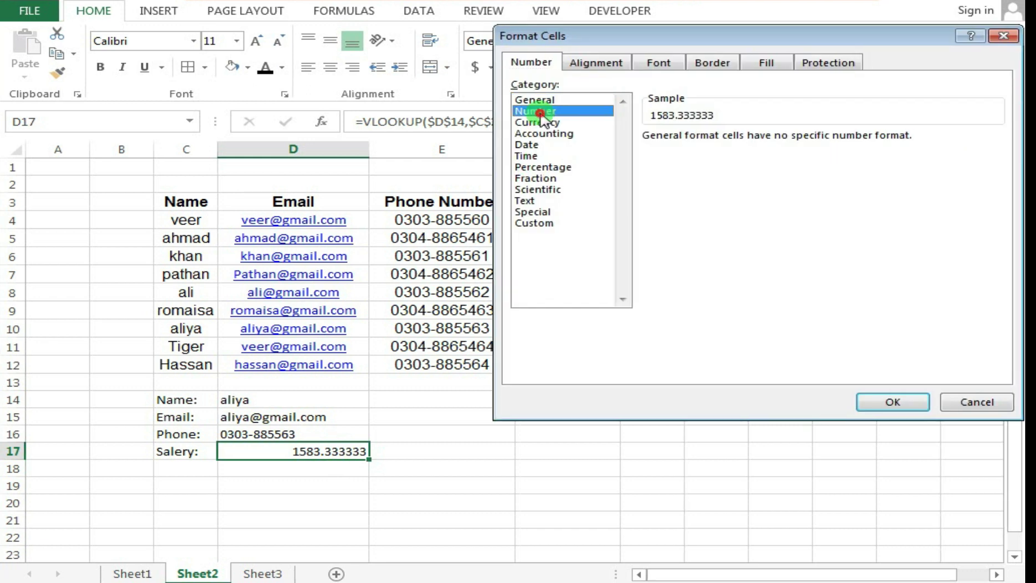
click(777, 135)
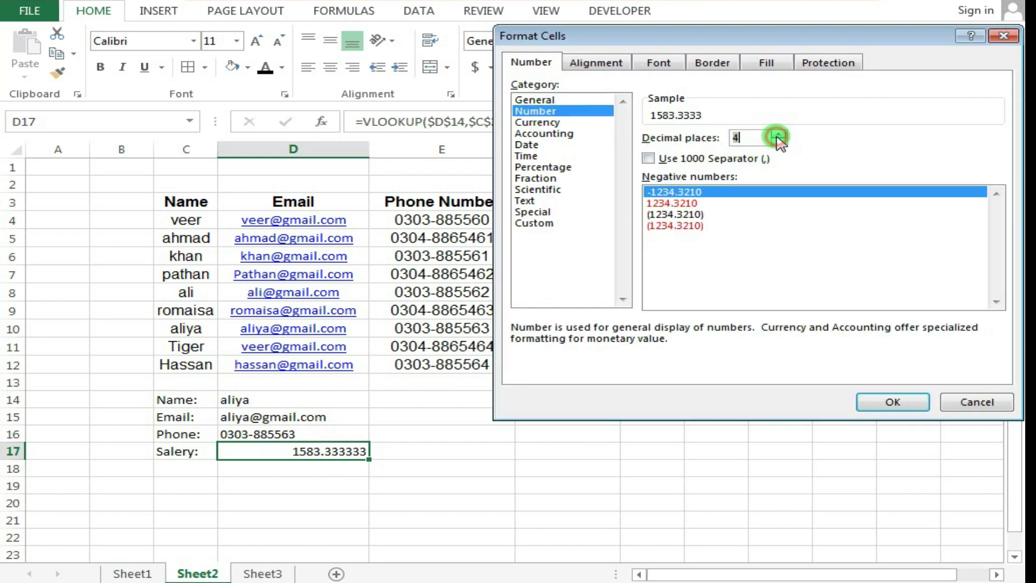
click(778, 142)
click(778, 142)
click(893, 402)
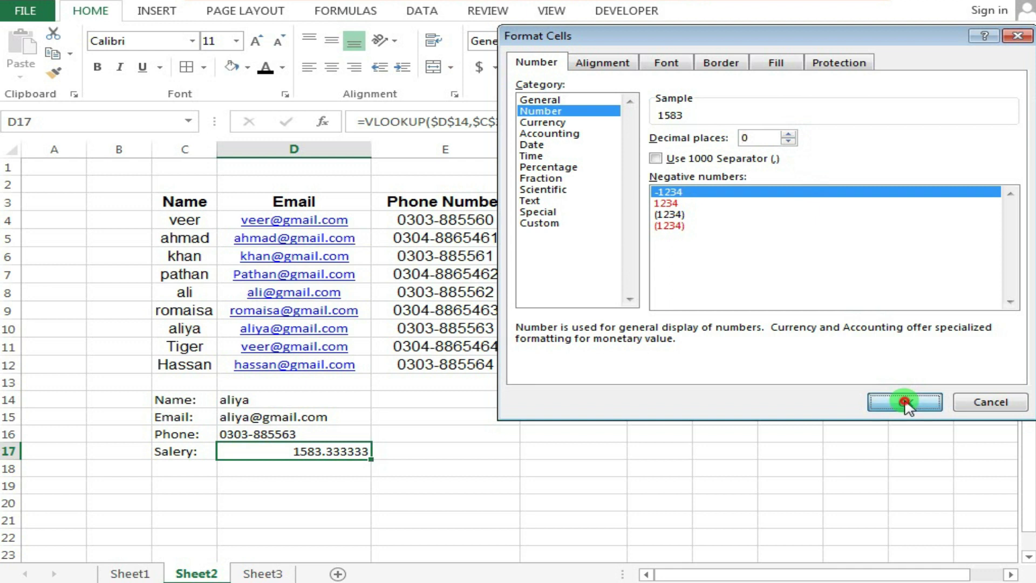
click(363, 463)
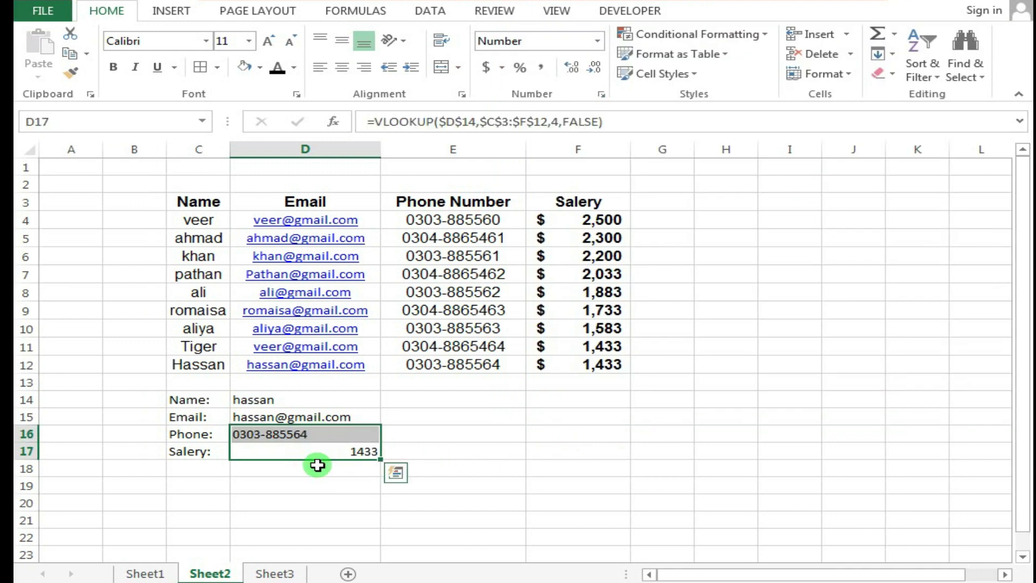
Check the Drop Down List topic on Sheet3, then enter hassan in D14 to get salary 1433
click(299, 574)
click(74, 378)
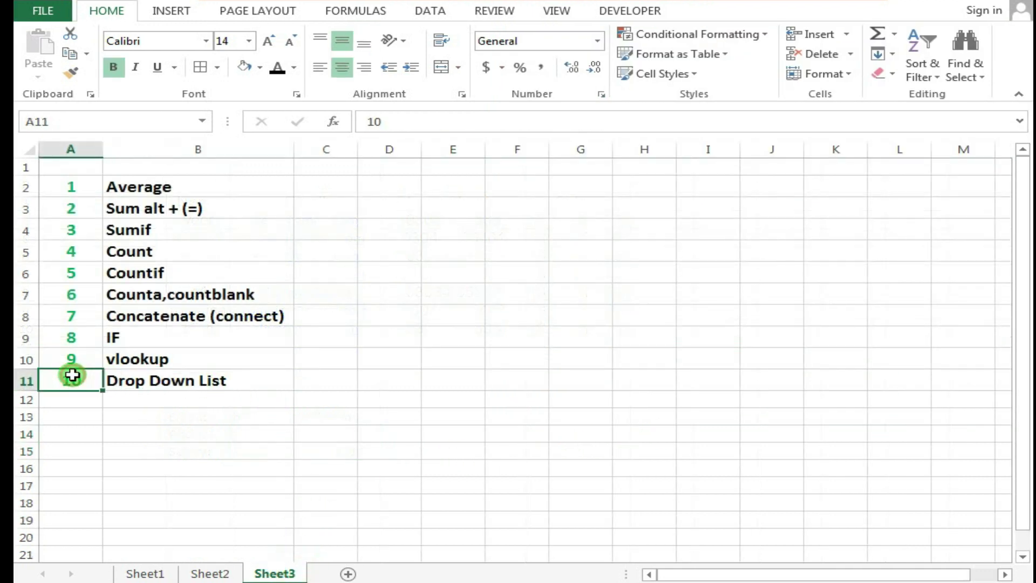
click(22, 381)
click(213, 571)
click(276, 402)
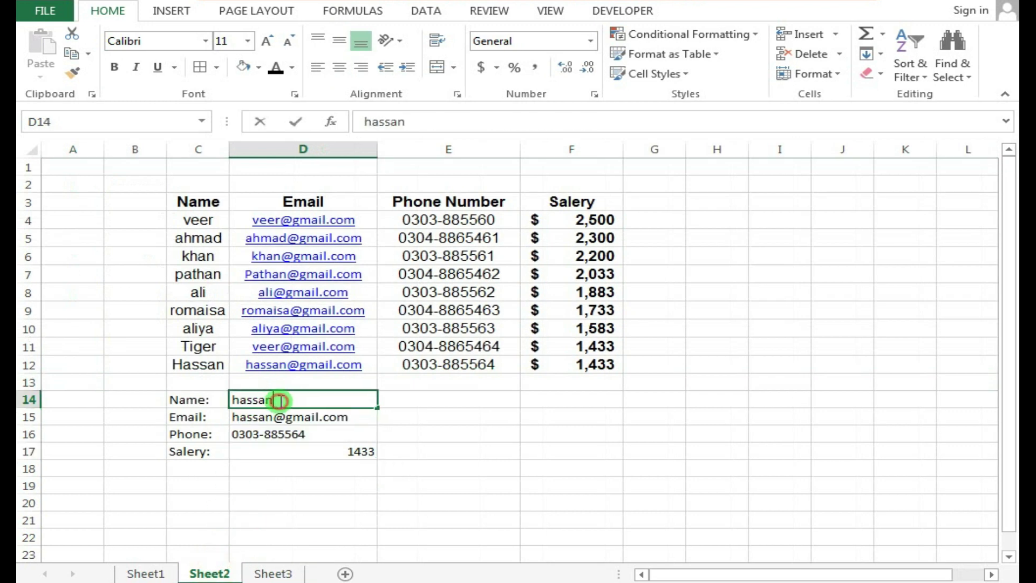
double_click(280, 401)
key(Return)
click(276, 400)
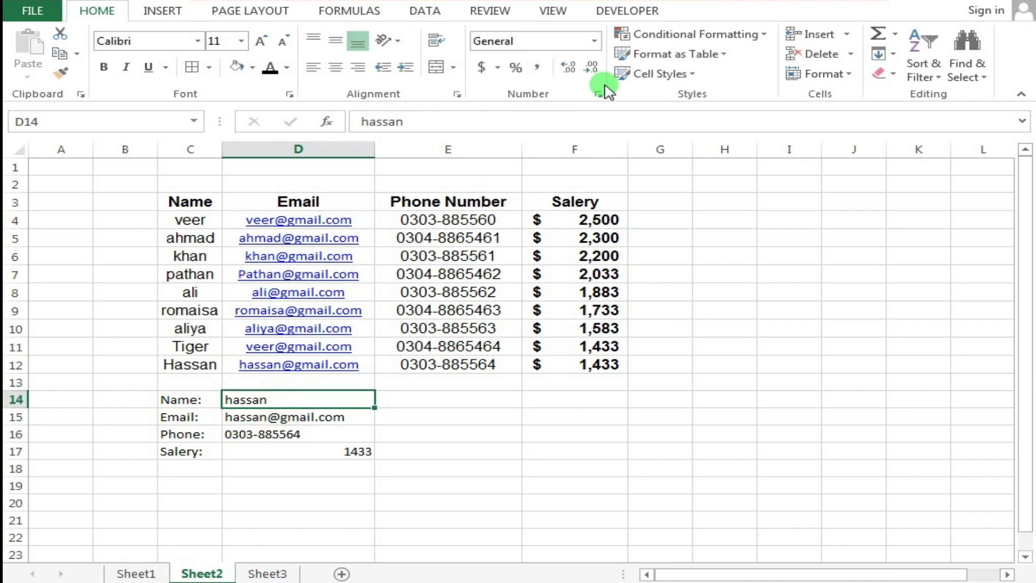
Add Data Validation to D14: a List with source =$C$4:$C$12
click(446, 14)
click(521, 75)
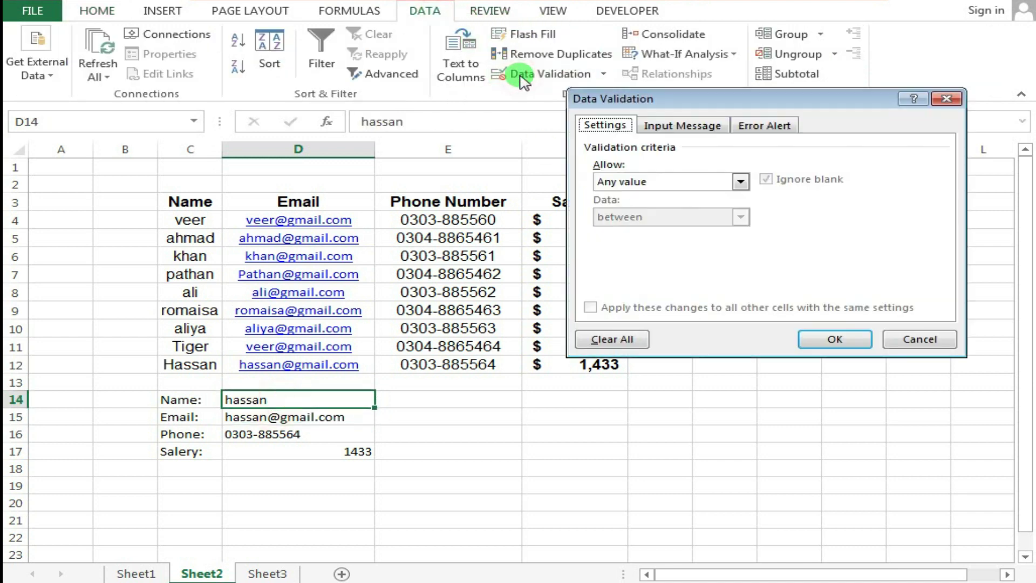
drag(633, 100, 522, 115)
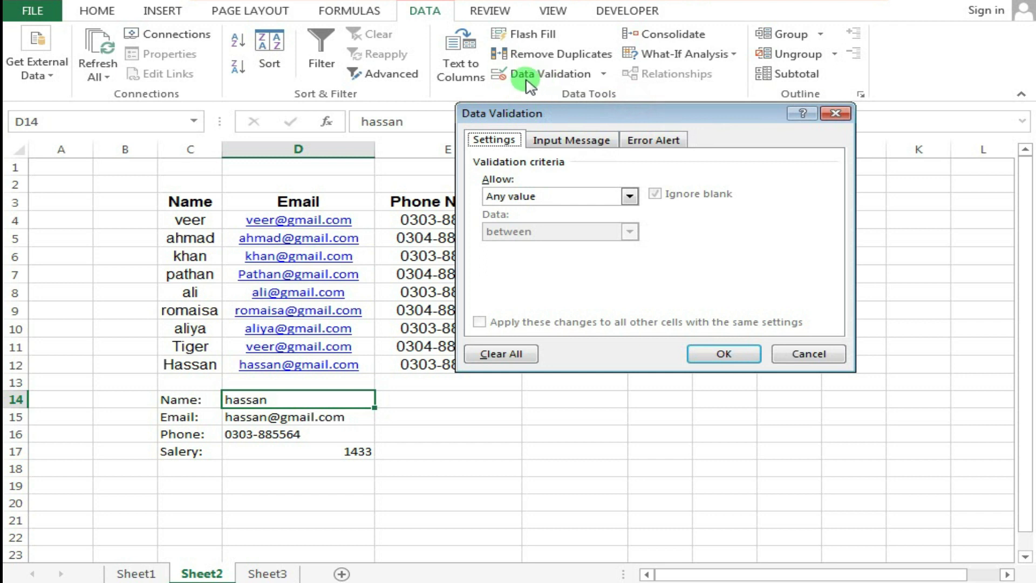
click(628, 197)
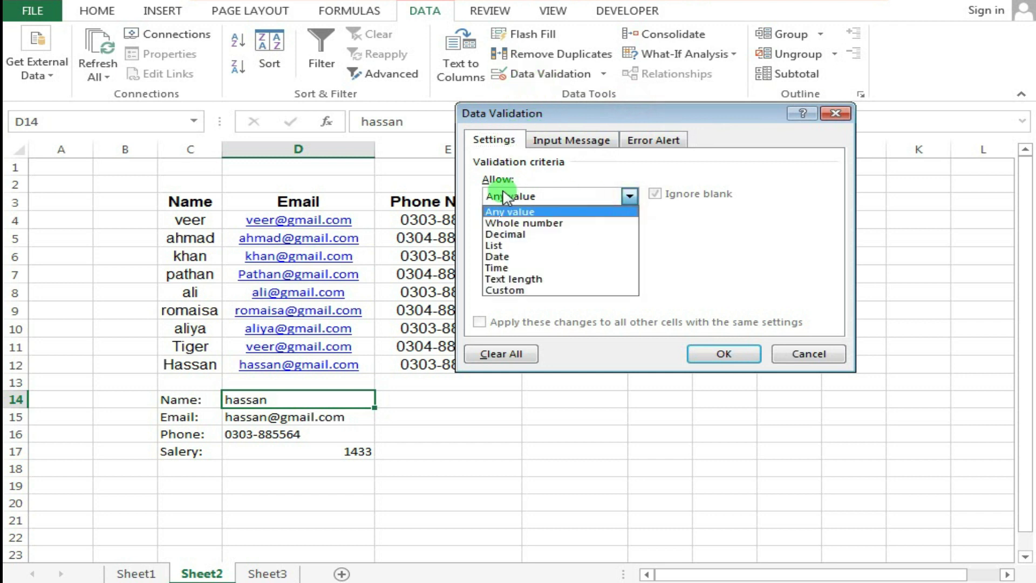
click(518, 245)
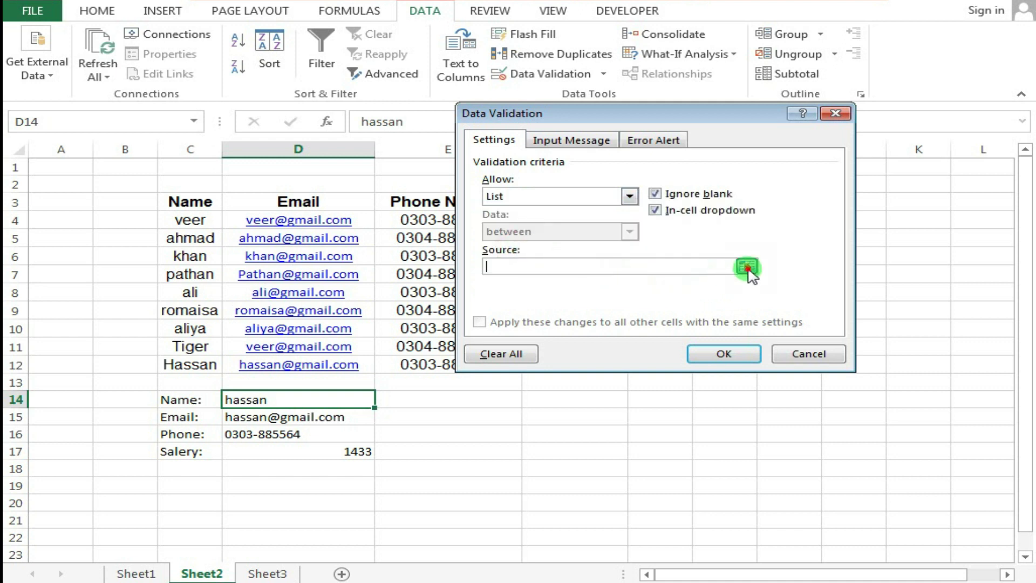
click(748, 267)
drag(178, 222, 180, 363)
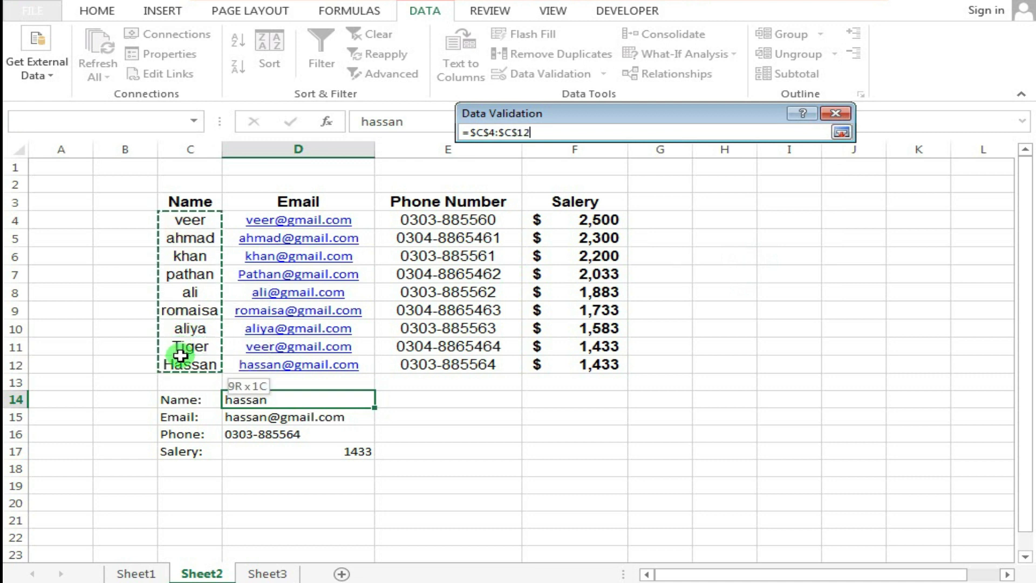
key(Return)
click(707, 354)
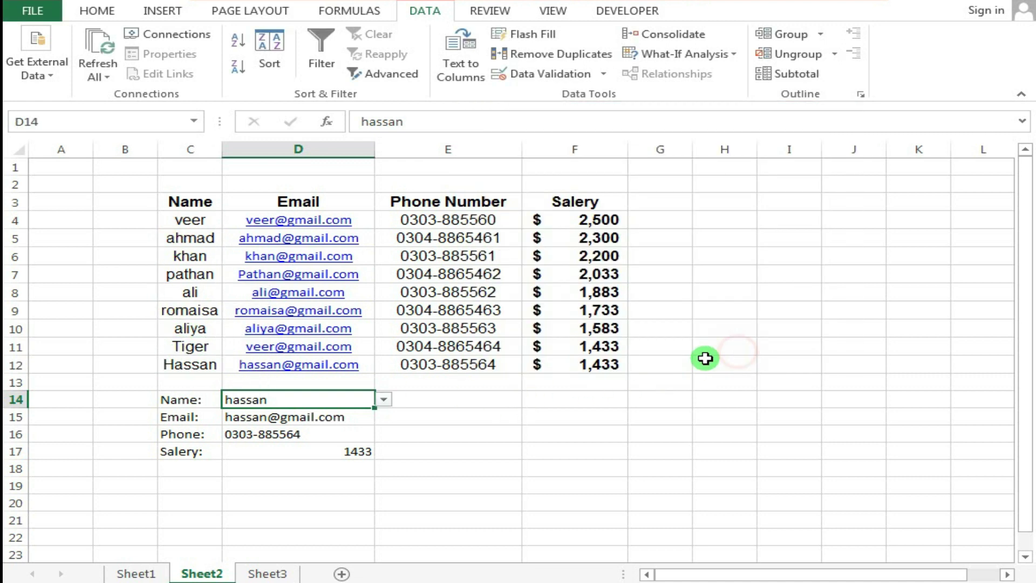
click(428, 419)
click(329, 404)
Test the D14 Name dropdown by picking two different names from the list
click(384, 401)
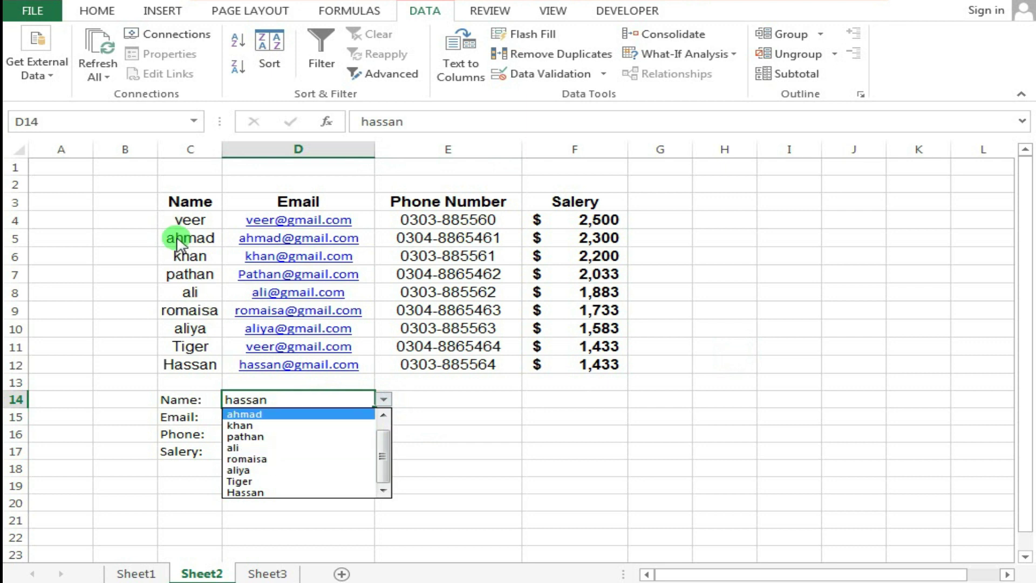
mouse_move(389, 450)
mouse_down()
mouse_move(390, 432)
mouse_move(386, 463)
mouse_move(303, 432)
mouse_up()
click(286, 435)
click(383, 400)
click(319, 479)
Pick the final name in D14 so the lookups show its email, phone and salary 2033, then select C15:D17
click(386, 401)
click(292, 481)
click(383, 401)
click(301, 437)
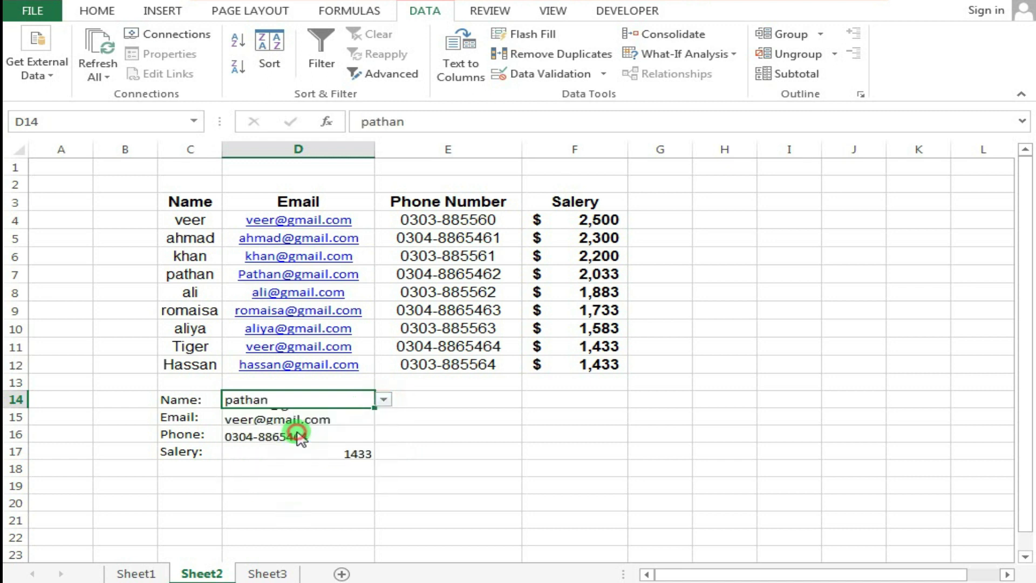
drag(264, 416, 315, 453)
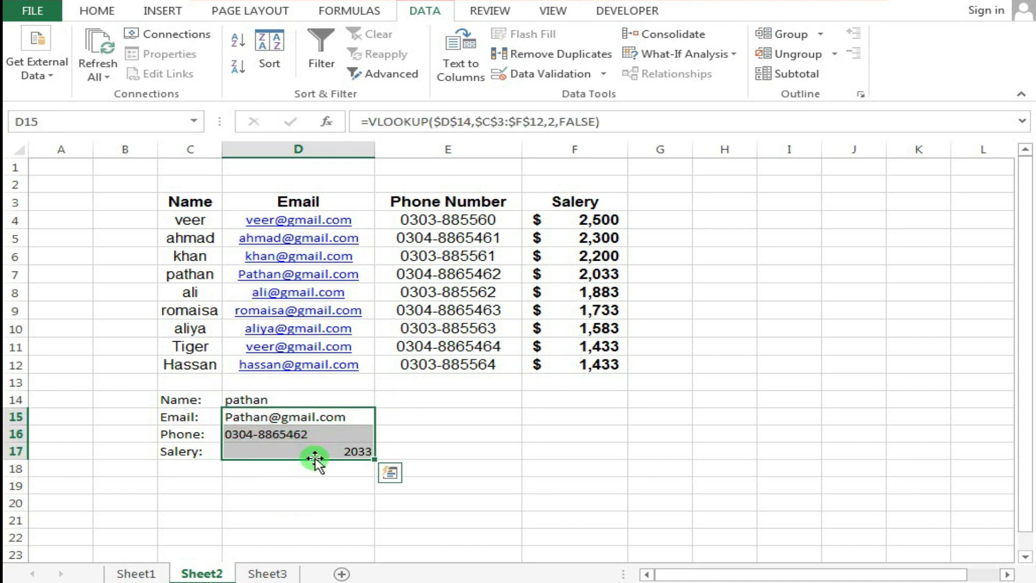
drag(196, 419, 298, 452)
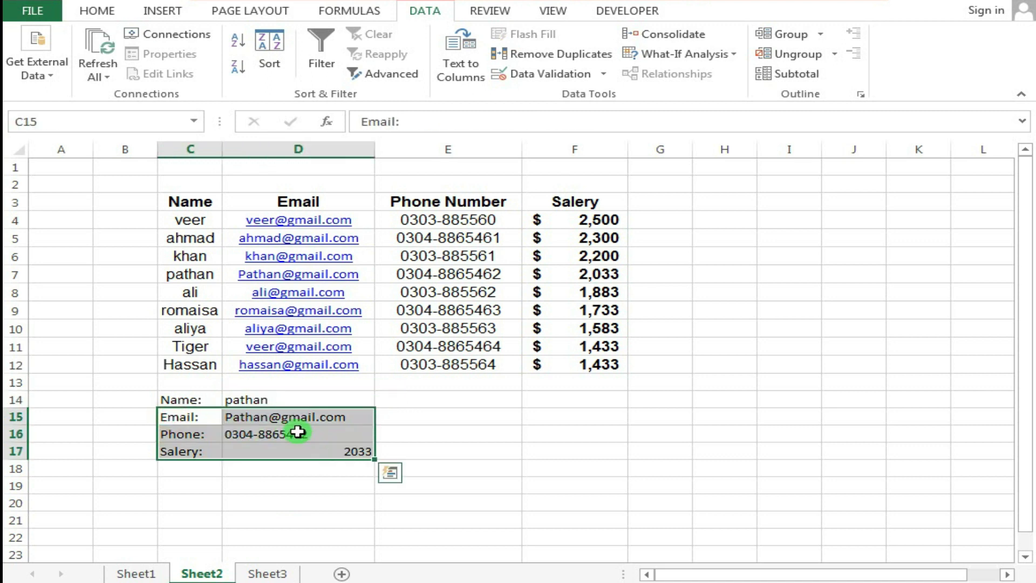
Return to Sheet3, highlight rows 2–11 of the function list, and select Average in B2
click(267, 574)
drag(15, 187, 15, 380)
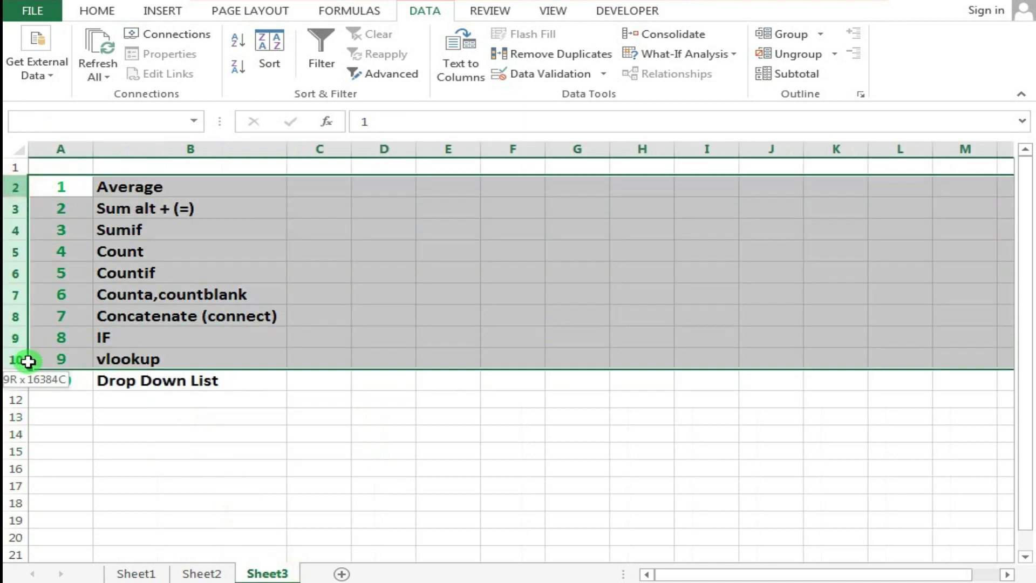
click(142, 194)
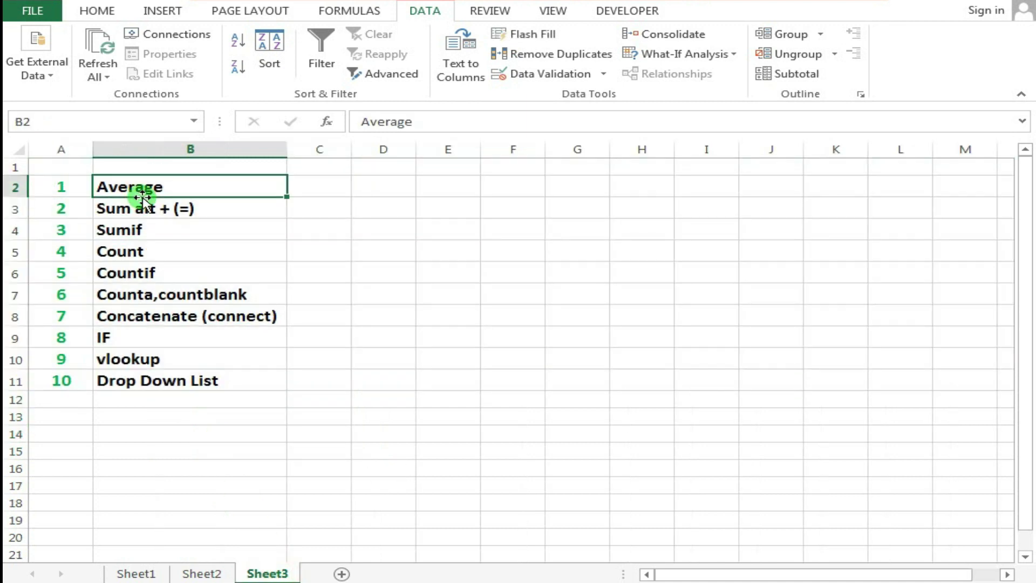